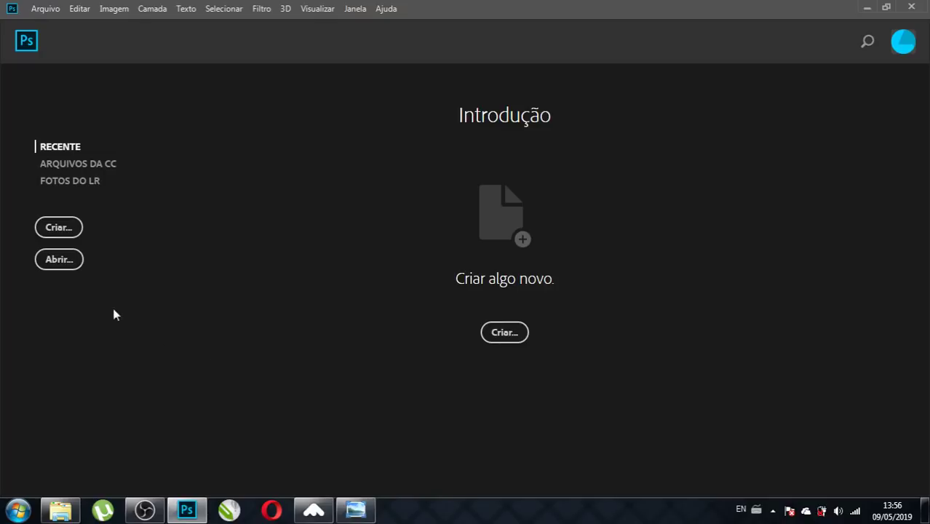
- Create a new document from the 1080 x 1080 px, 200 ppi preset
click(64, 229)
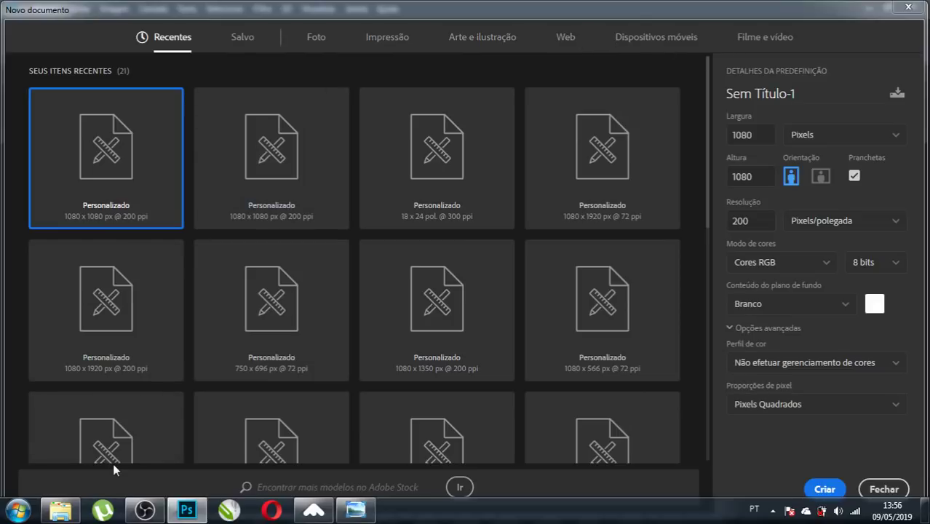
click(260, 155)
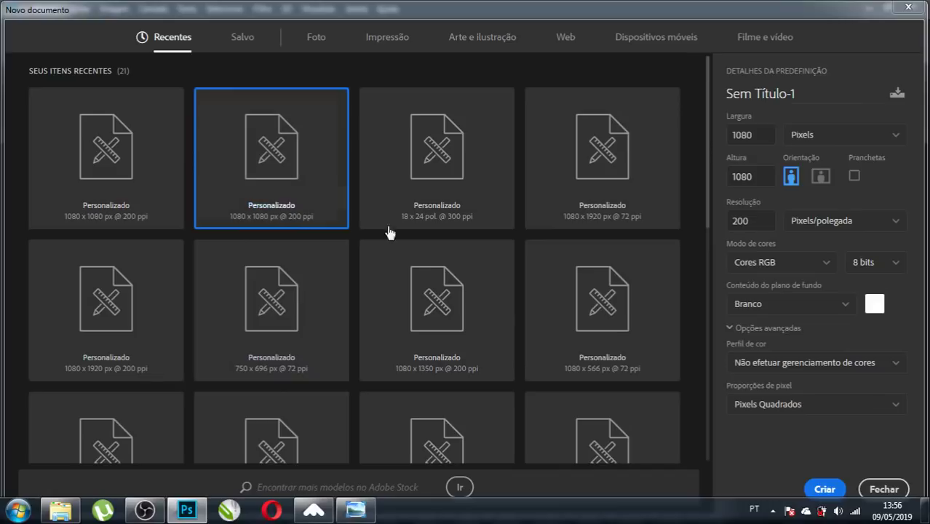
click(826, 492)
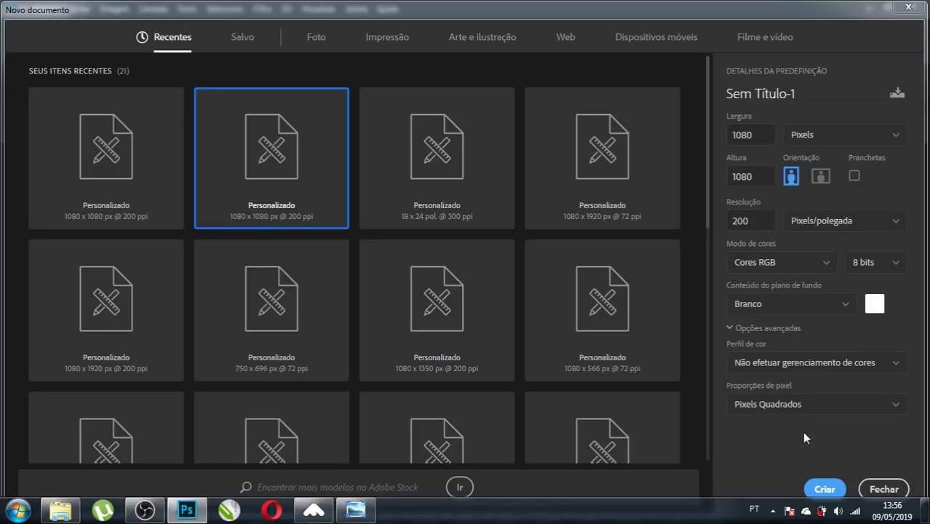
click(824, 490)
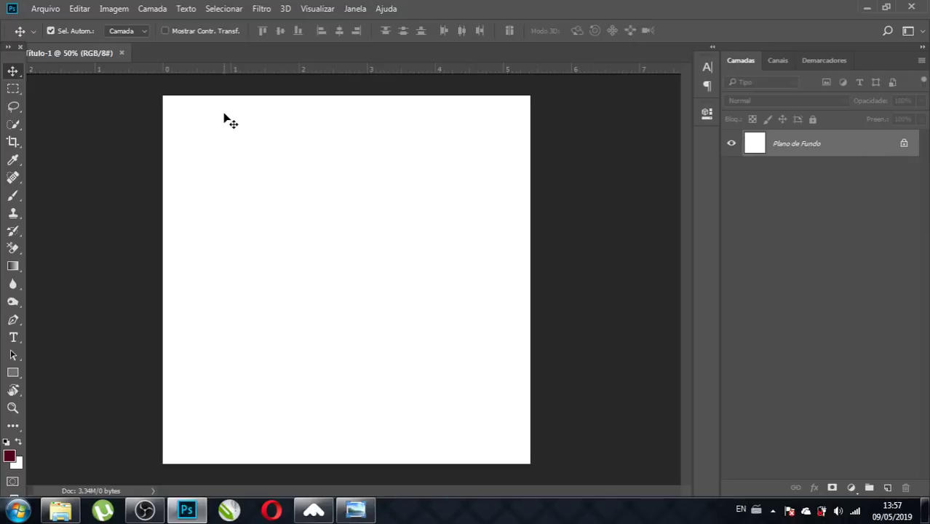
- Close that blank document and recreate the 1080 x 1080 px document with artboards enabled
click(122, 53)
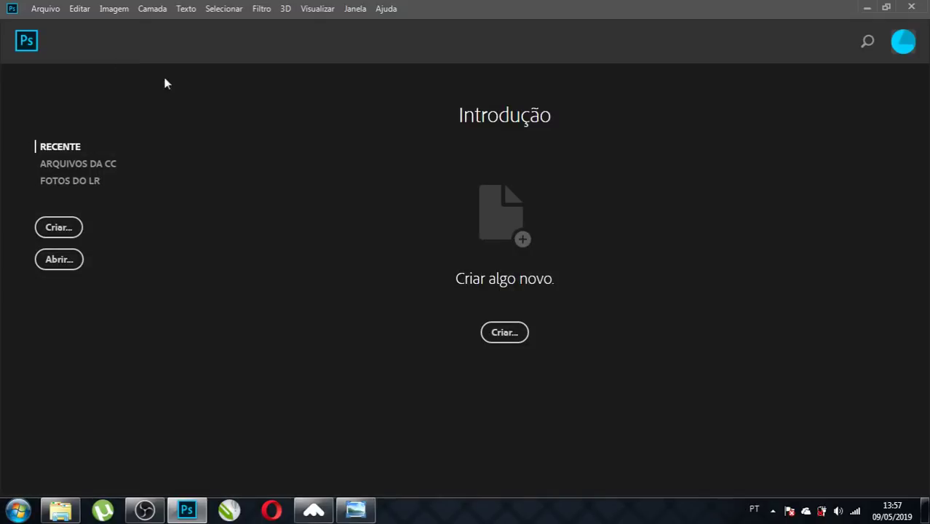
click(72, 227)
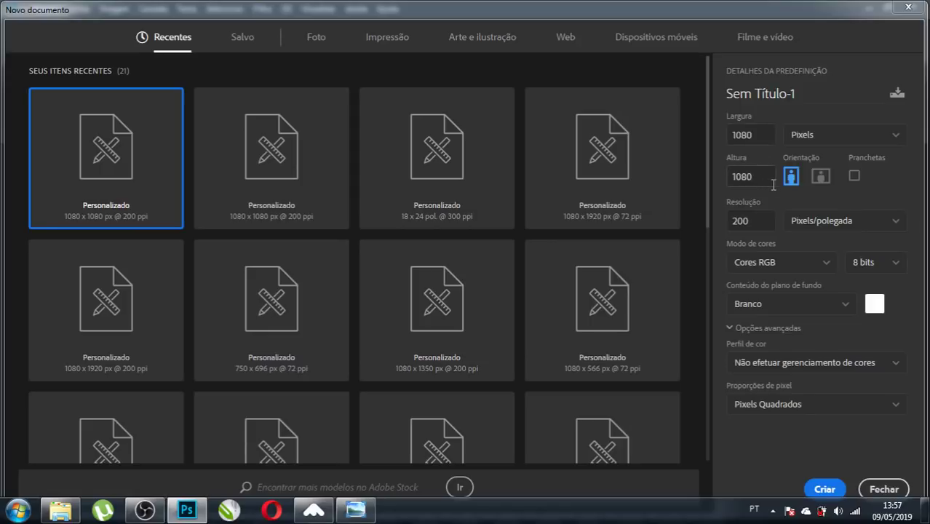
click(855, 181)
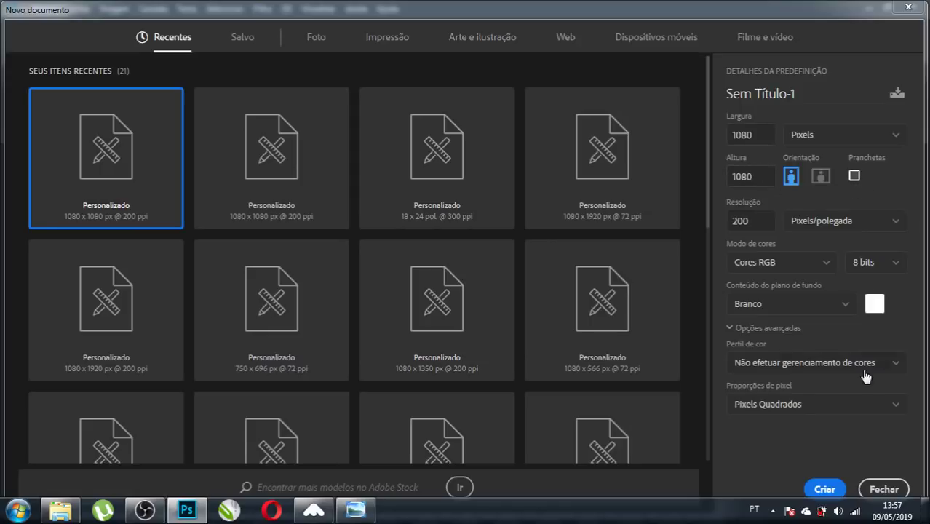
click(824, 489)
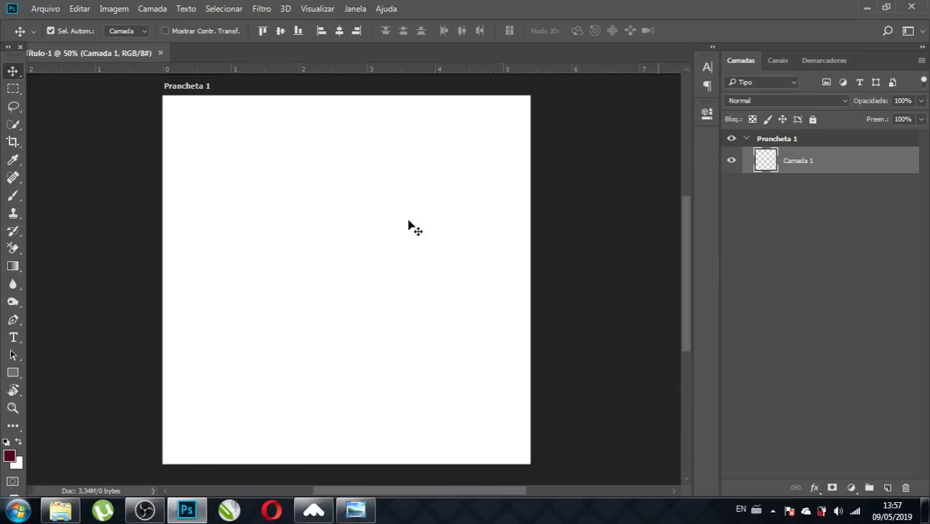
- Use the Artboard tool to add a second square artboard, Prancheta 2, right of Prancheta 1
click(197, 90)
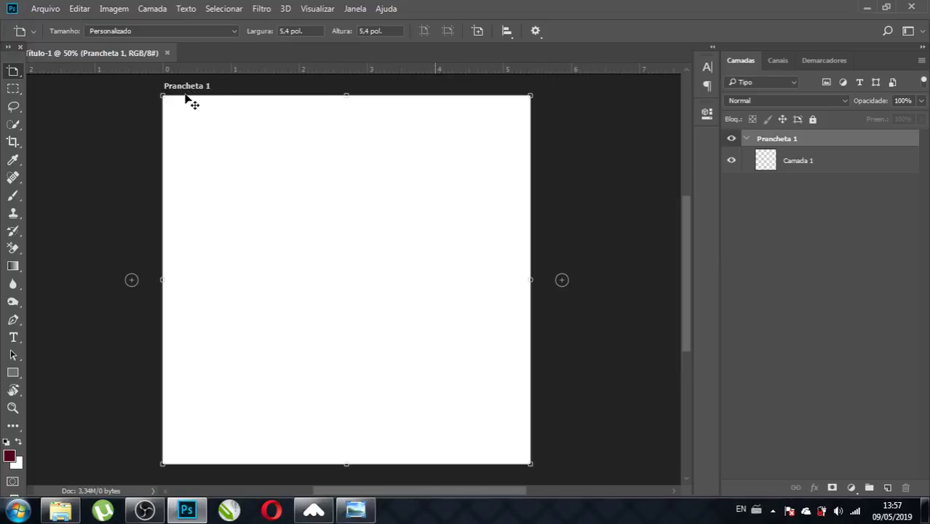
scroll(380, 168, down, 1)
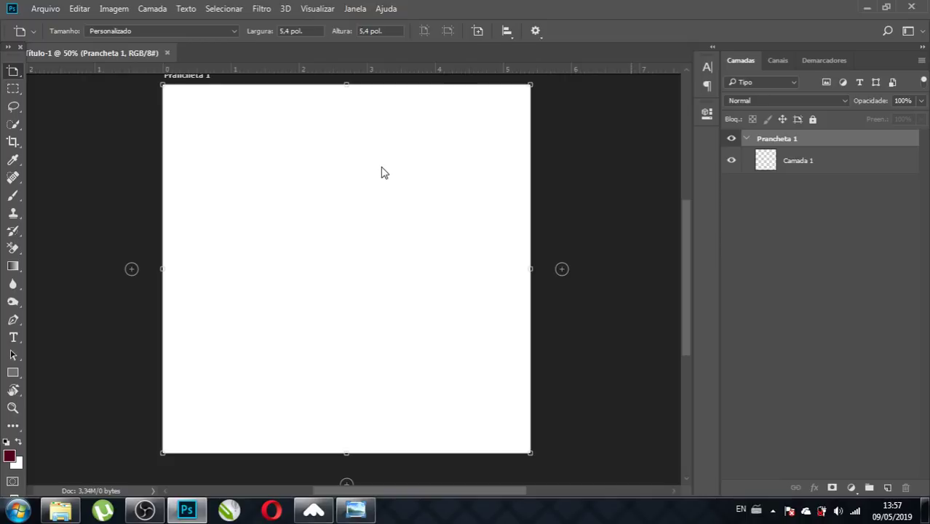
scroll(381, 168, up, 2)
scroll(381, 169, up, 2)
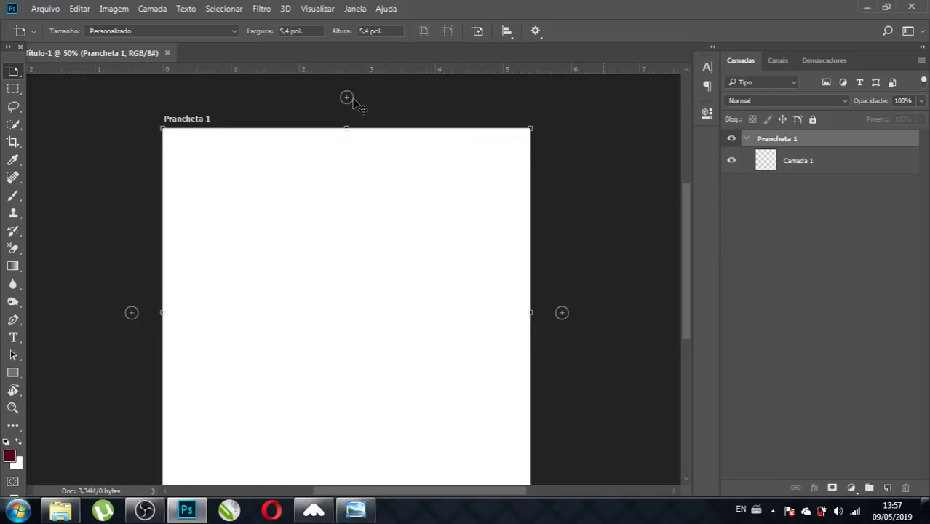
scroll(350, 99, down, 2)
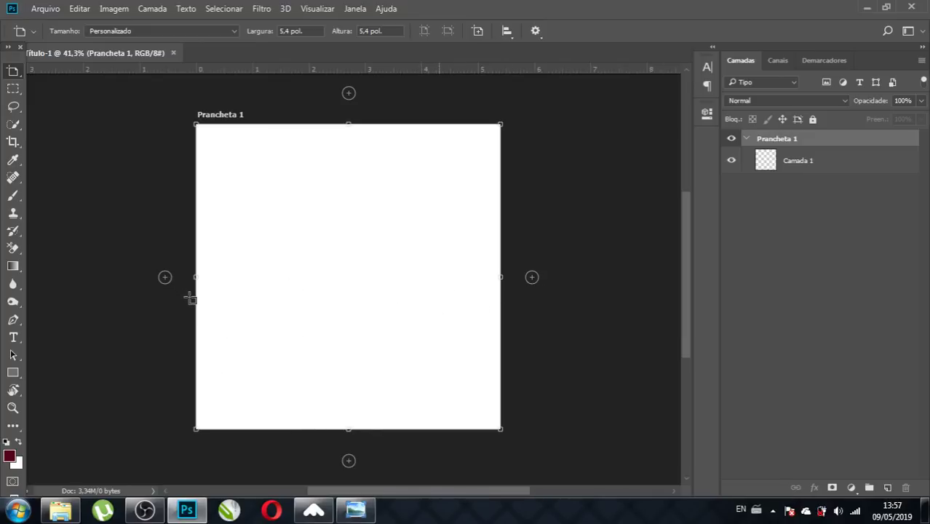
click(533, 278)
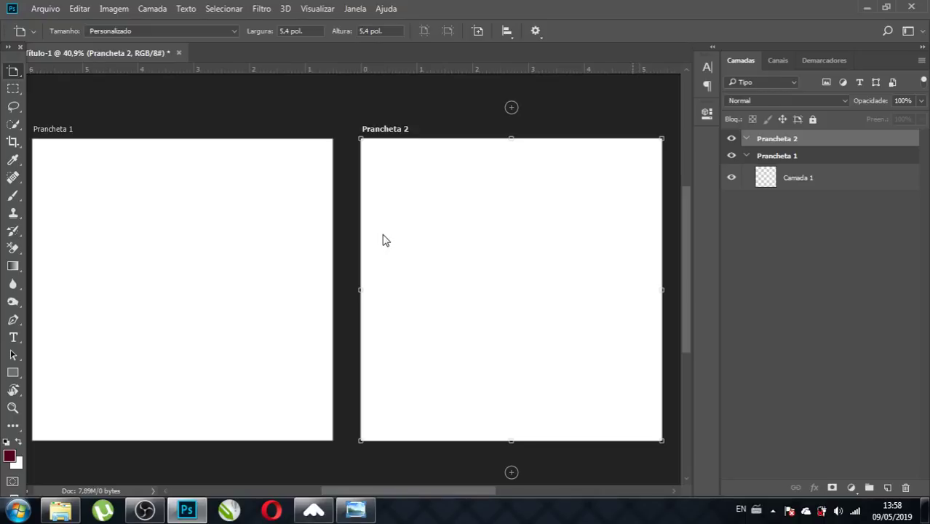
- Nudge Prancheta 1 rightward until it nearly touches Prancheta 2
scroll(385, 239, down, 2)
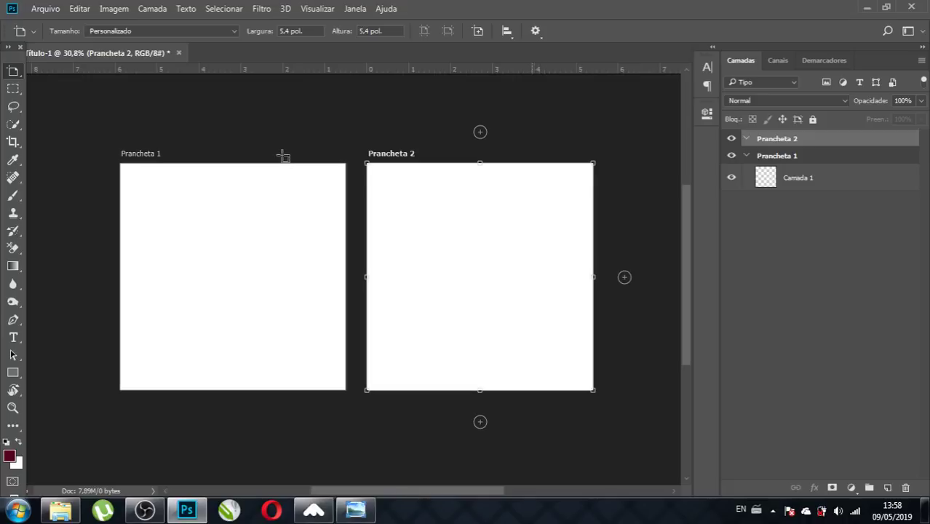
right_click(13, 77)
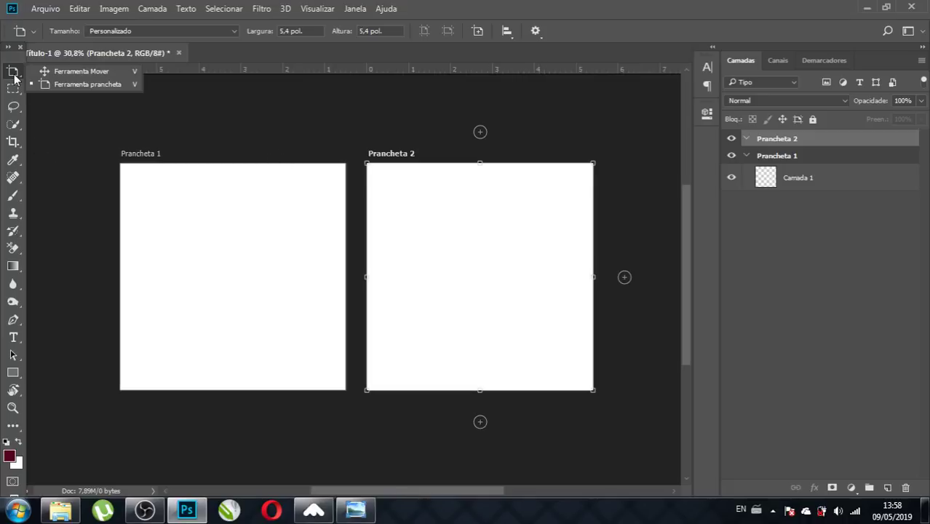
click(45, 70)
click(215, 207)
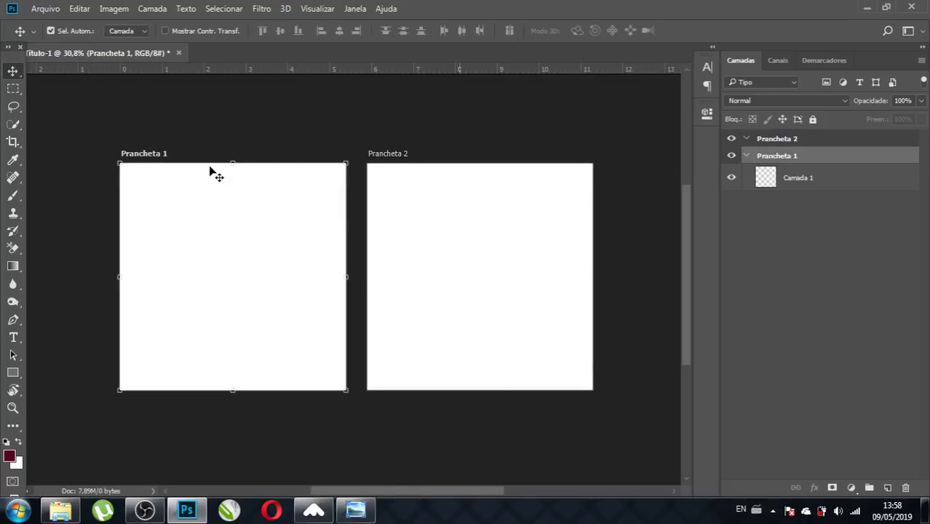
key(Right)
key(Right)
key(Right)
key(Right)
key(Right)
key(Right)
key(Right)
key(Right)
key(Right)
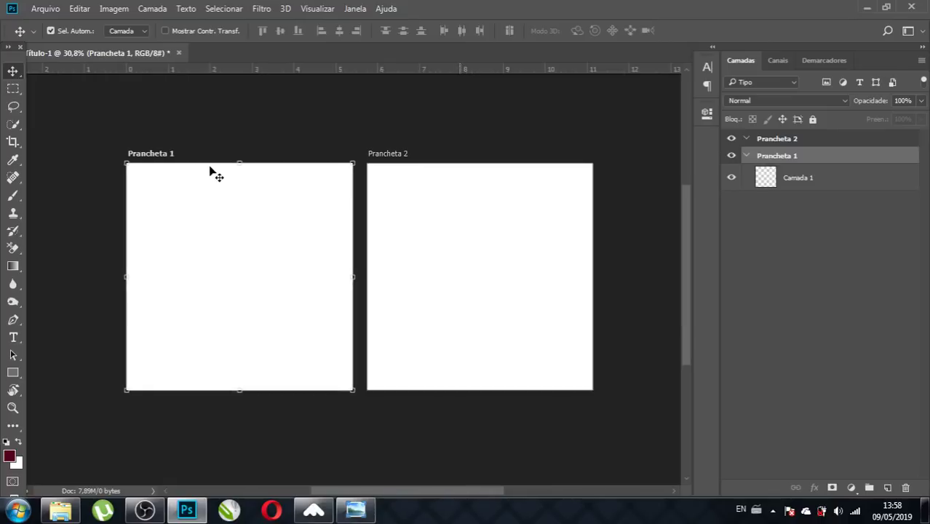
key(Right)
key(Right)
key(Right)
key(Right)
key(Right)
key(Right)
key(Right)
key(Right)
key(Right)
key(Right)
key(Right)
key(Right)
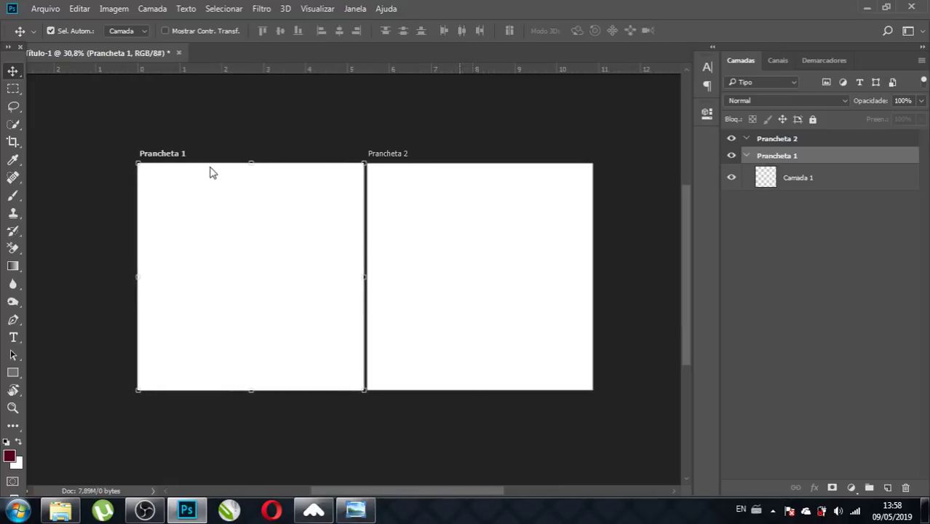
key(Right)
key(Right)
key(Right)
key(Left)
key(Left)
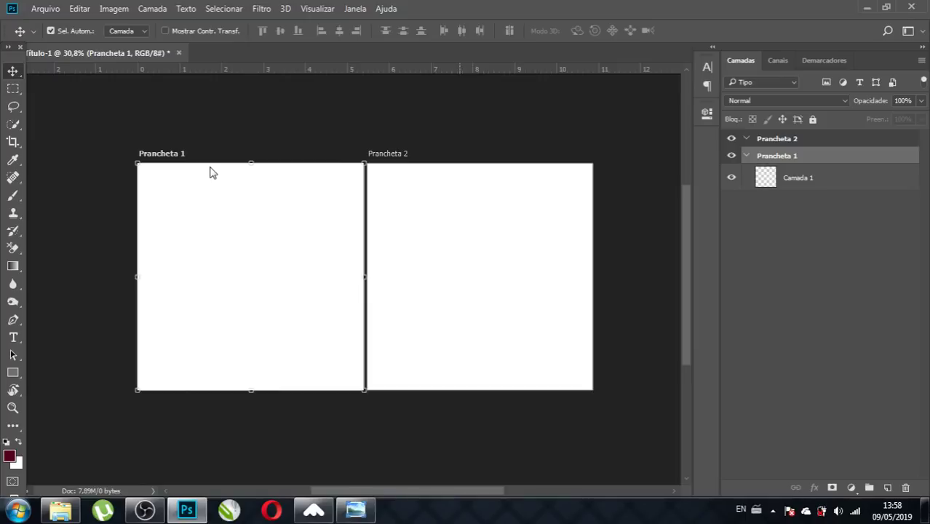
- Add Prancheta 3 right of Prancheta 2 and move it flush against it
click(586, 265)
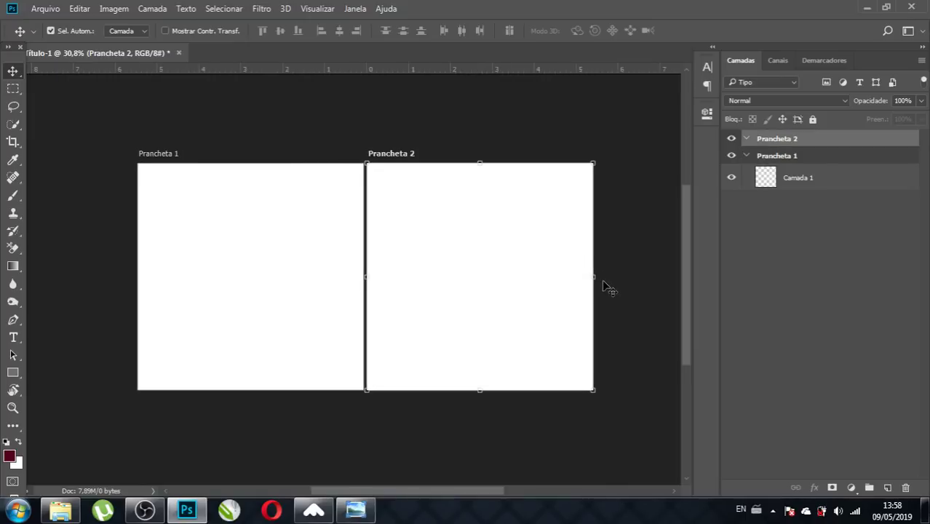
key(shift+v)
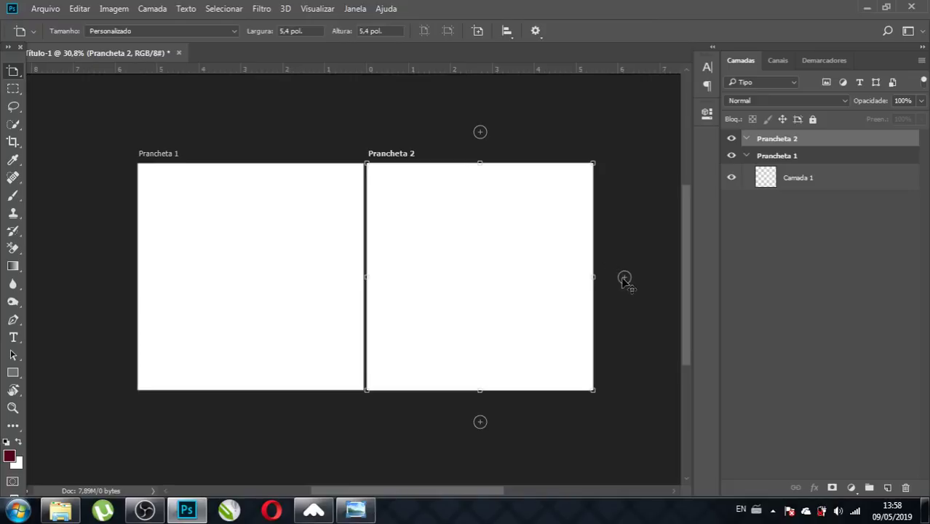
click(625, 276)
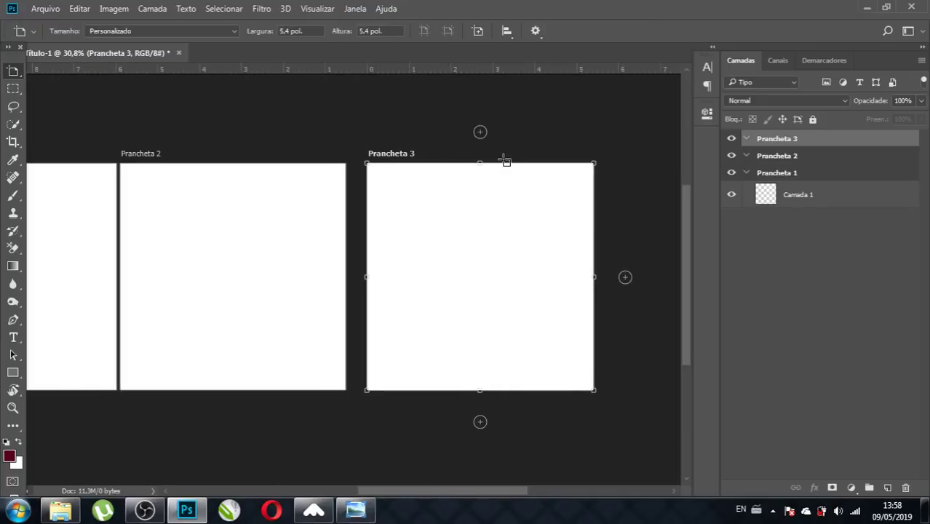
key(v)
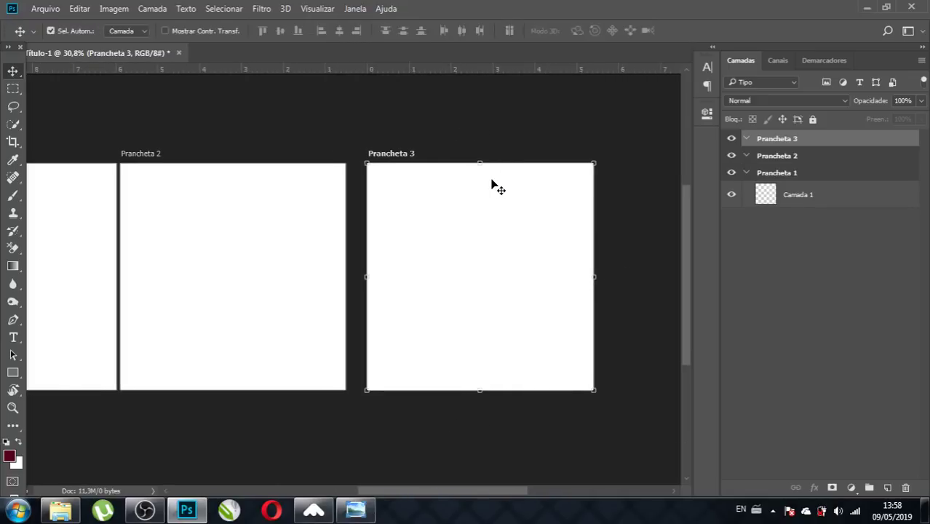
drag(491, 181, 488, 182)
drag(423, 163, 408, 164)
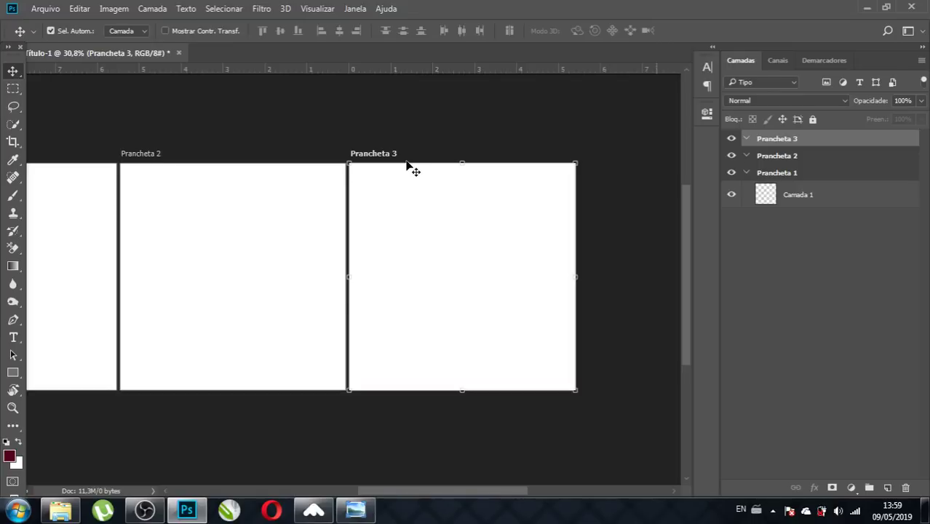
scroll(408, 164, down, 1)
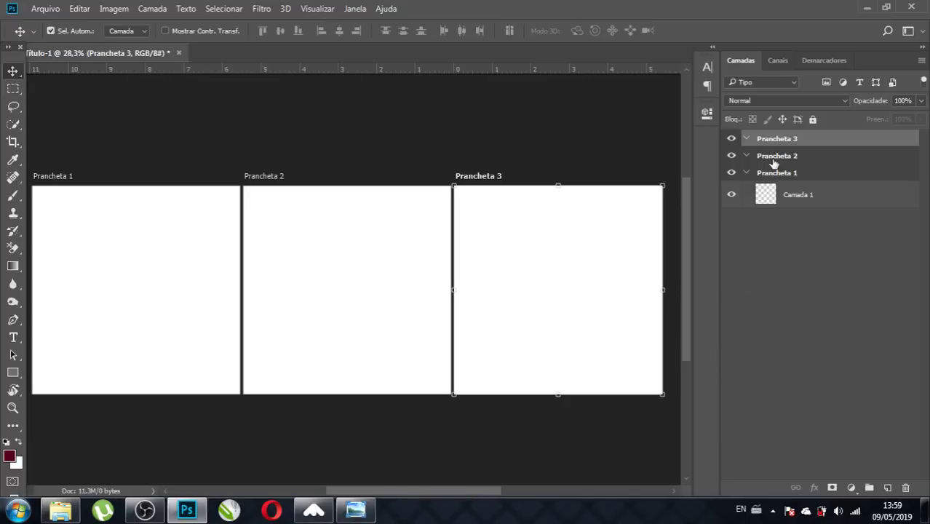
click(771, 267)
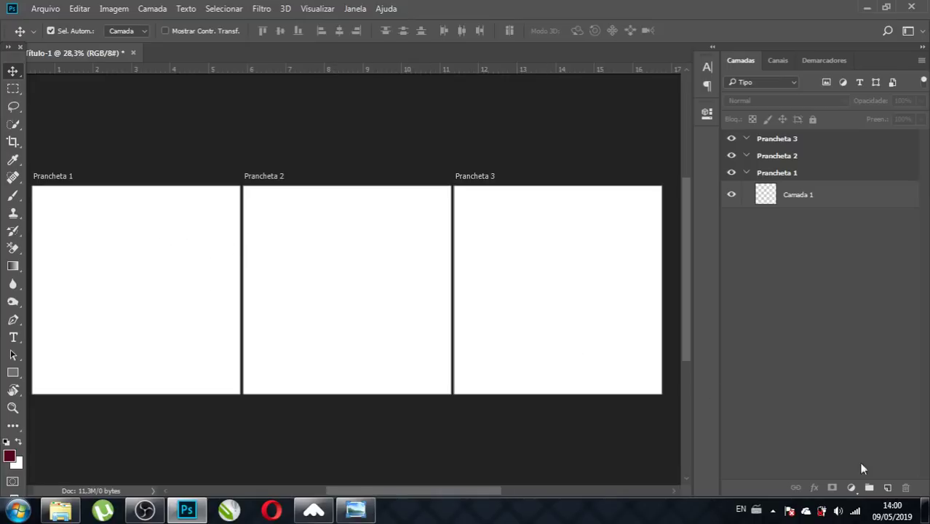
- Recycle ARTE-14FEED and ARTE-14STORIES from the desktop, and drag Sem título-1 into Photoshop
click(925, 510)
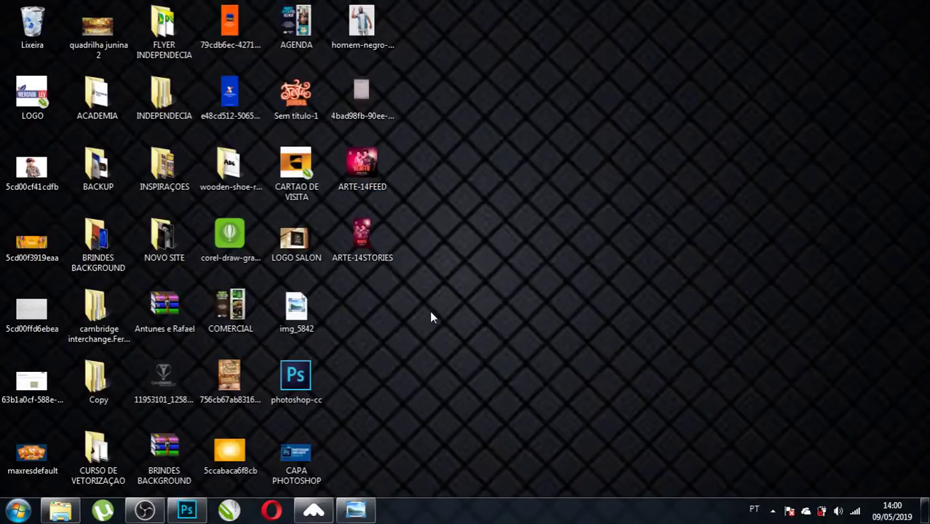
drag(440, 147, 358, 279)
key(Delete)
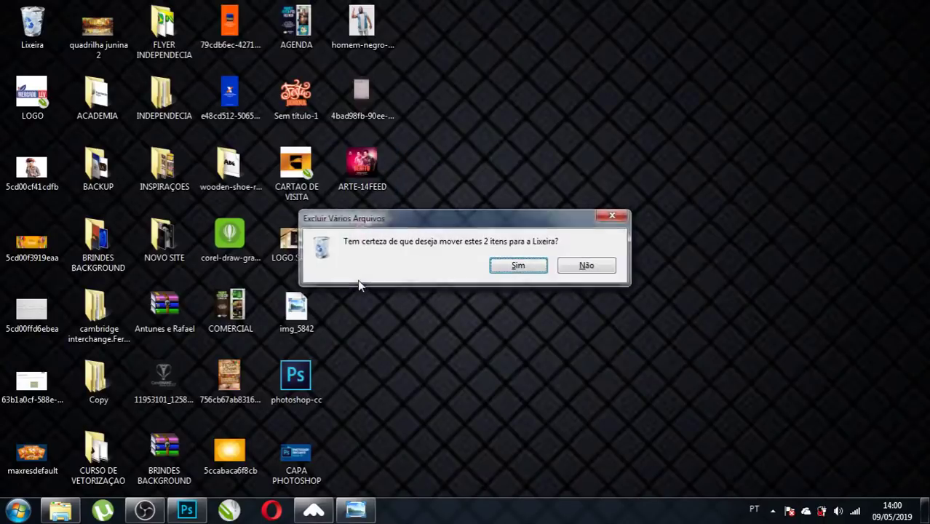
key(Return)
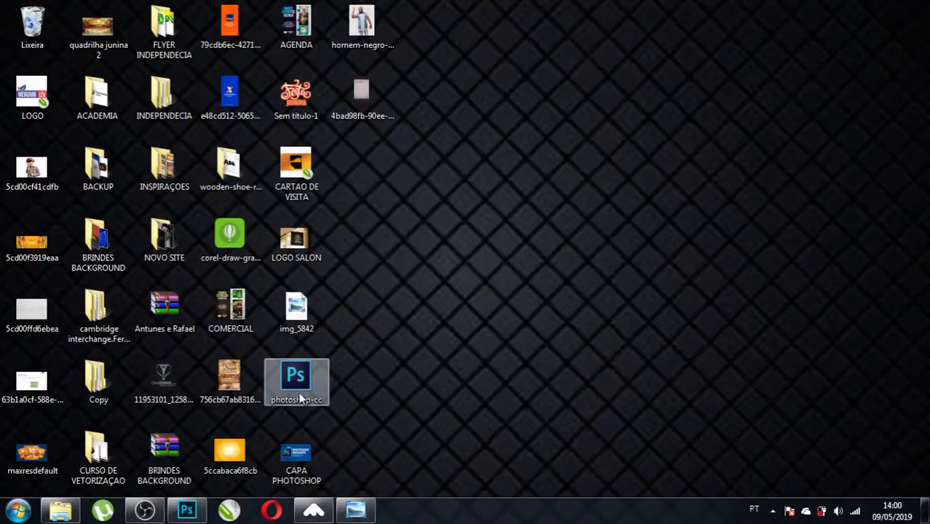
mouse_move(297, 94)
mouse_down()
mouse_move(202, 509)
mouse_move(191, 509)
mouse_up()
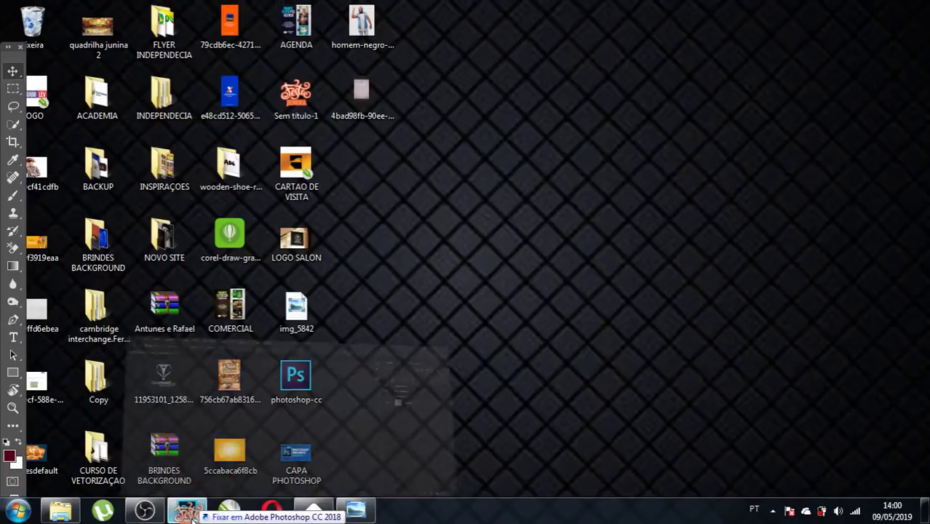
- Place the Sem título-1 Festa Junina artwork, commit it, and move its layer into Prancheta 2
drag(156, 299, 152, 295)
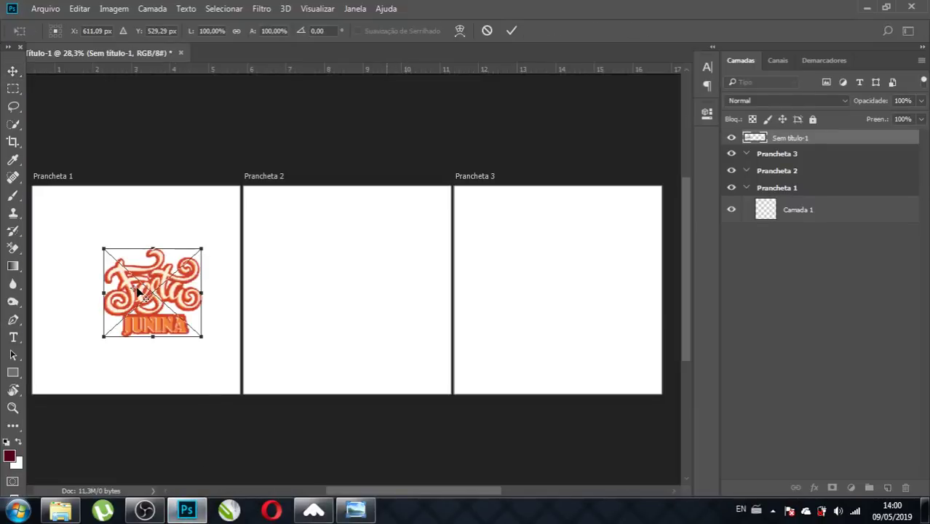
drag(154, 303, 134, 297)
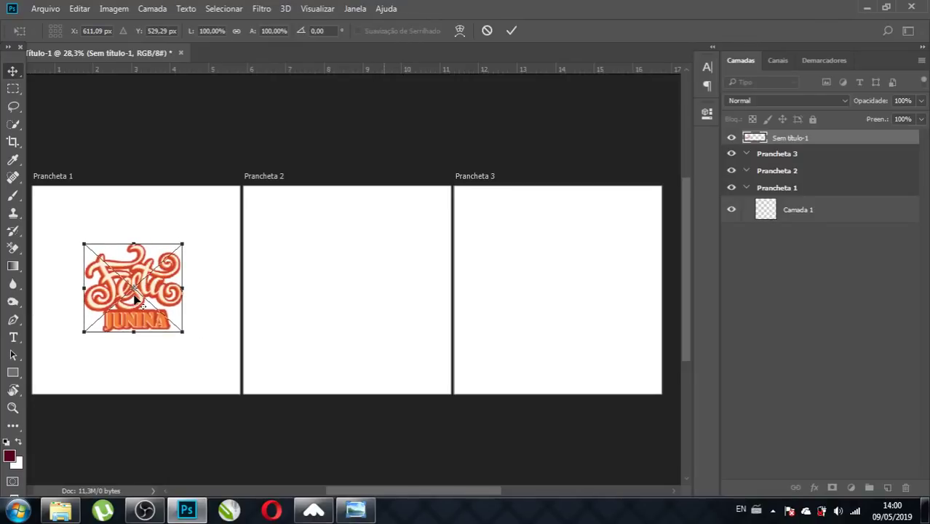
key(Return)
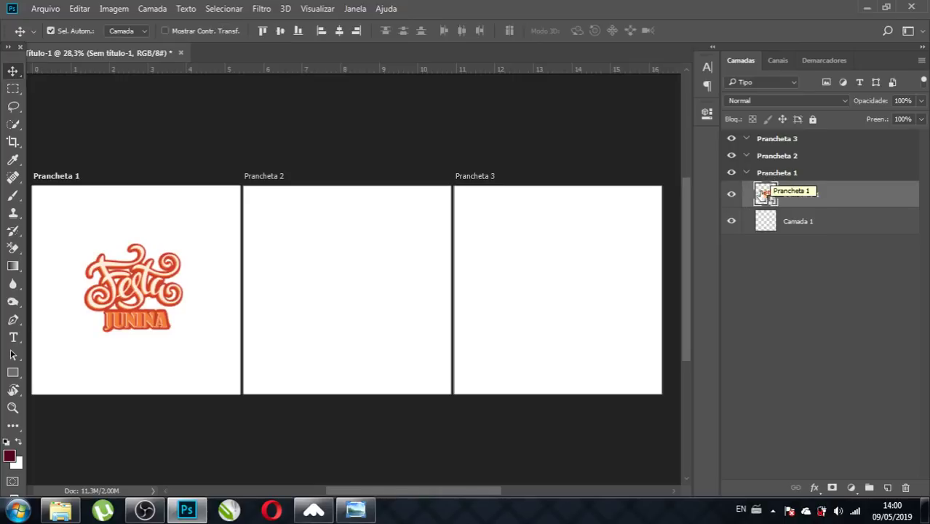
click(748, 173)
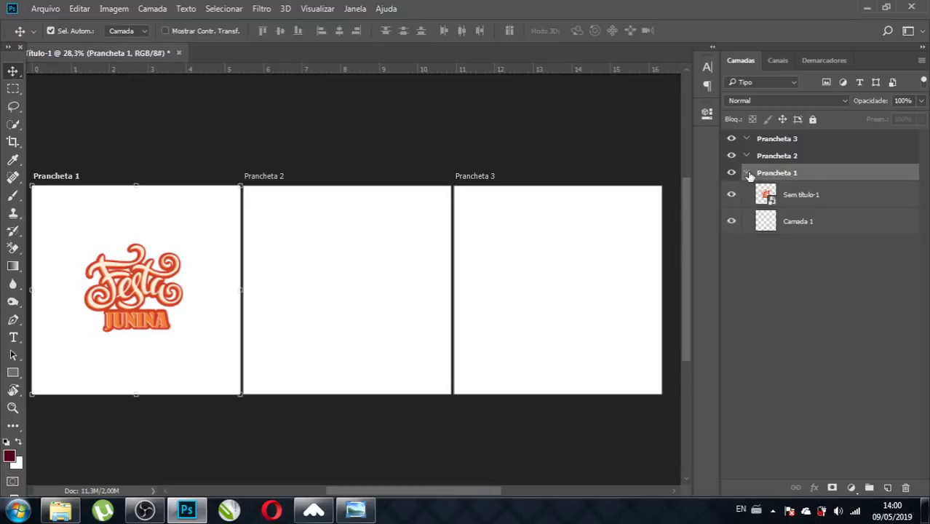
click(823, 203)
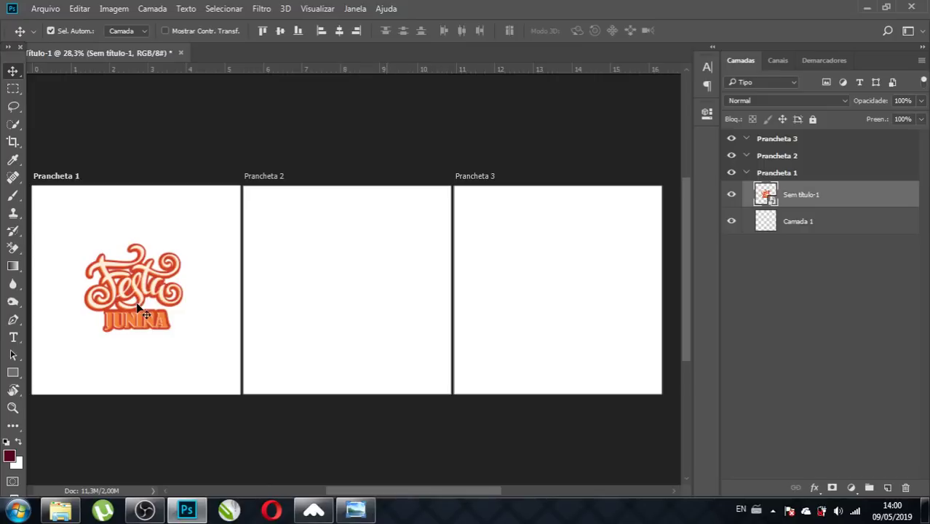
drag(136, 304, 353, 288)
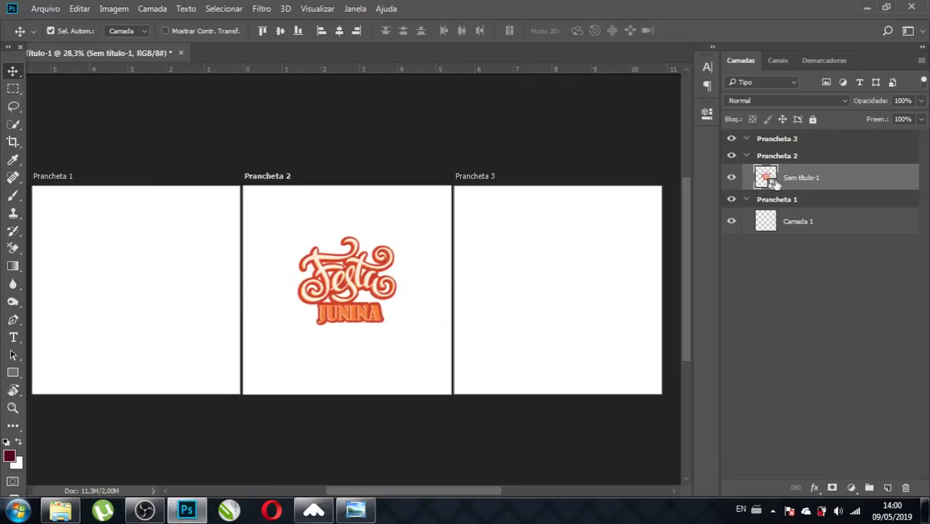
- Copy the Festa Junina artwork into Prancheta 1, then a second copy into Prancheta 3
click(748, 201)
click(747, 201)
drag(358, 297, 142, 291)
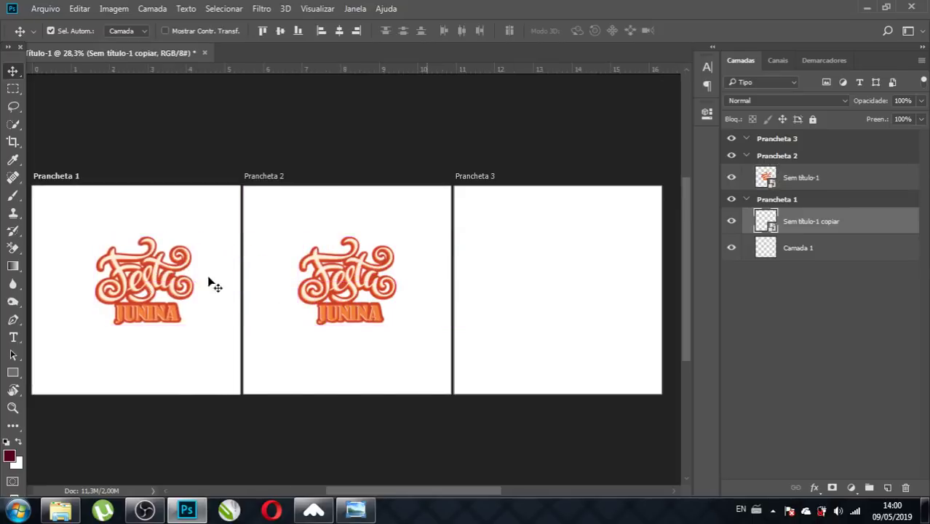
alt+click(142, 286)
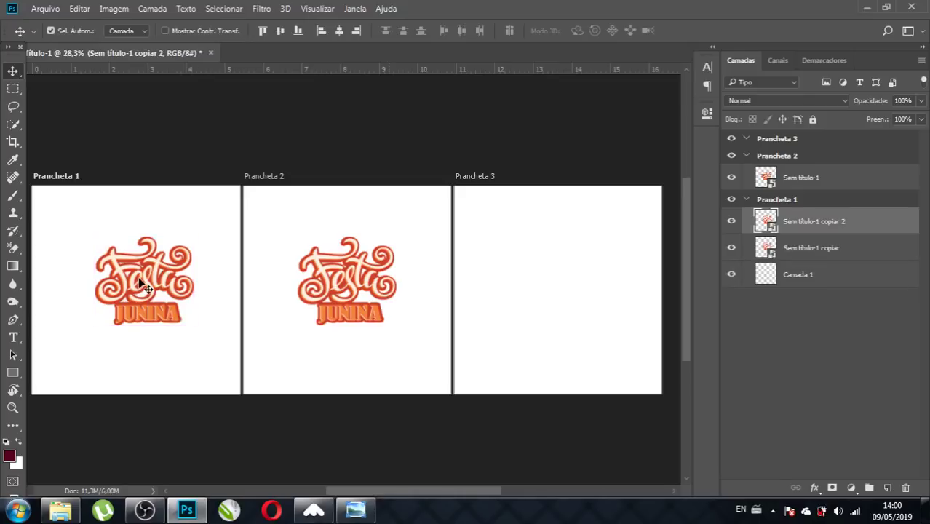
drag(766, 221, 772, 144)
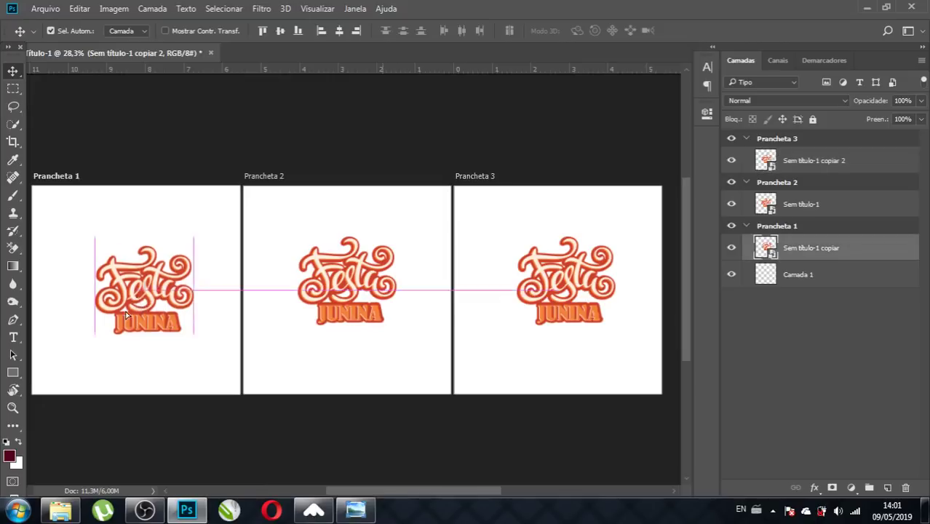
- Try different positions for the Festa Junina logos on Prancheta 1 and Prancheta 2
drag(139, 297, 123, 342)
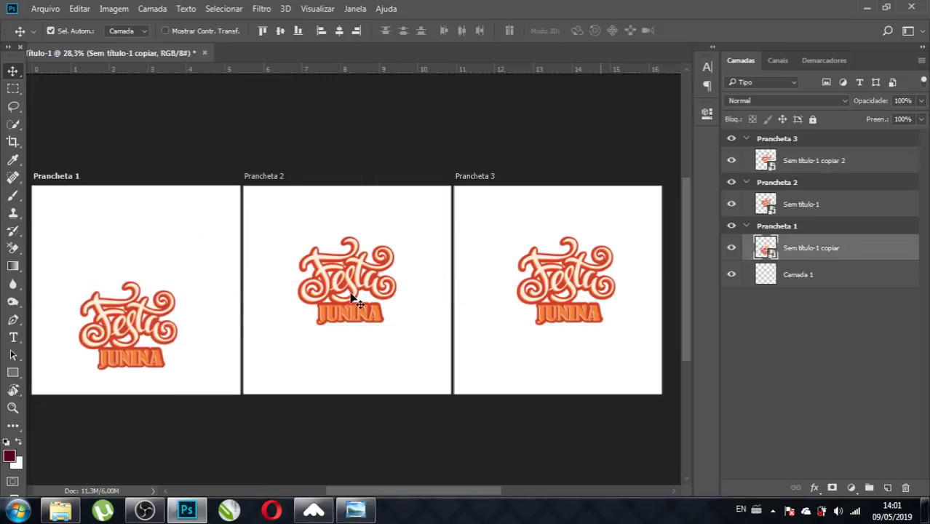
drag(353, 300, 310, 256)
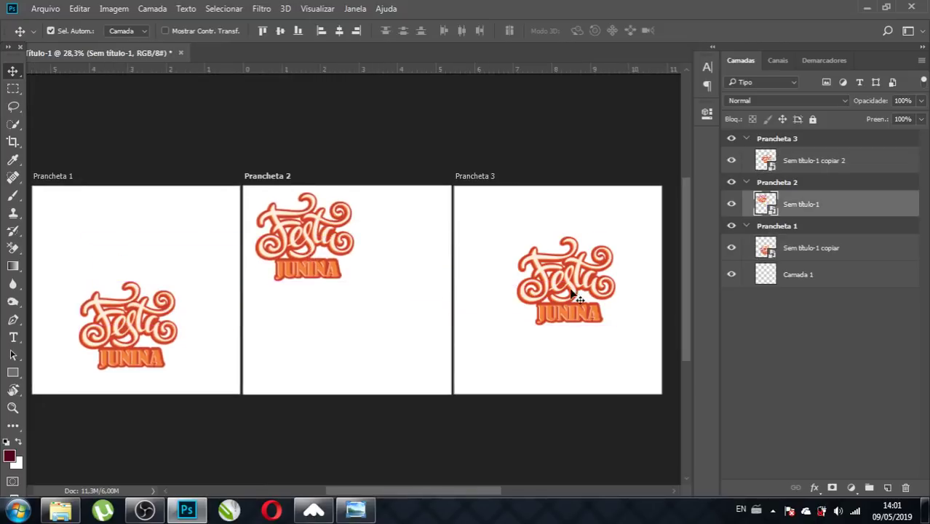
drag(306, 240, 340, 309)
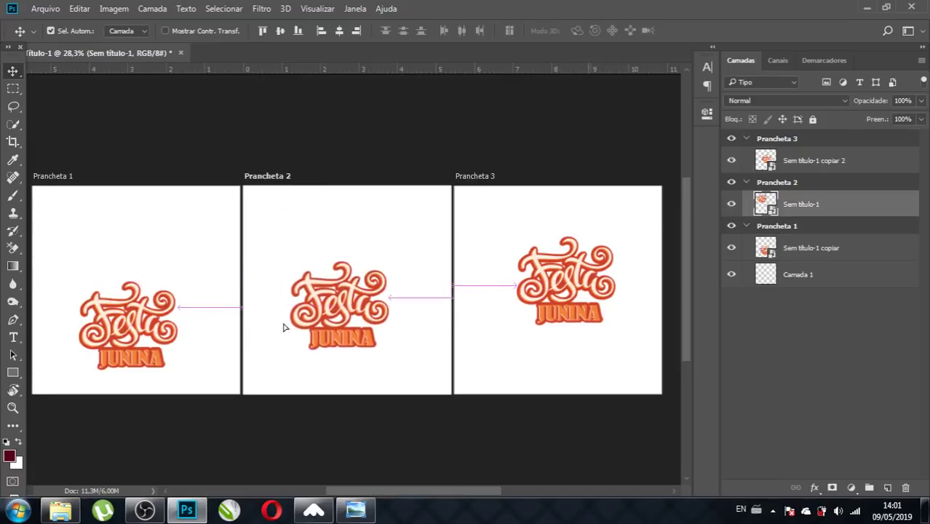
drag(131, 288, 137, 270)
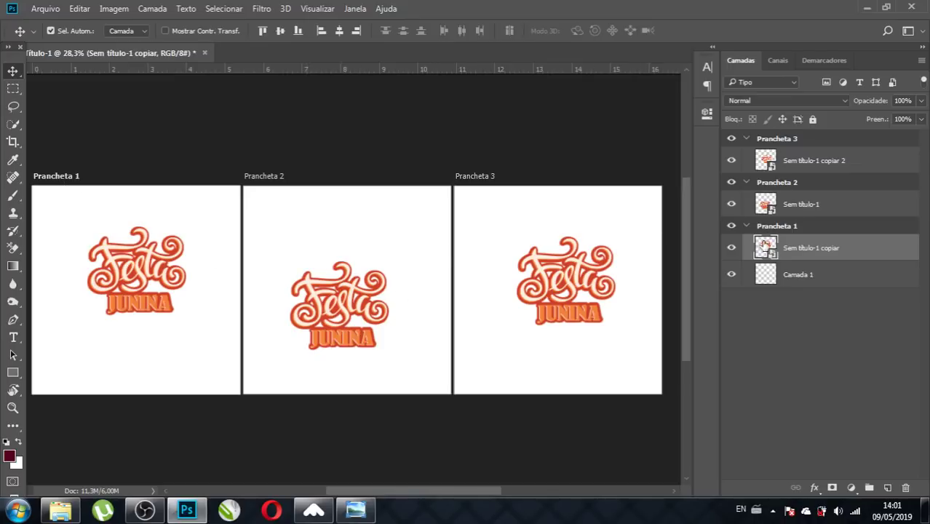
- Attempt a rename of Prancheta 1, then delete the logos from Prancheta 3 and Prancheta 2
double_click(776, 227)
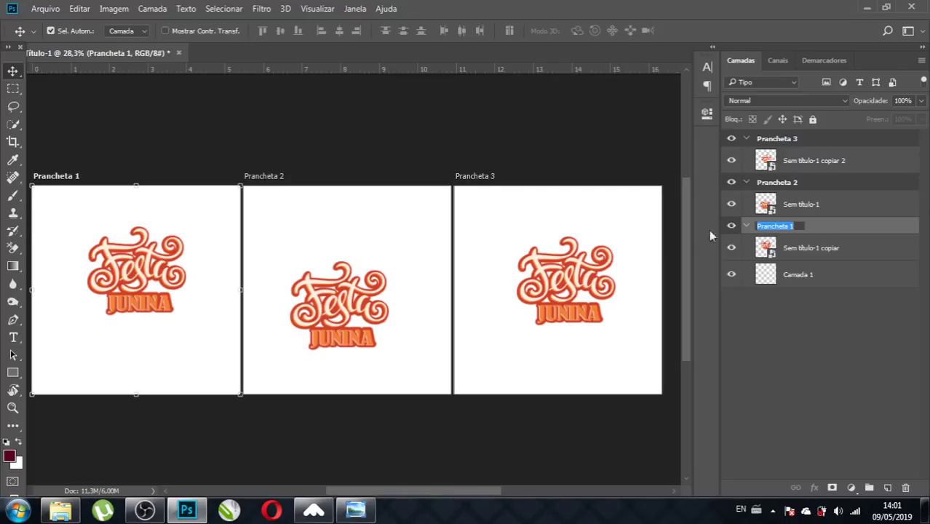
click(821, 358)
click(563, 286)
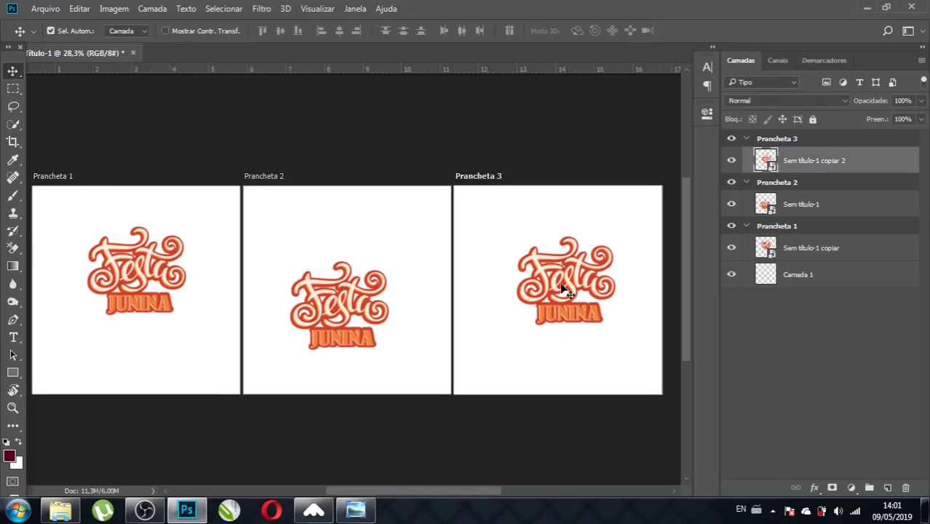
key(Delete)
click(301, 294)
key(Delete)
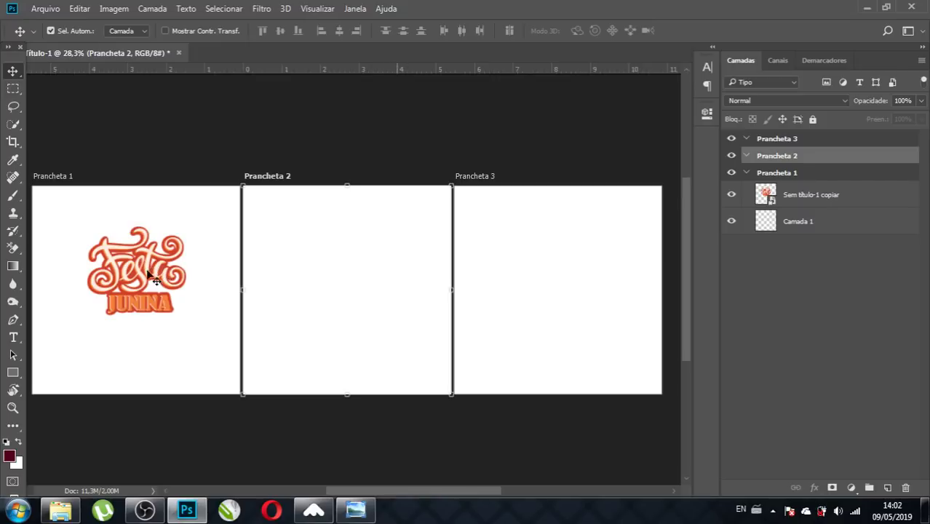
- Delete the Prancheta 1 logo and draw a rectangle near its bottom-left corner
click(156, 275)
key(Delete)
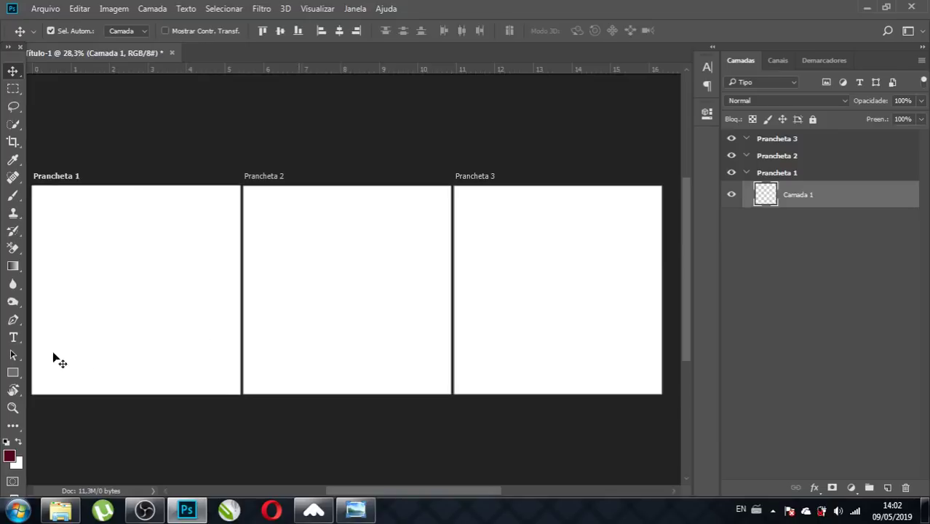
click(13, 373)
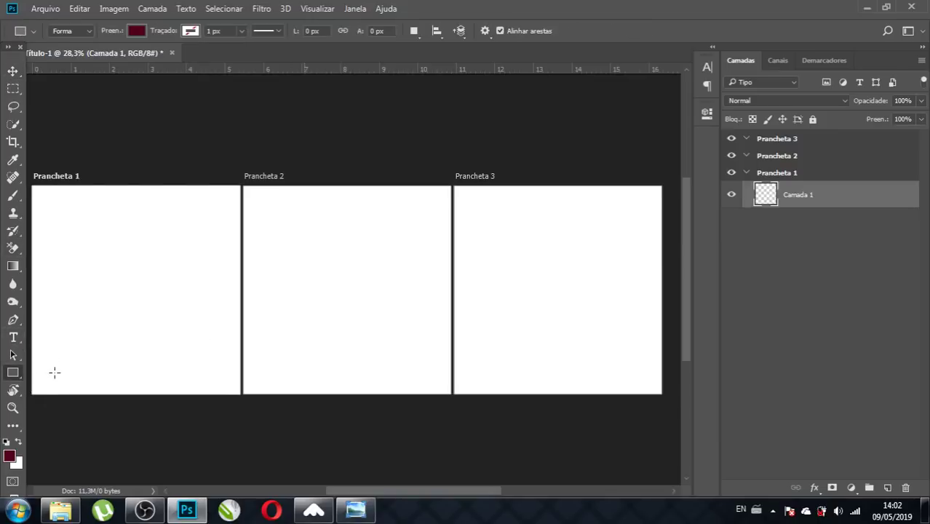
drag(47, 351, 110, 376)
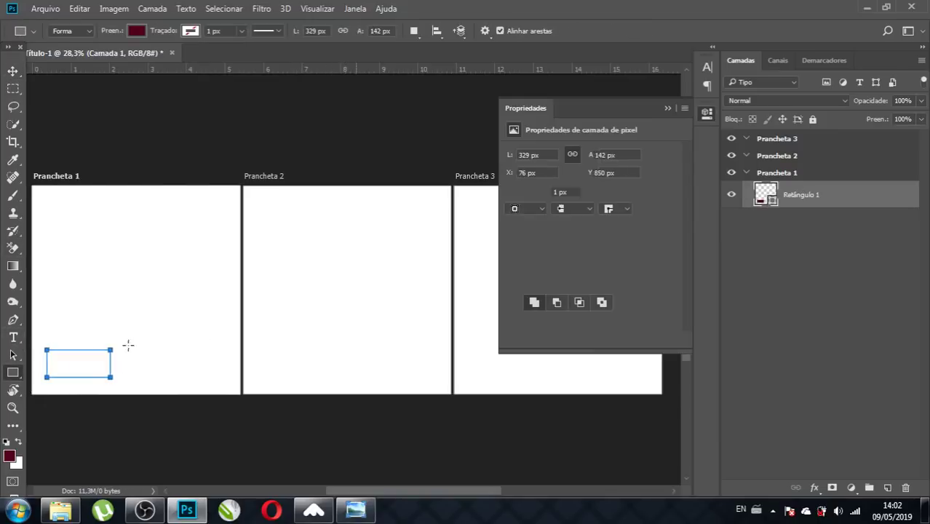
- Position the dark red Retângulo 1 just above Prancheta 1's bottom-left edge
click(13, 70)
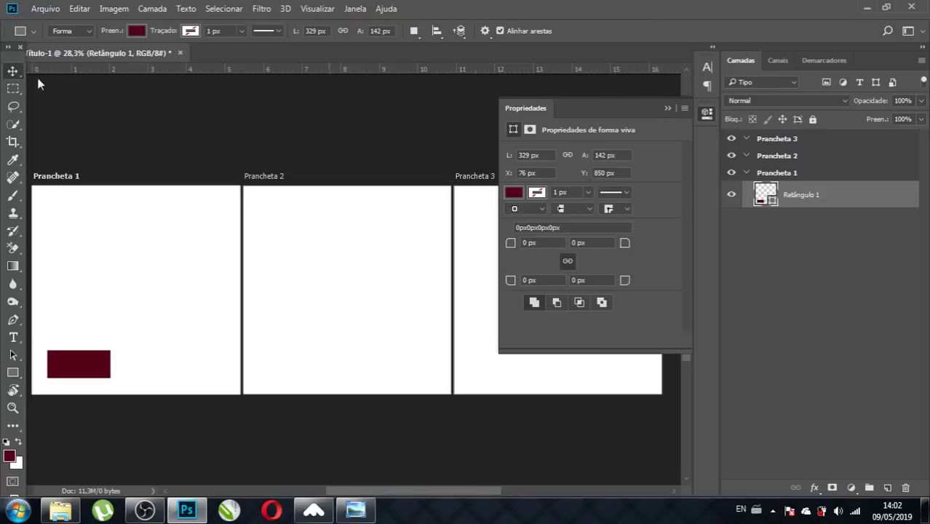
click(668, 107)
drag(94, 366, 92, 377)
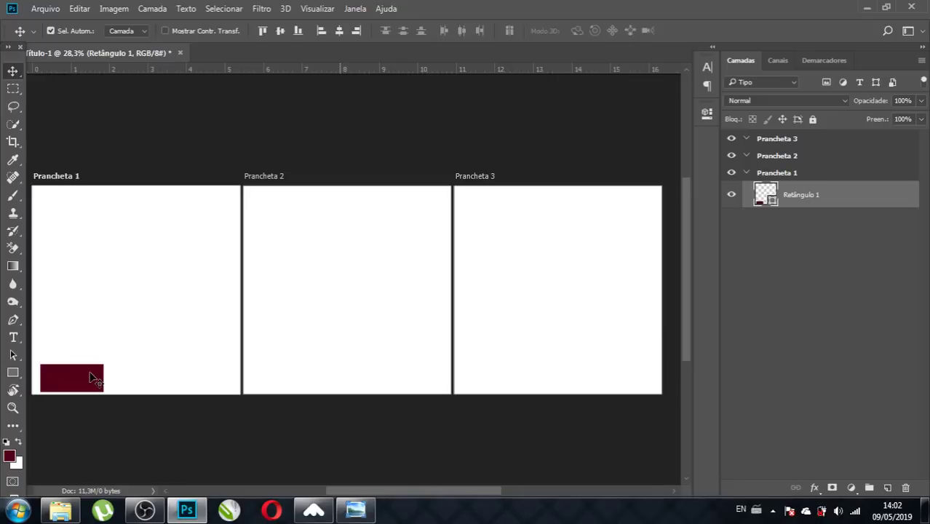
drag(90, 376, 86, 373)
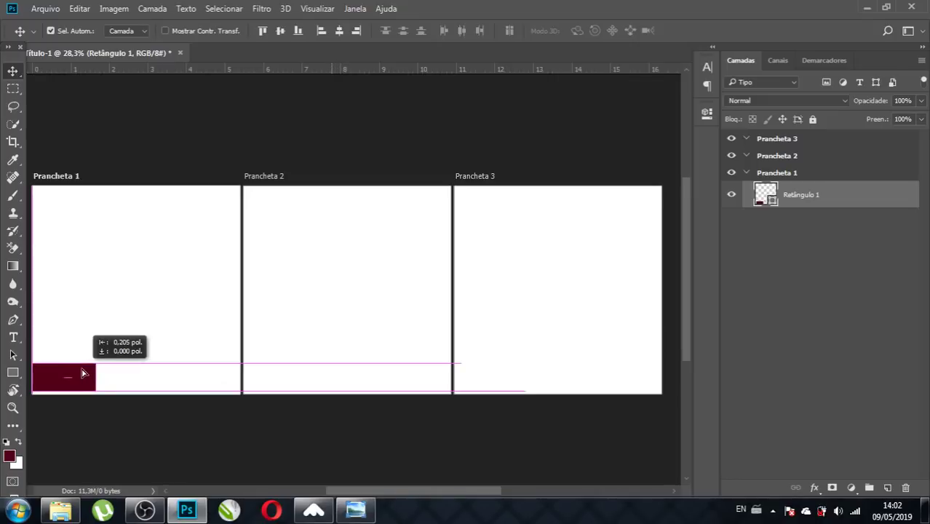
key(Up)
key(Up)
key(Up)
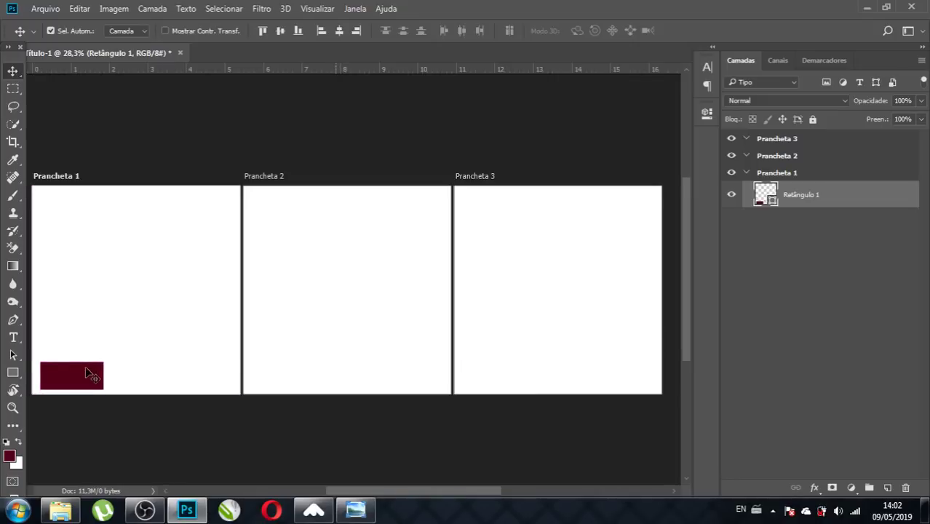
key(Up)
key(Up)
key(Up)
- Convert Retângulo 1 to a smart object and duplicate it onto Prancheta 2 and Prancheta 3
right_click(800, 198)
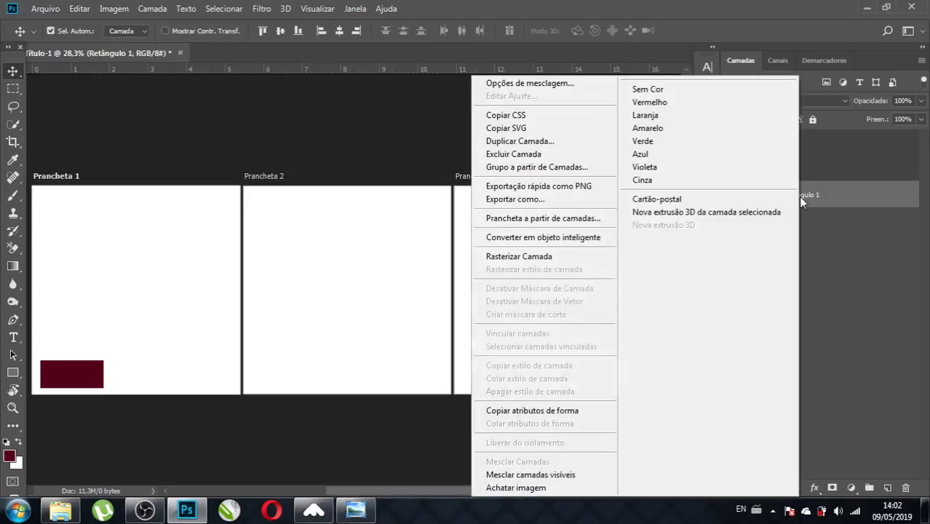
click(569, 238)
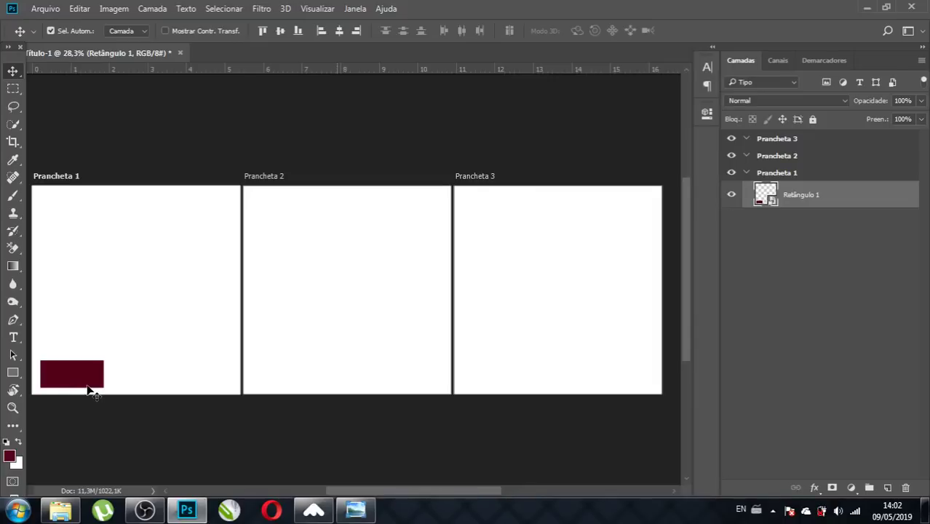
drag(87, 391, 296, 366)
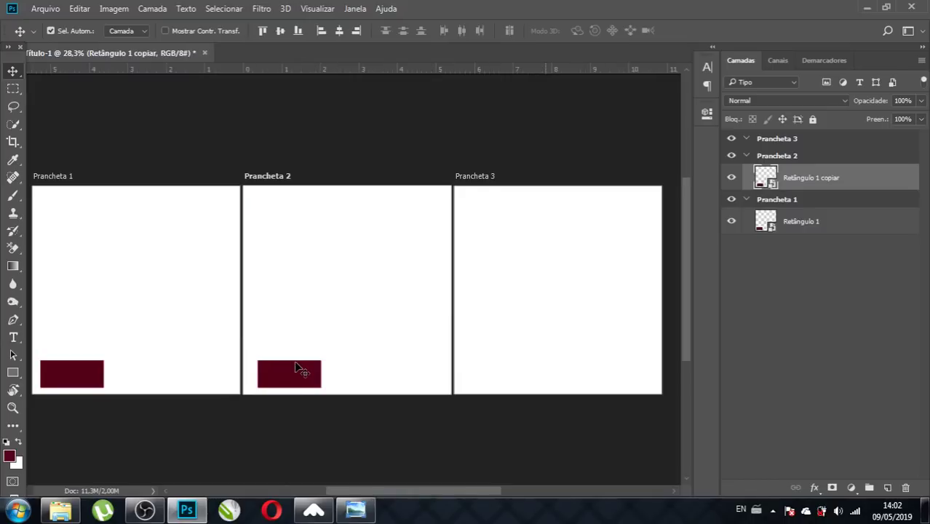
key(ctrl)
drag(295, 365, 513, 361)
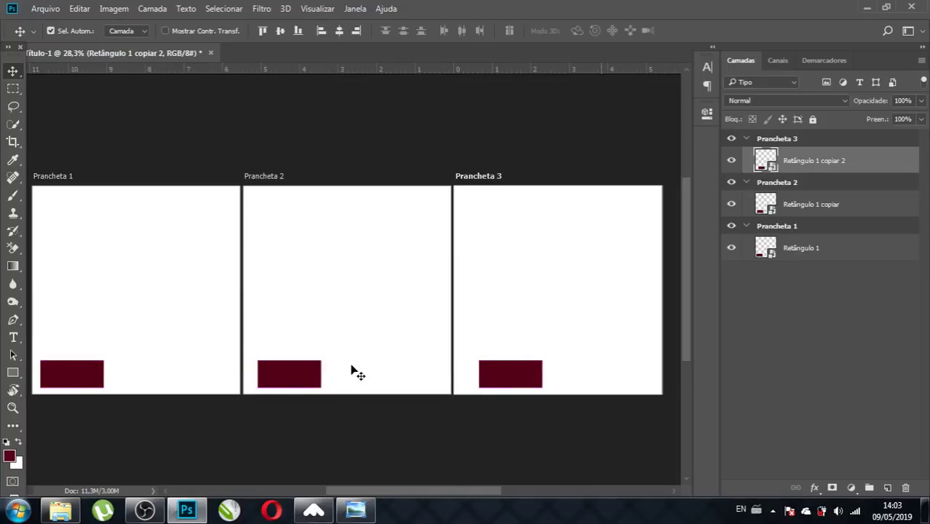
click(94, 373)
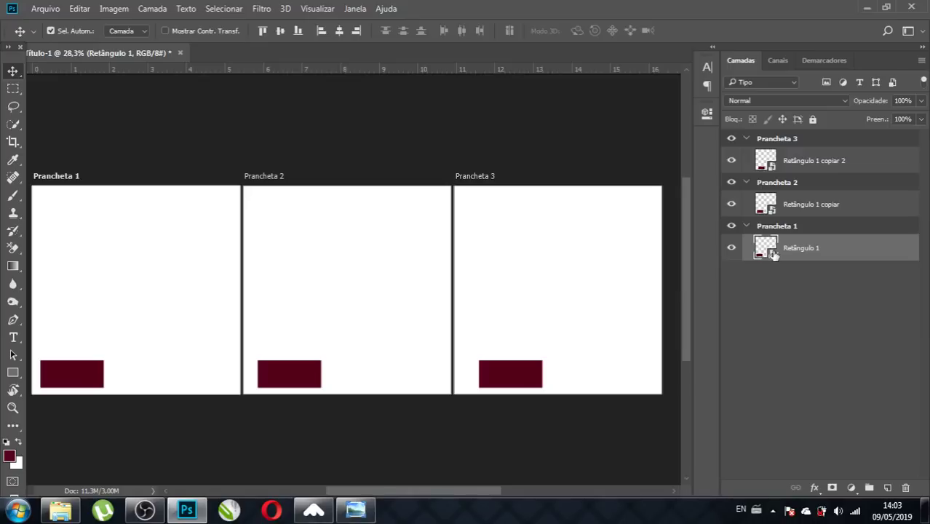
- Change the Retângulo 1 smart object's fill to bright green #10ac09 and save the embedded .psb
double_click(766, 247)
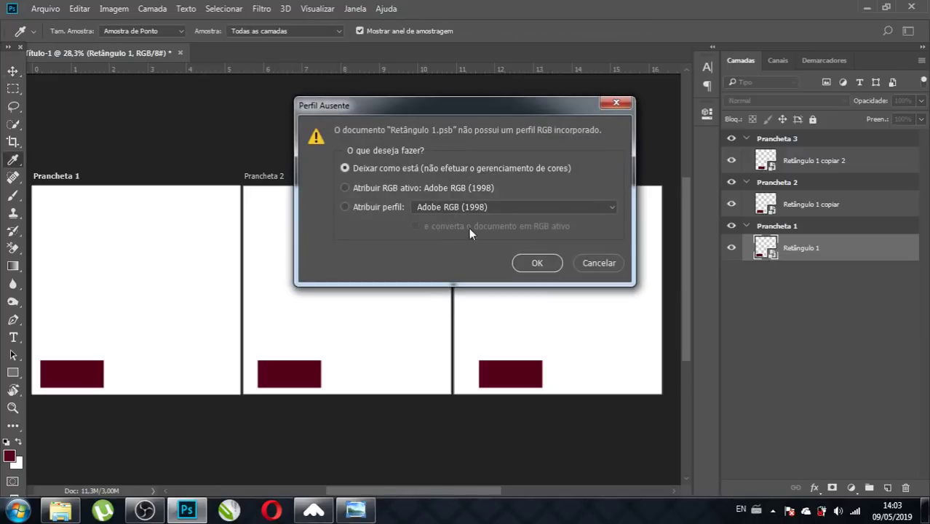
click(534, 264)
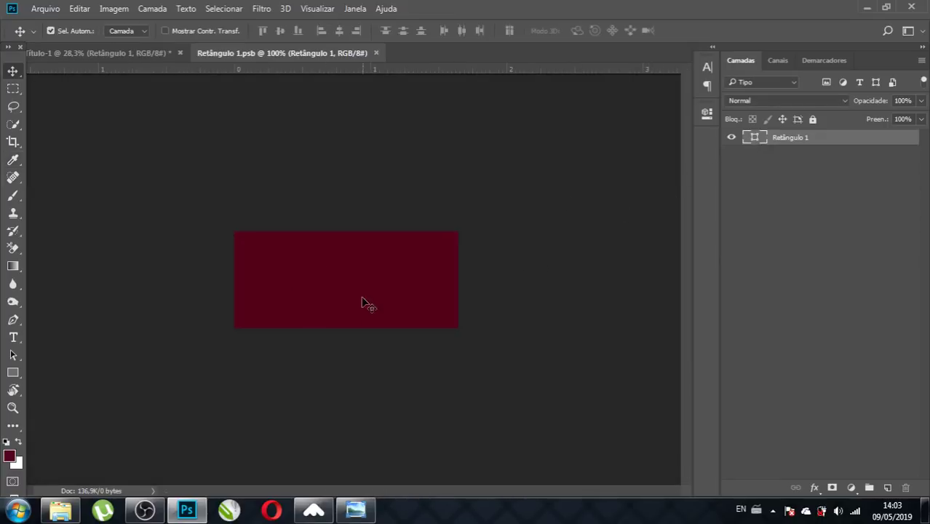
double_click(756, 138)
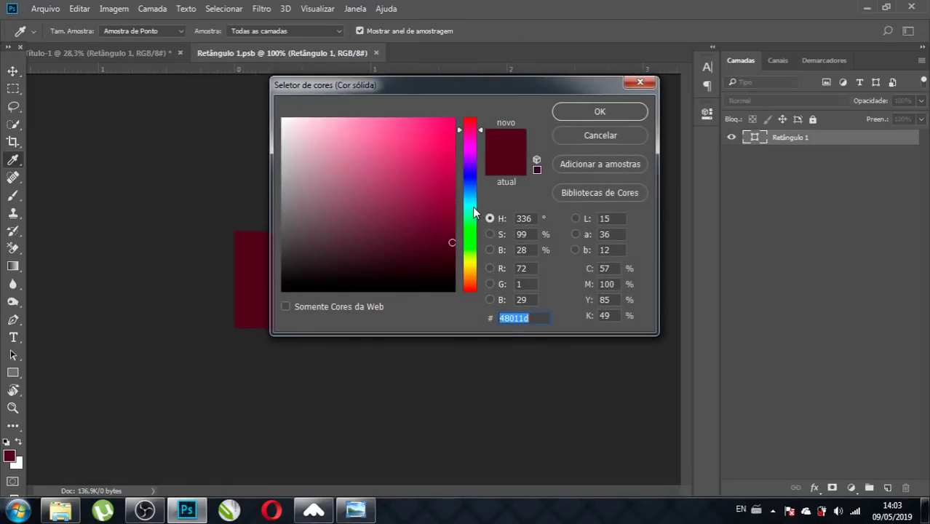
click(471, 219)
drag(472, 228, 472, 236)
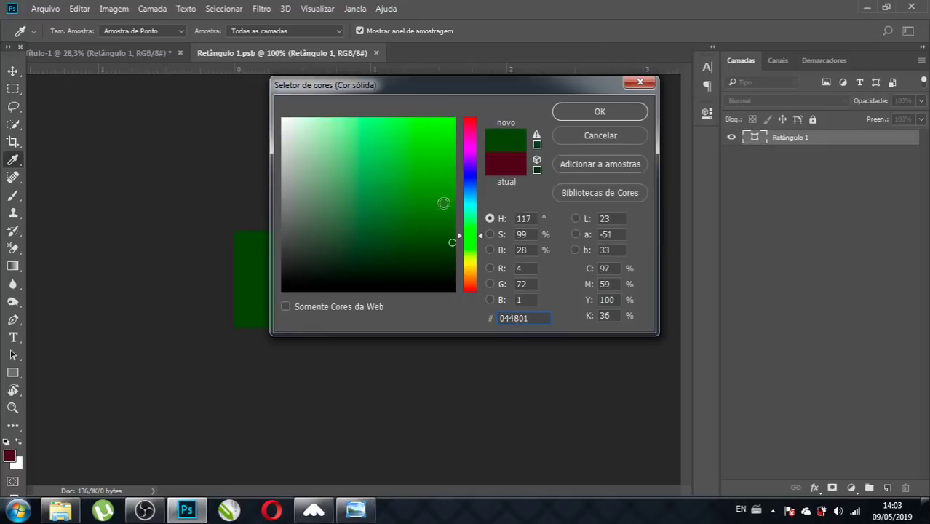
click(445, 173)
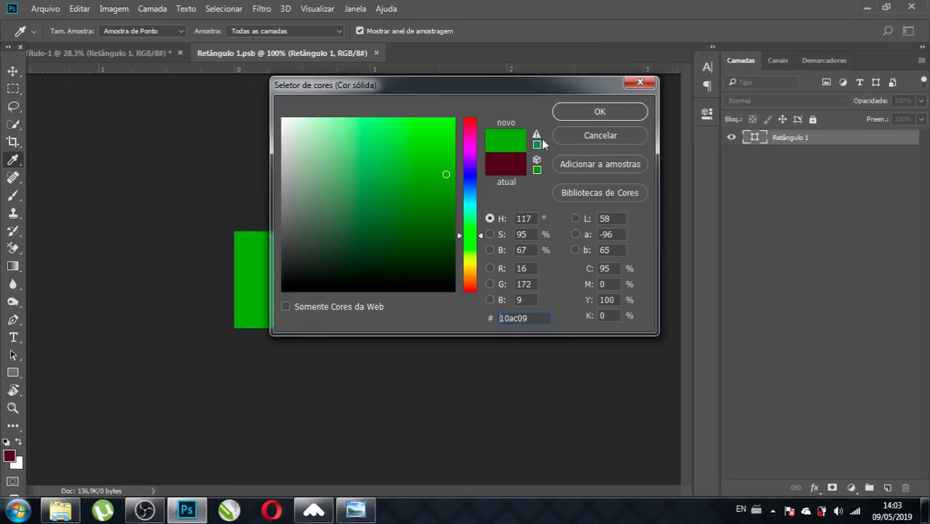
click(587, 111)
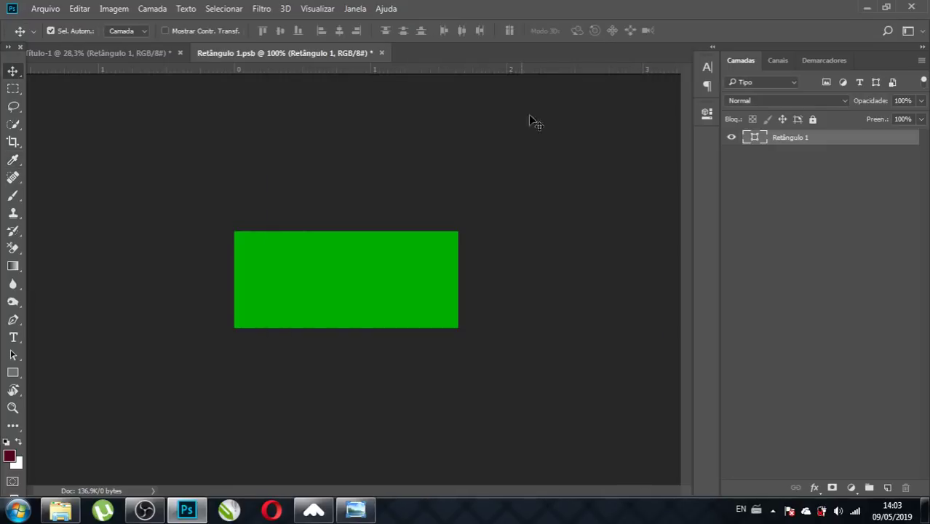
click(380, 53)
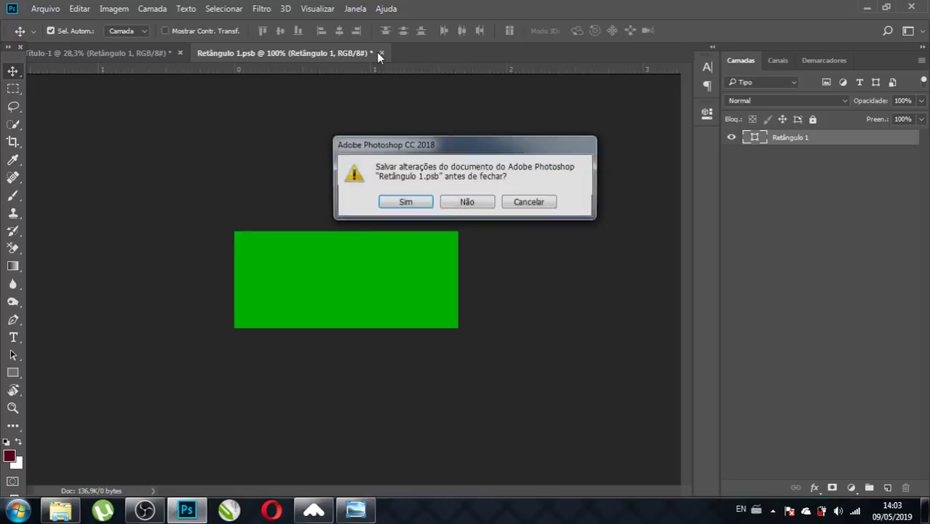
click(404, 203)
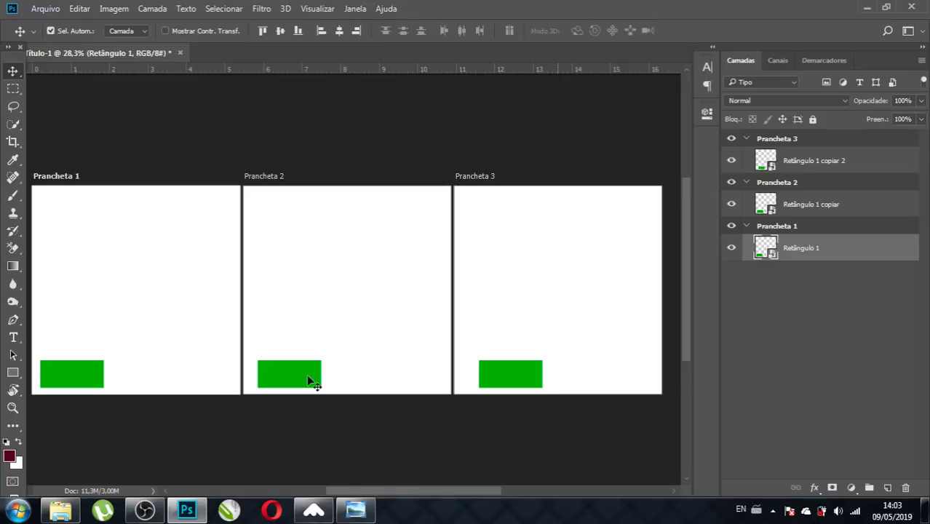
- Move the Prancheta 2 green rectangle and delete the extra rectangle copies
drag(307, 374, 347, 320)
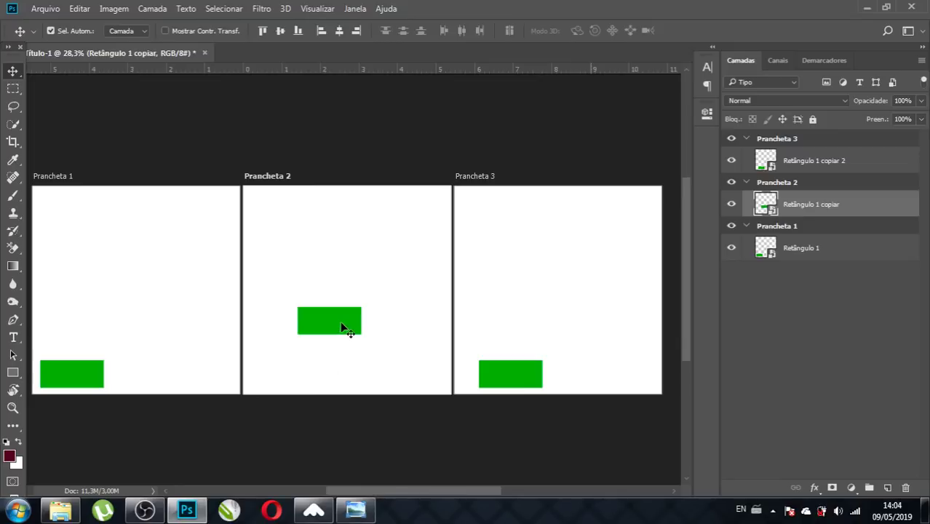
key(Delete)
click(483, 369)
- Delete the last green rectangle in Prancheta 1 and the Prancheta 3 artboard
key(Delete)
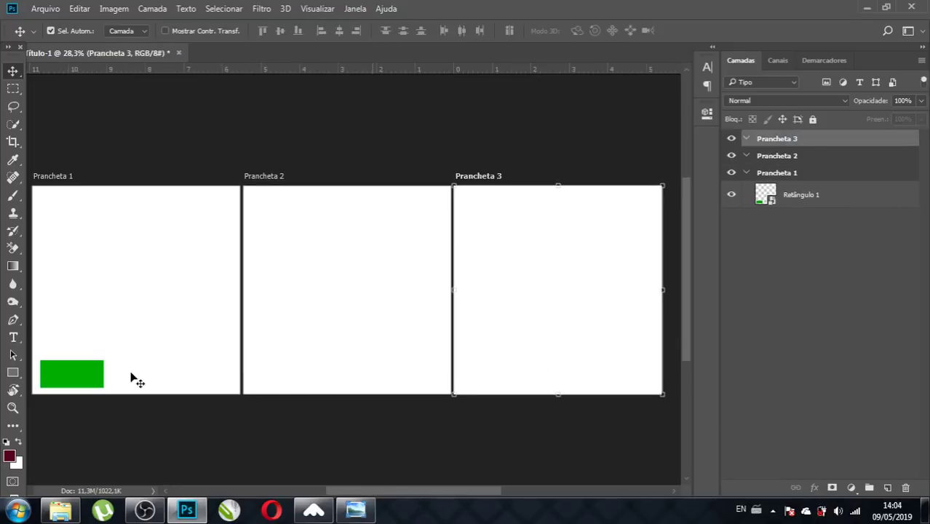
click(100, 377)
key(Delete)
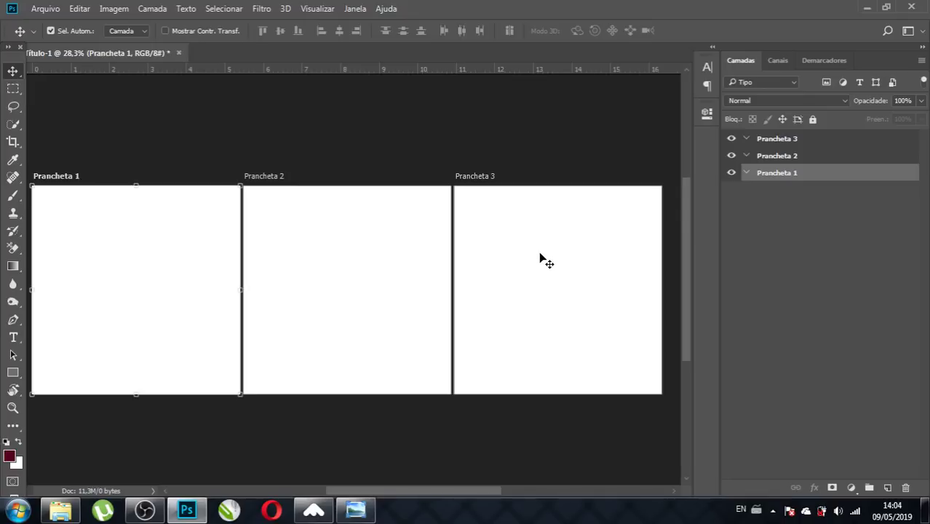
click(539, 268)
key(Delete)
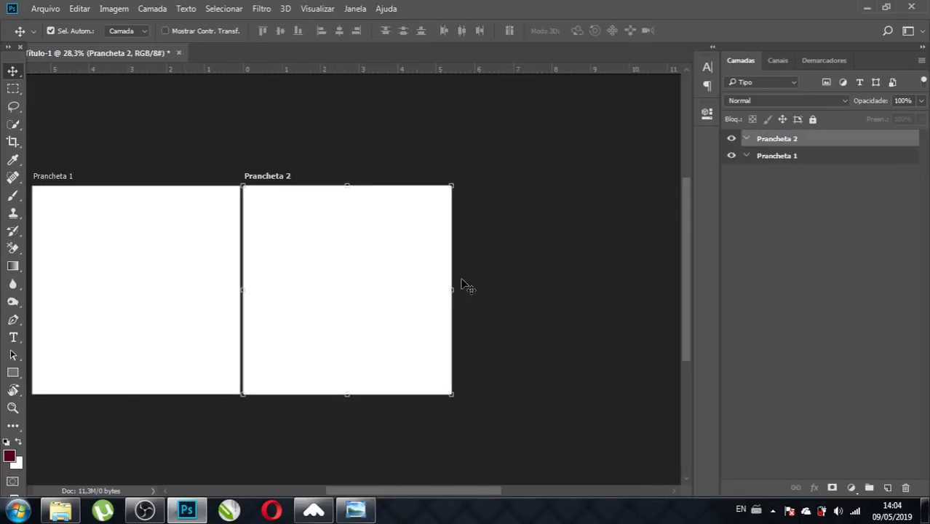
- Restore the accidentally deleted Prancheta 2 and fully lock Prancheta 1
key(Delete)
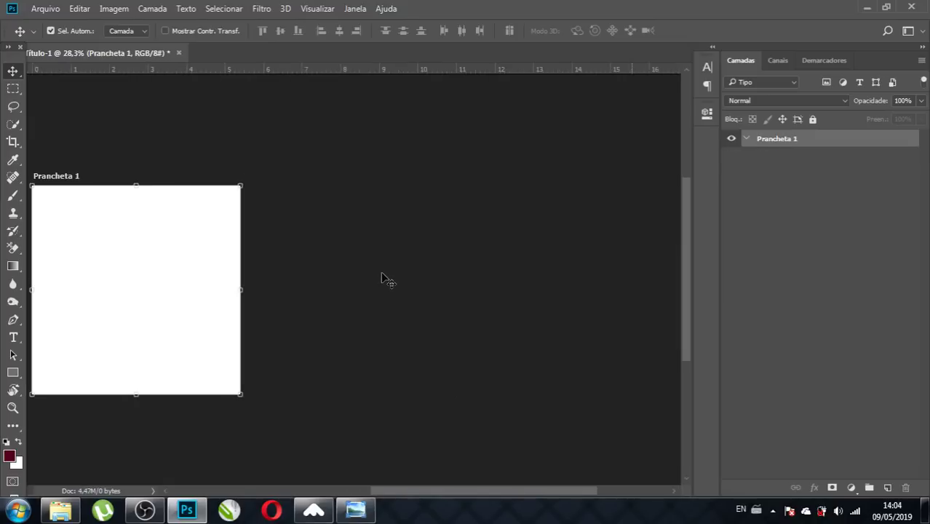
key(ctrl+0)
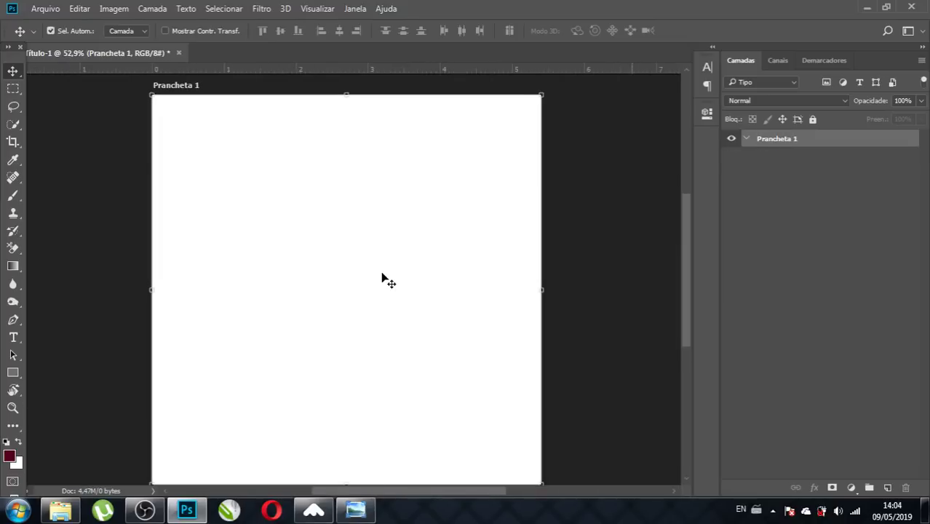
key(ctrl+z)
key(ctrl+z)
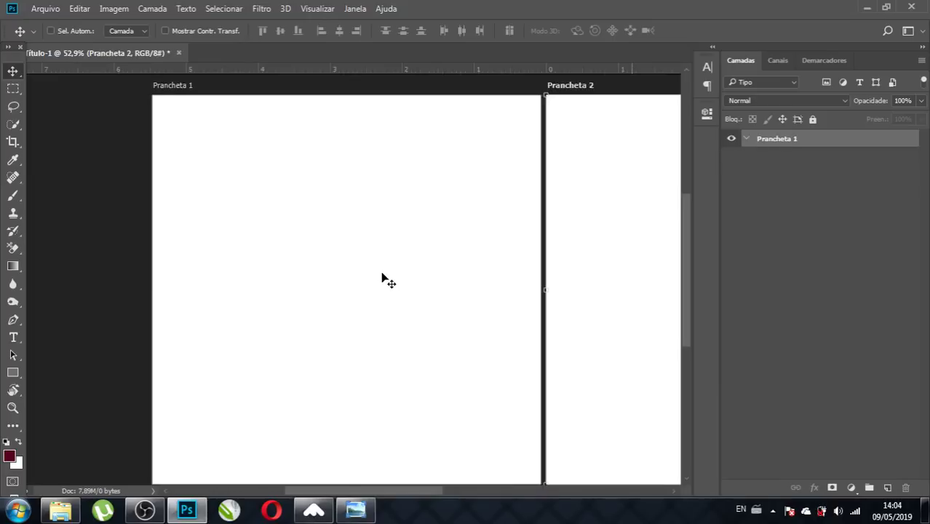
key(ctrl+z)
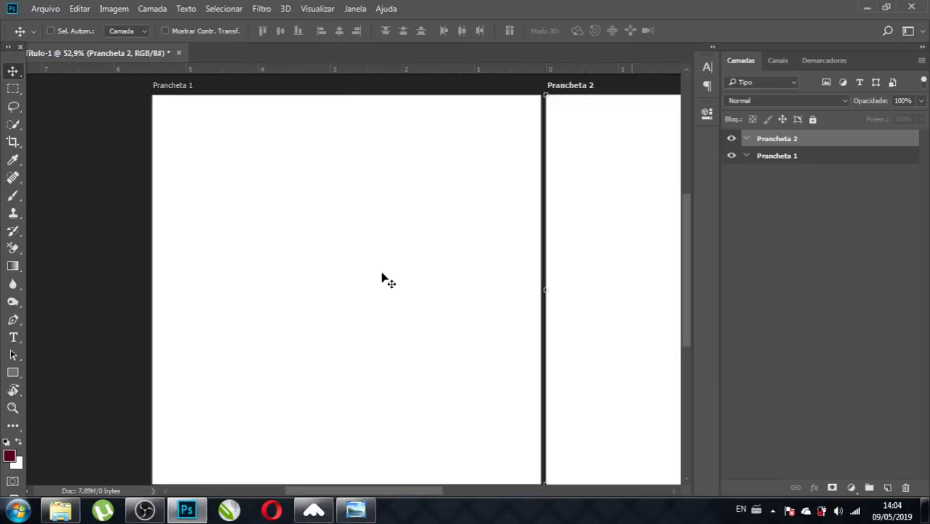
key(ctrl+0)
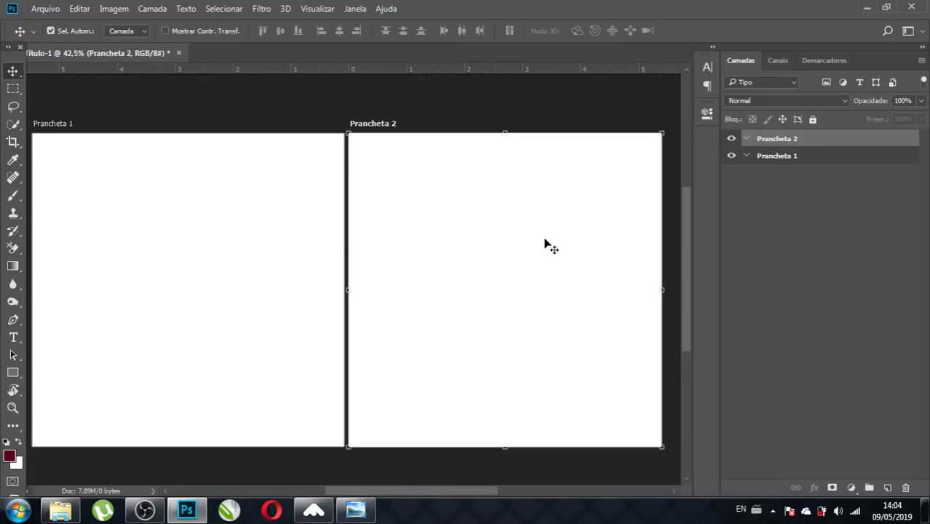
click(188, 221)
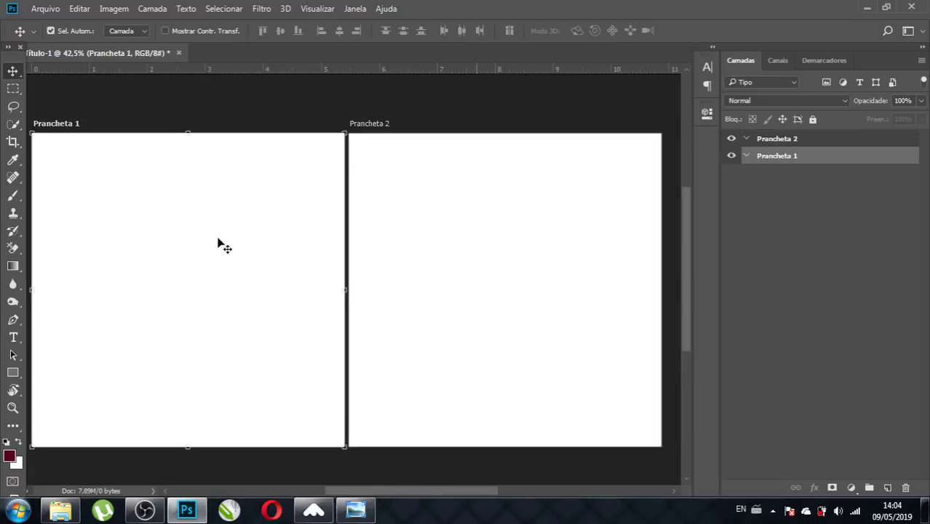
click(813, 120)
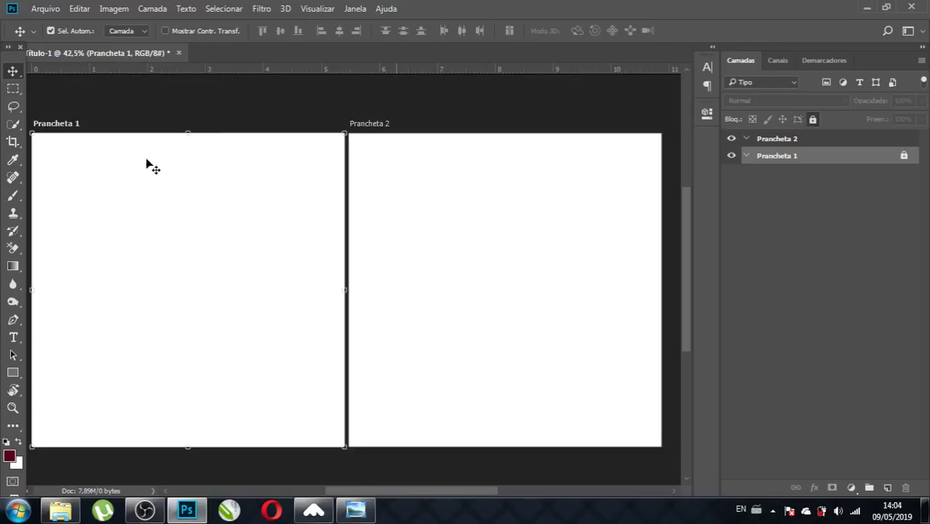
drag(183, 288, 294, 289)
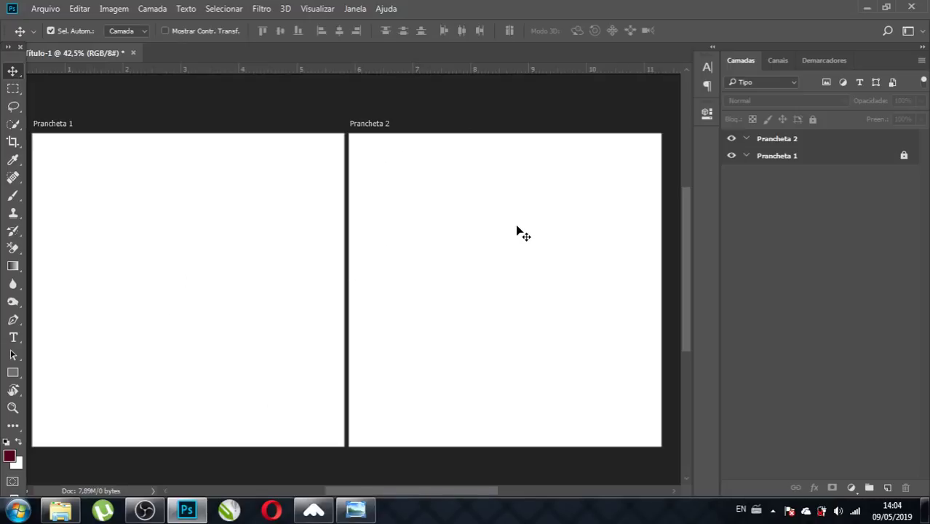
- Give Prancheta 1 the Vermelho colour label and toggle its visibility off and back on
right_click(806, 159)
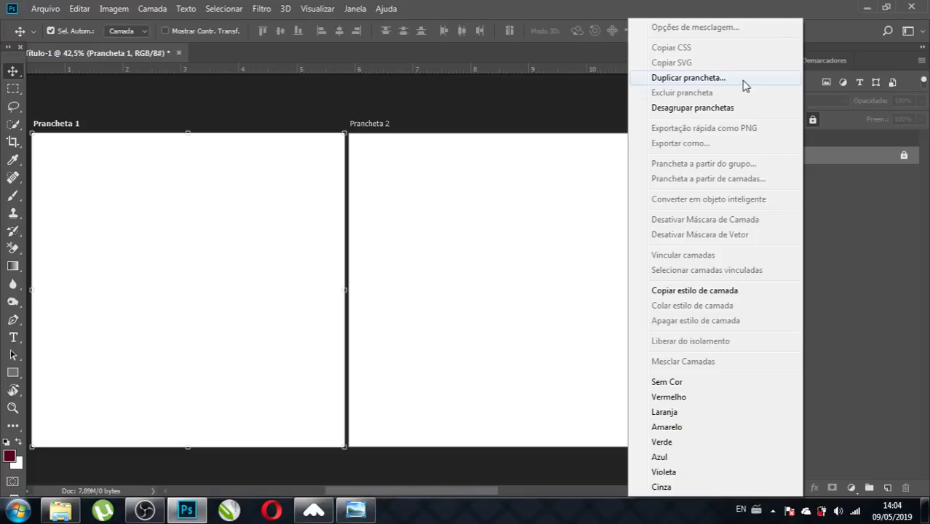
click(674, 397)
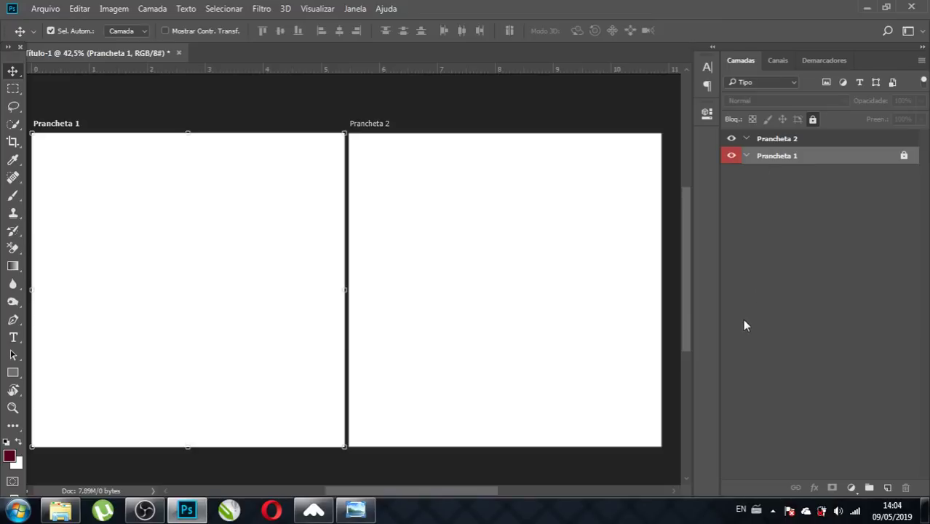
click(732, 155)
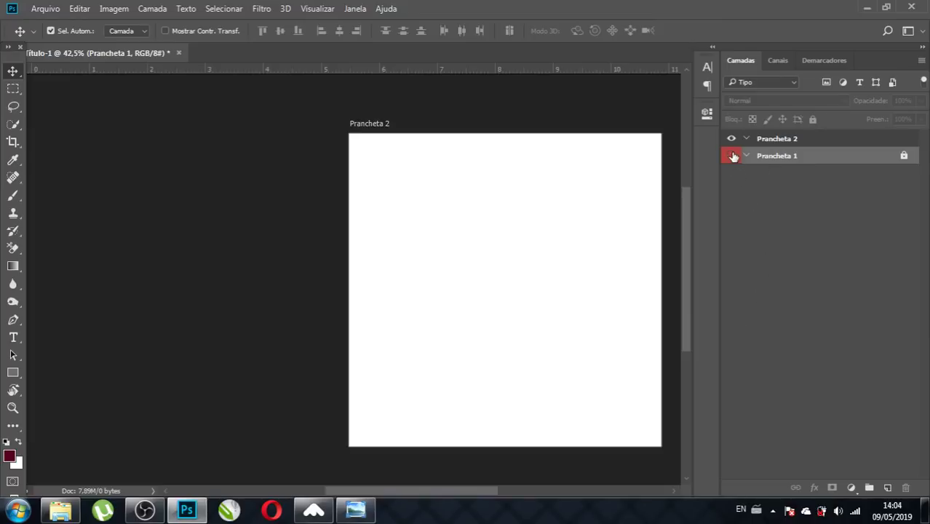
click(733, 156)
click(732, 156)
key(ctrl)
click(732, 156)
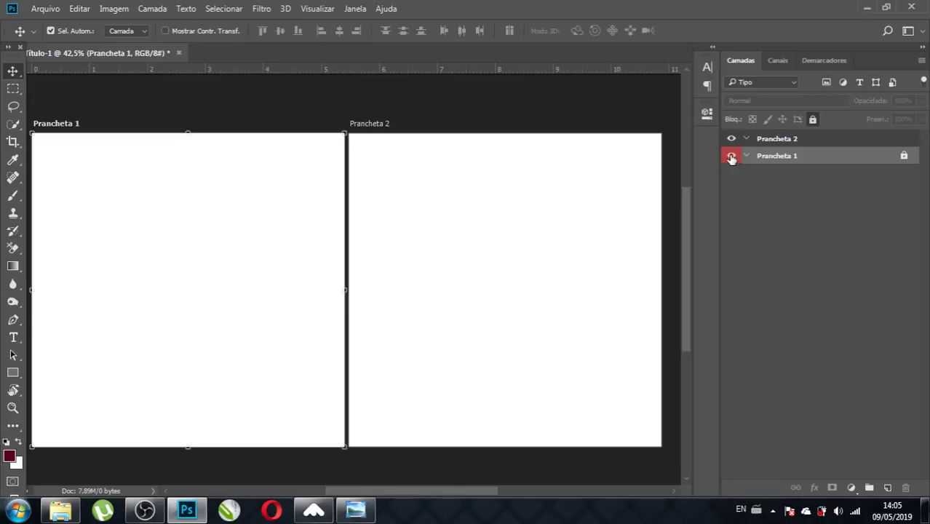
- Replace Prancheta 2 with a new artboard added to the right of Prancheta 1
click(780, 140)
key(Delete)
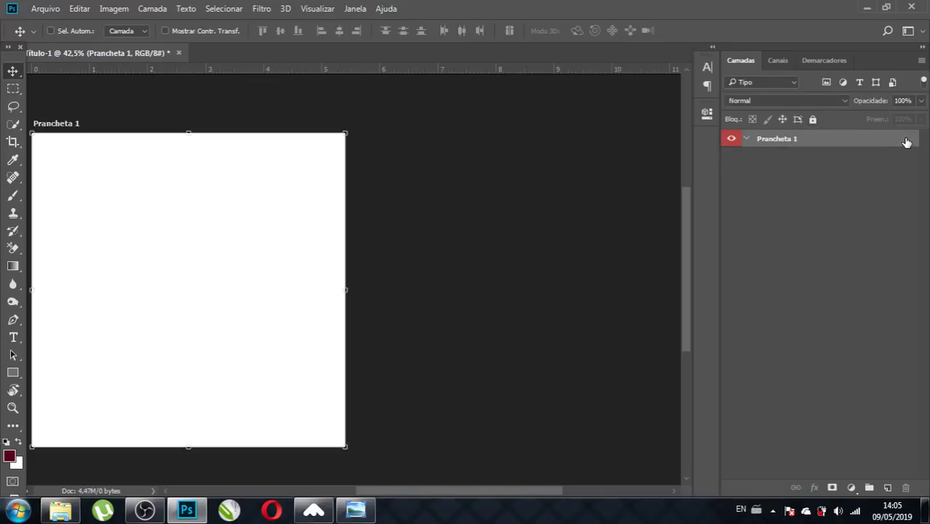
key(ctrl+0)
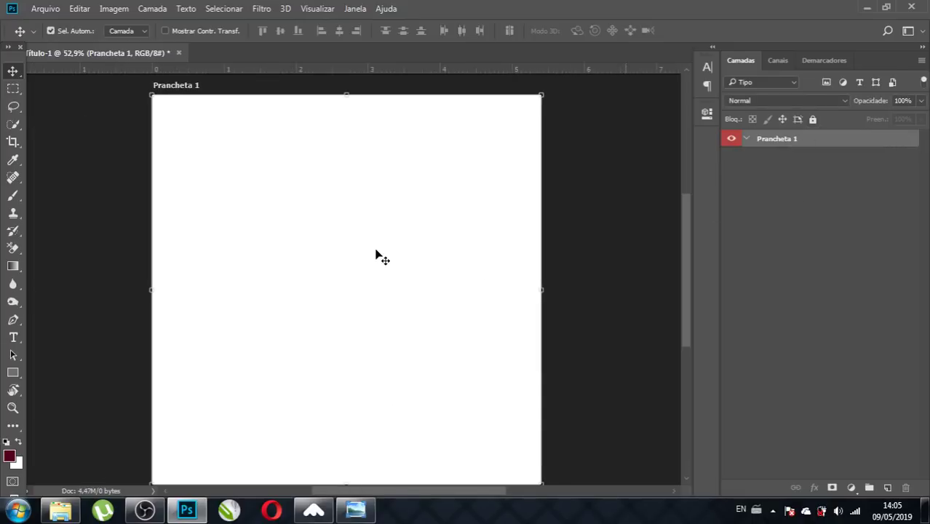
scroll(349, 263, down, 1)
scroll(348, 262, down, 1)
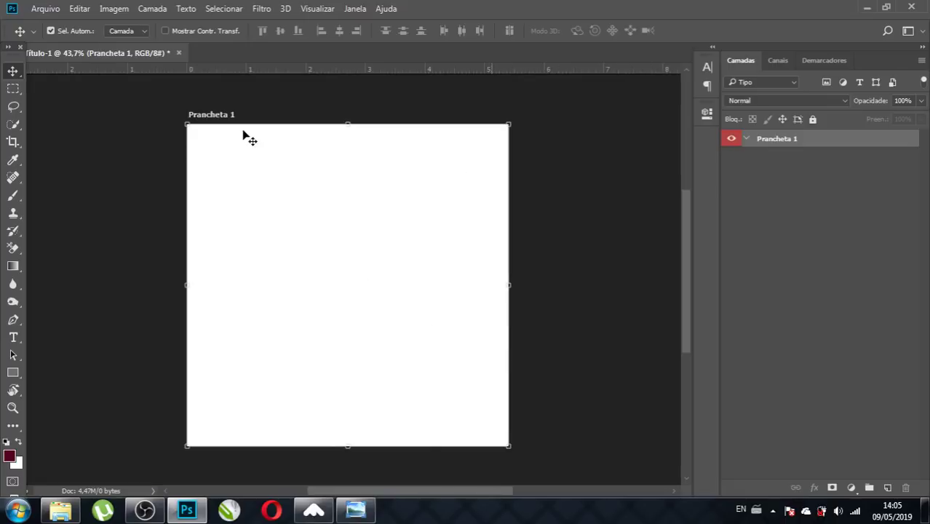
key(shift+v)
click(540, 286)
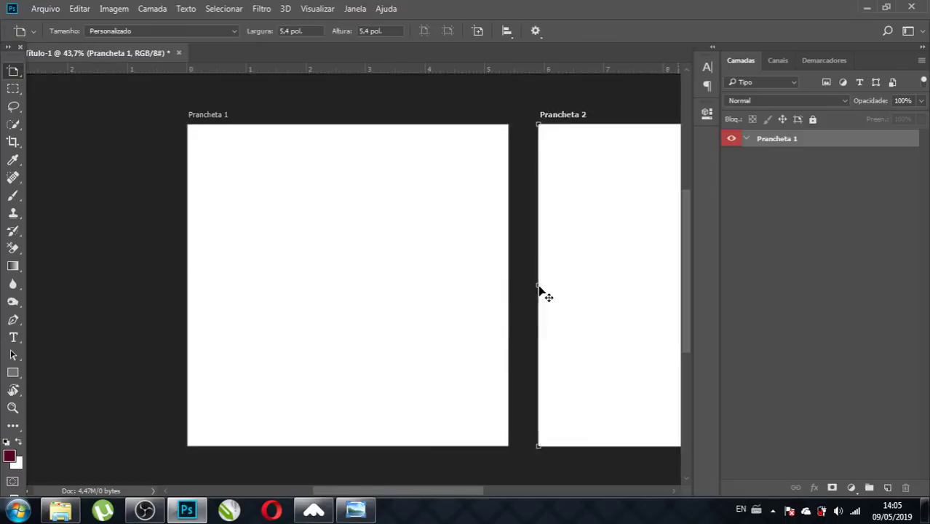
key(ctrl+0)
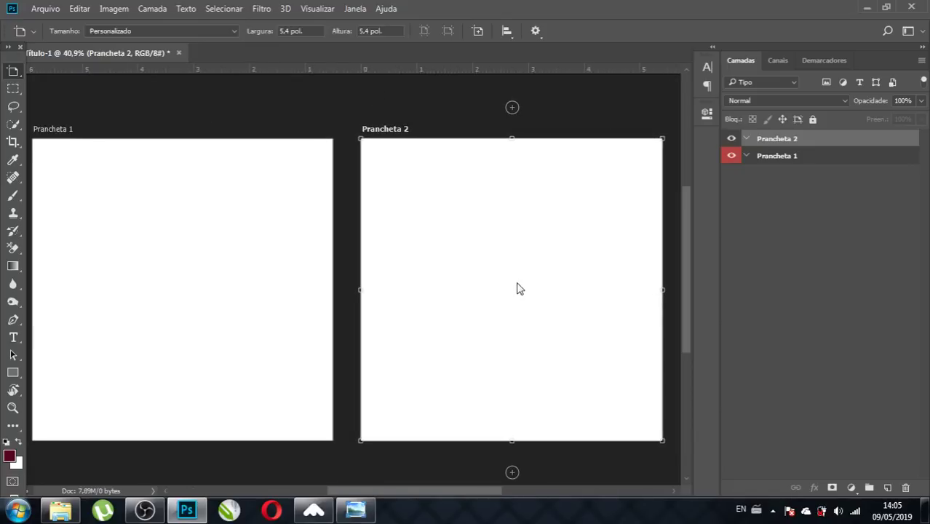
- Nudge Prancheta 1 two steps right and switch to the PASTA 01 folder in Explorer
click(284, 191)
key(v)
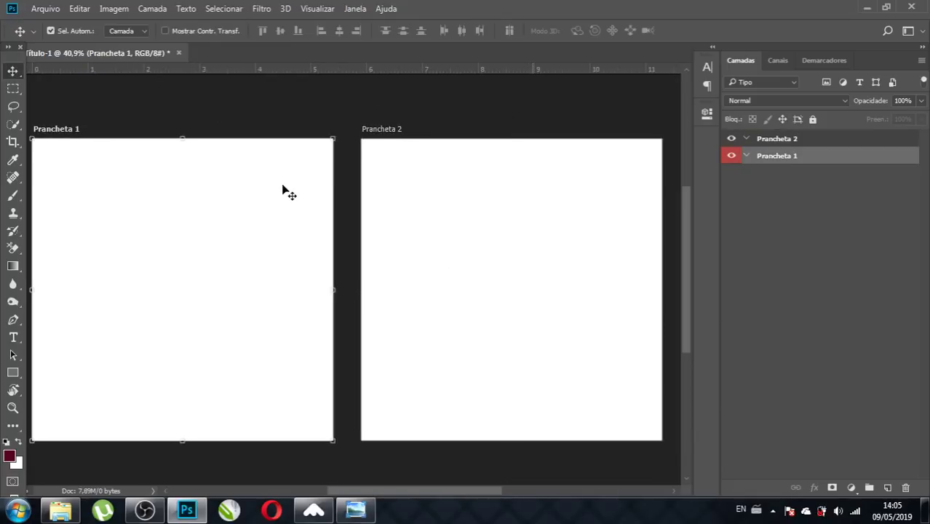
key(Right)
key(Right)
key(Right)
key(Right)
key(Right)
key(Right)
key(Right)
key(Right)
key(Right)
key(Right)
key(Right)
key(Right)
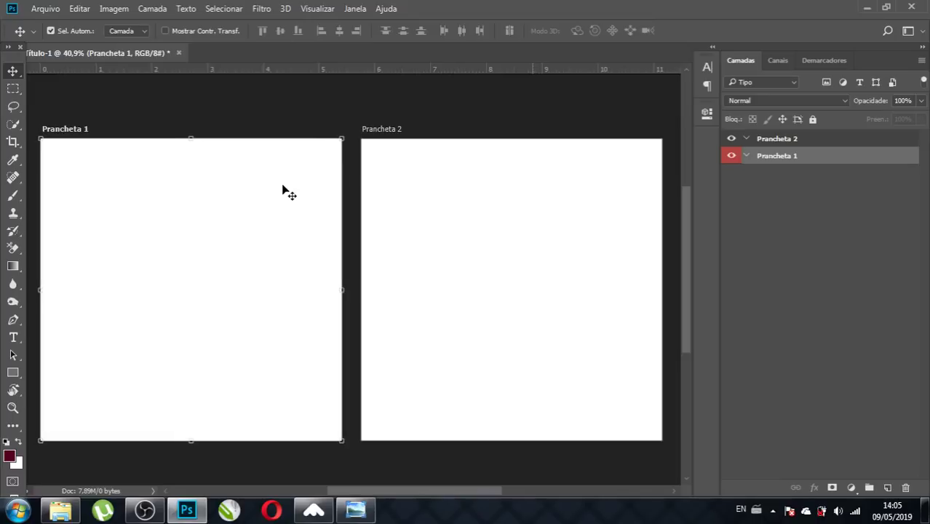
key(Right)
key(Right)
key(Right)
key(Right)
key(Right)
key(Right)
key(Right)
key(Right)
key(Right)
key(Right)
key(Right)
key(Right)
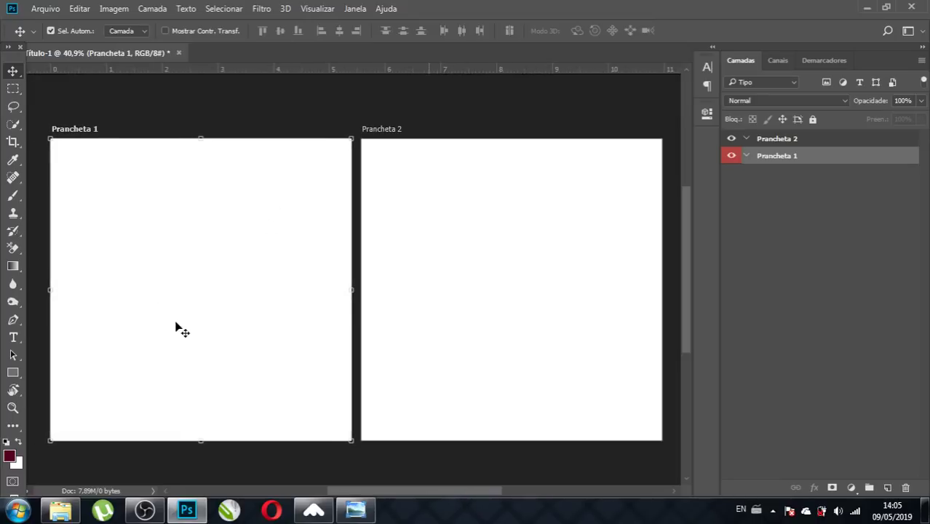
click(66, 514)
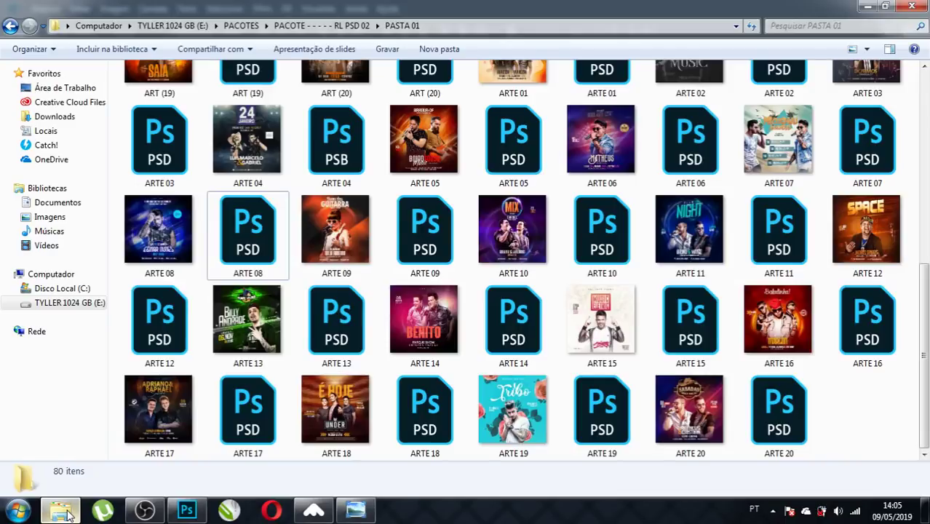
- Drag ARTE 14 from Explorer onto Prancheta 1 and scale it to fill the artboard
drag(416, 313, 198, 515)
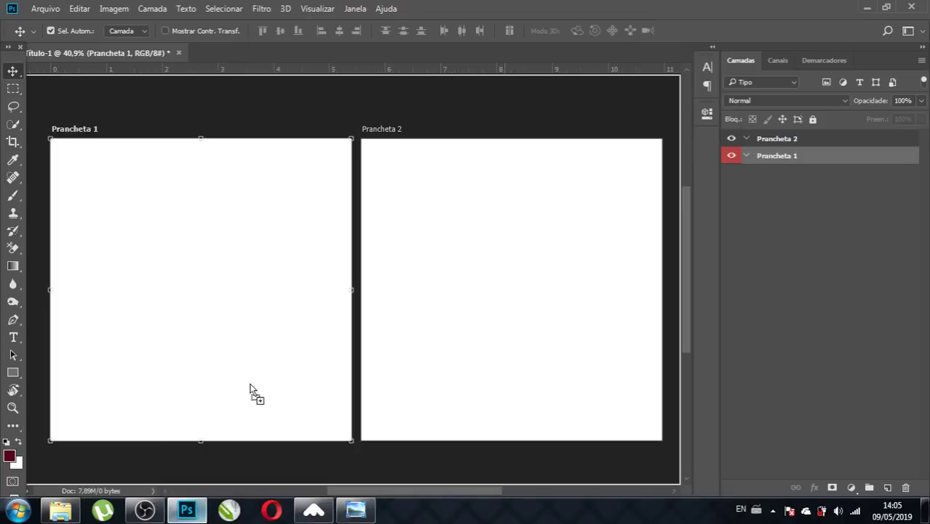
mouse_move(198, 516)
mouse_down()
mouse_move(220, 311)
mouse_move(212, 274)
mouse_up()
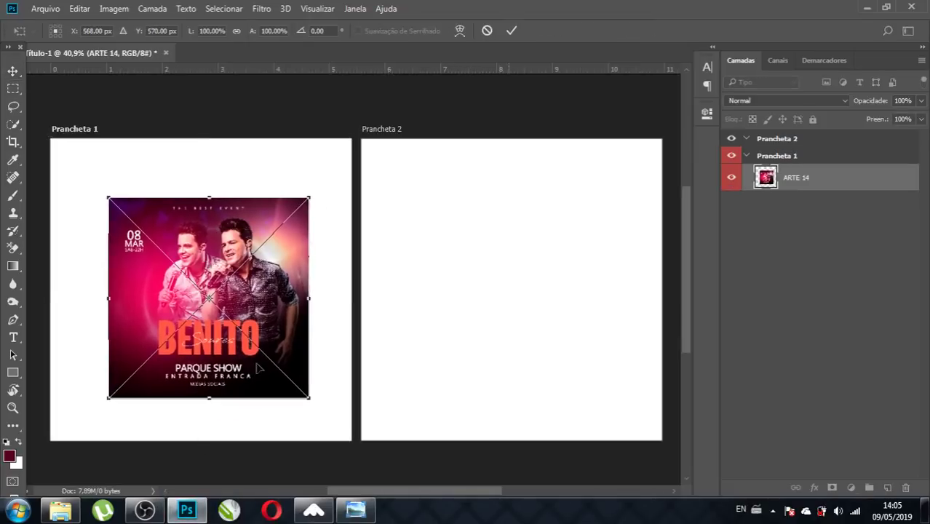
drag(311, 399, 353, 450)
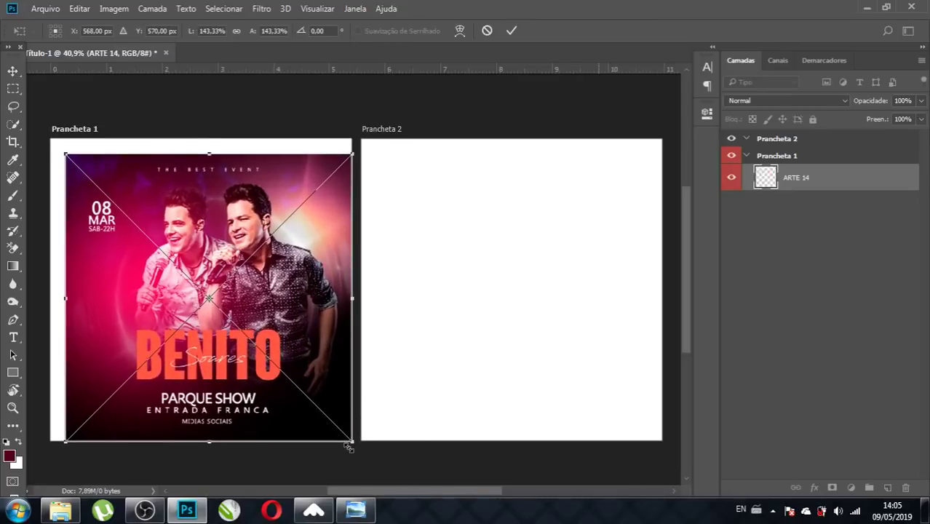
drag(63, 155, 46, 137)
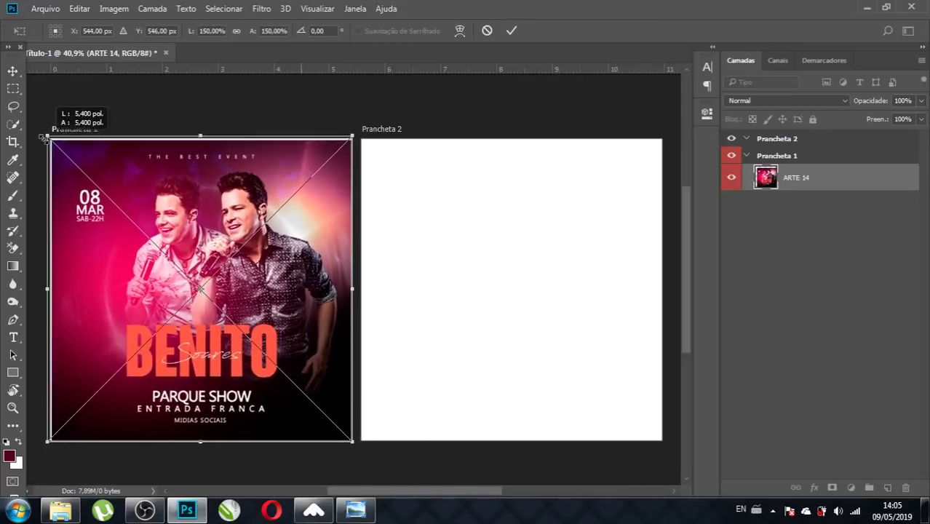
key(Return)
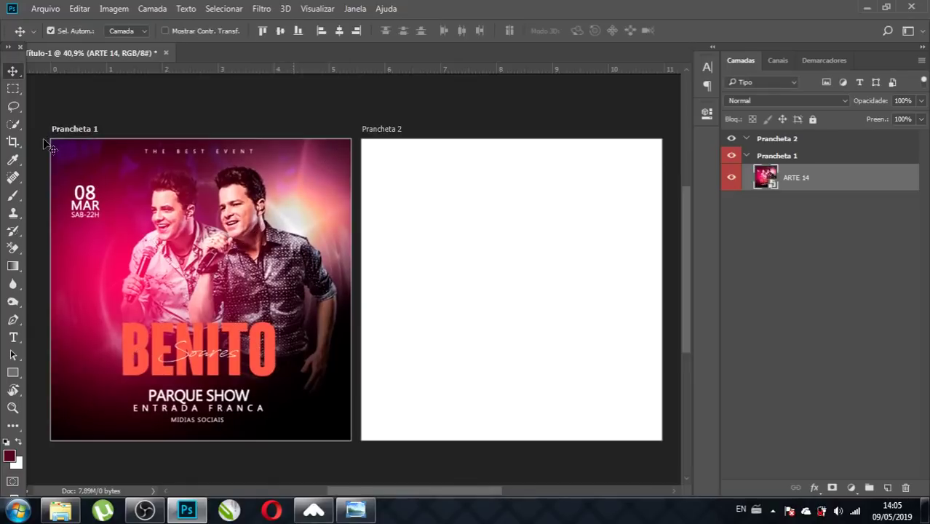
key(Left)
key(Left)
key(Left)
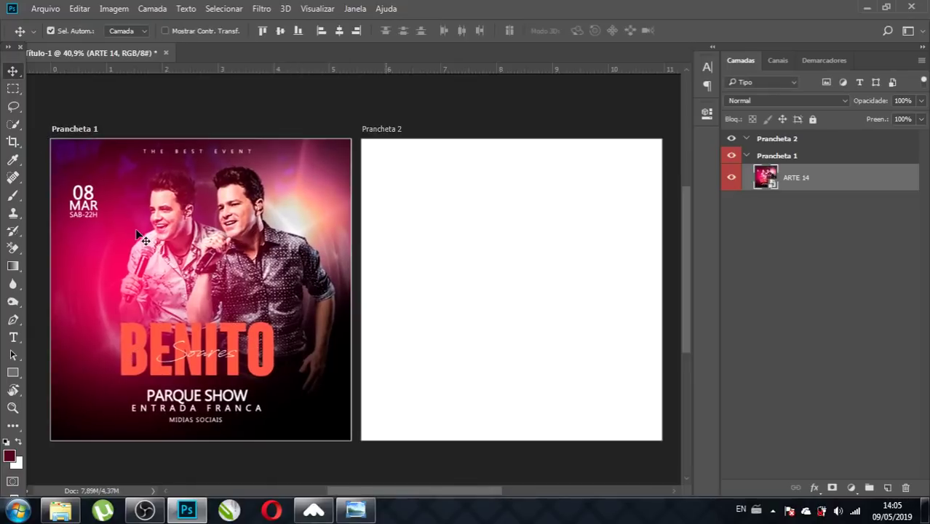
key(Right)
key(Right)
key(Right)
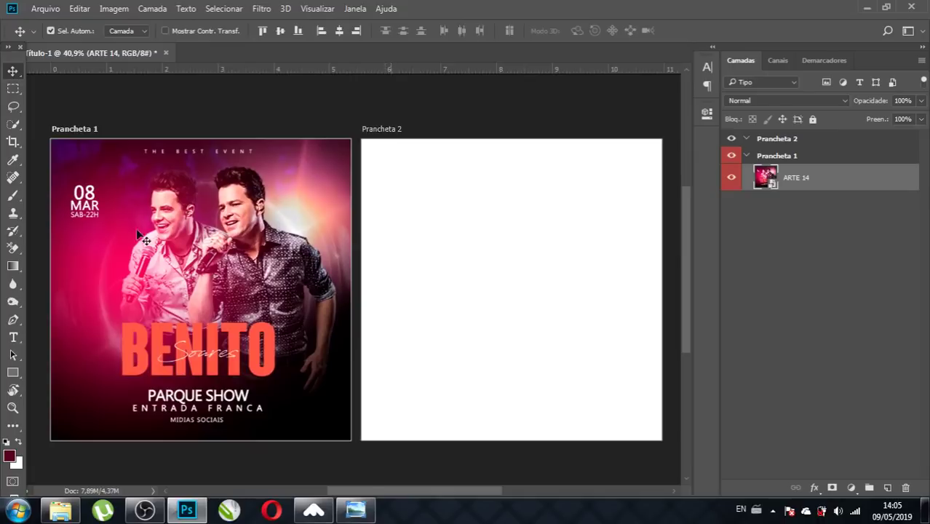
click(249, 125)
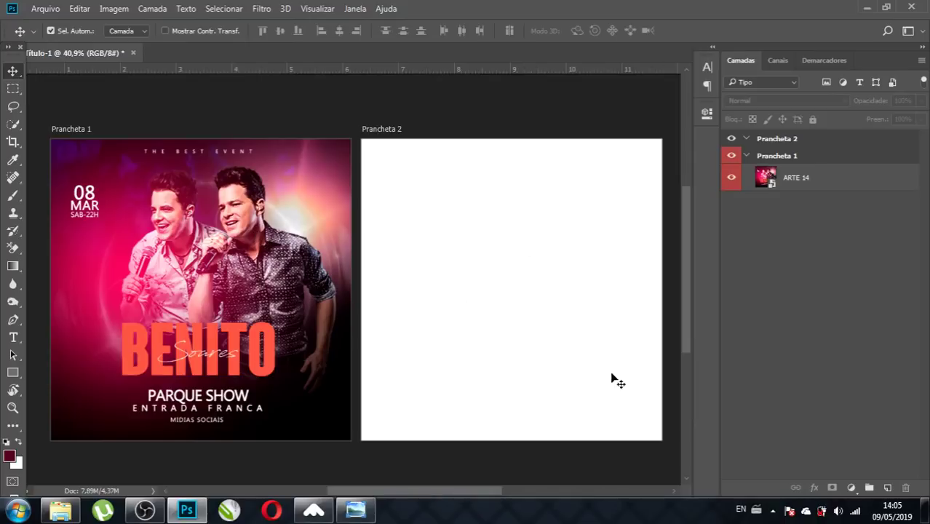
- Place a text cursor inside Prancheta 2, creating the empty text layer Camada 1
scroll(562, 306, up, 1)
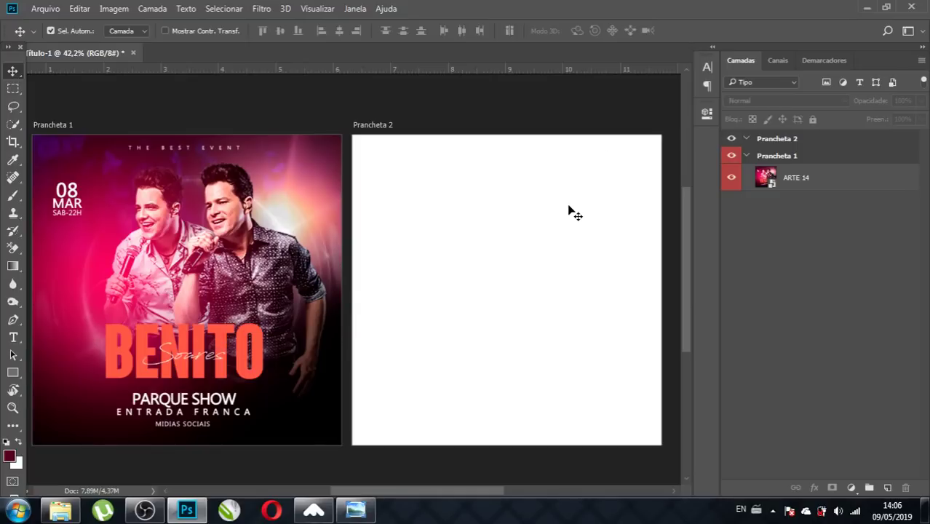
click(503, 235)
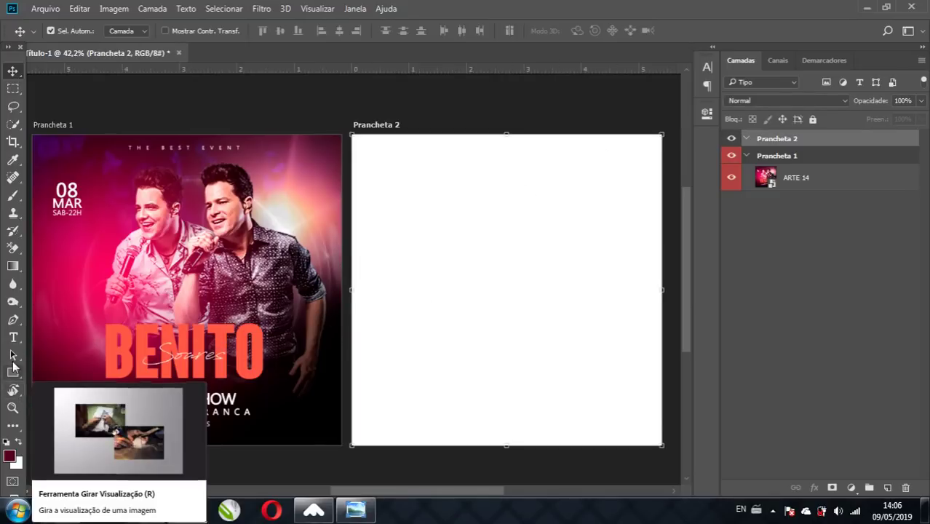
key(t)
click(437, 349)
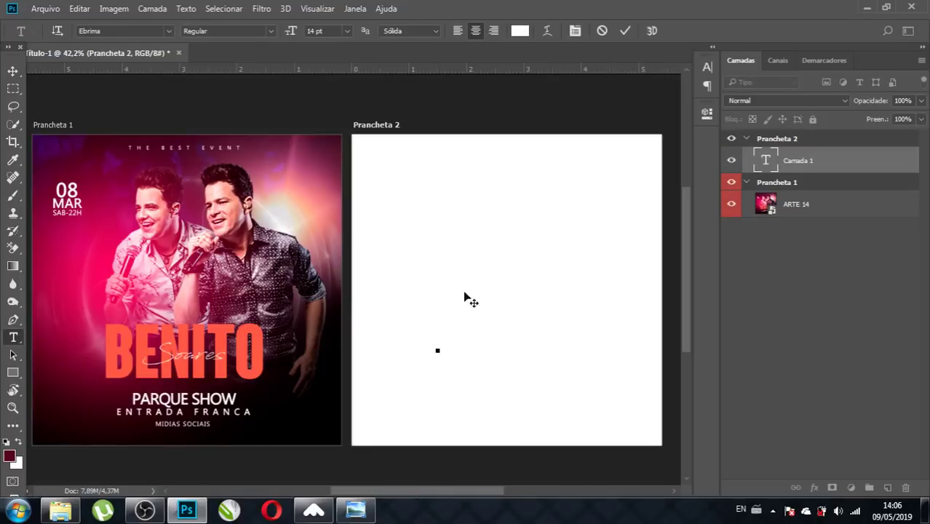
- Type BENITO on Prancheta 2 and scale it up to about 372.7%
text(texto)
click(19, 72)
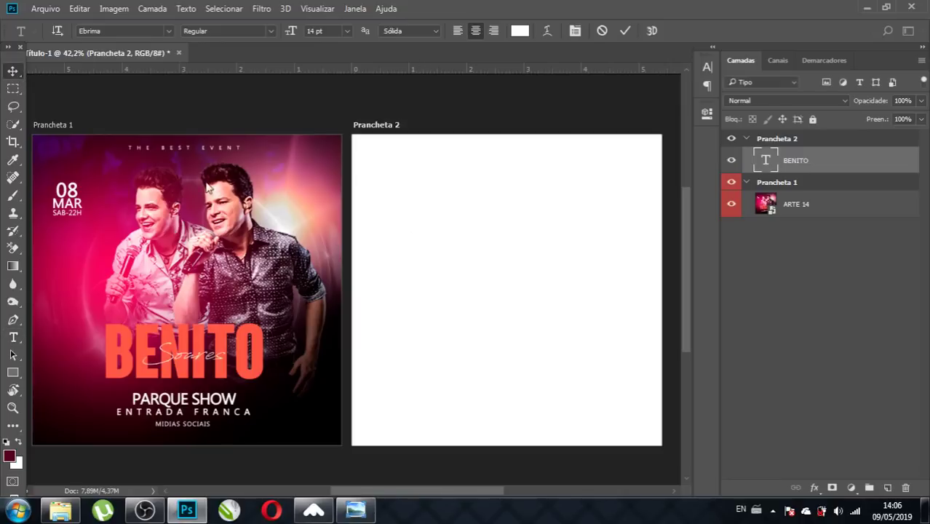
key(ctrl+t)
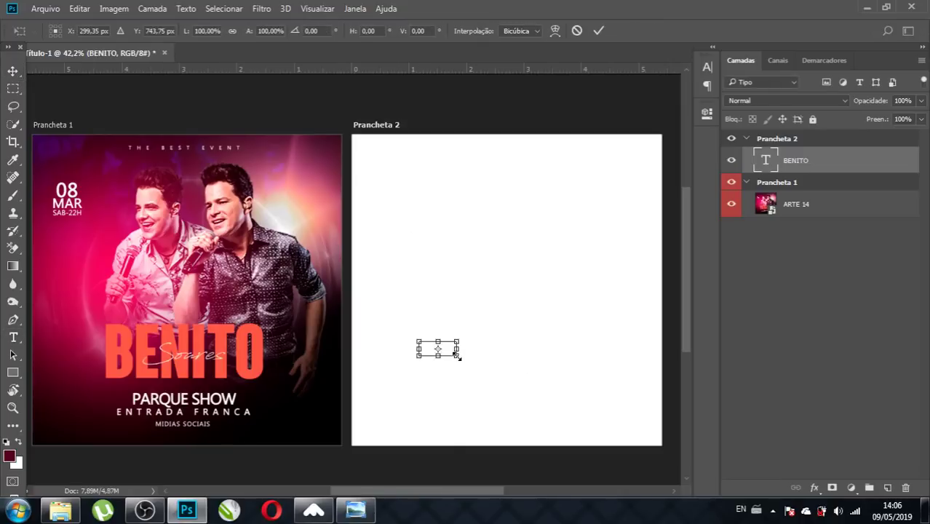
drag(455, 355, 559, 397)
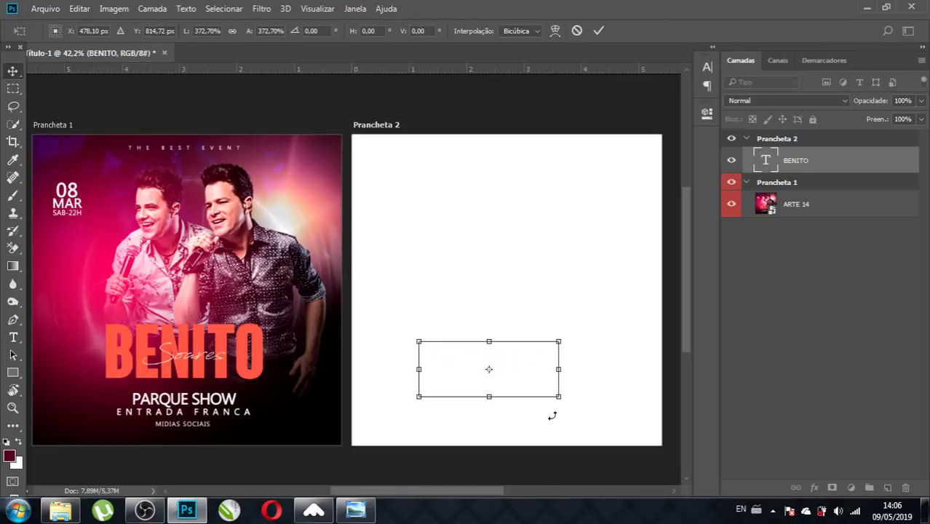
key(Return)
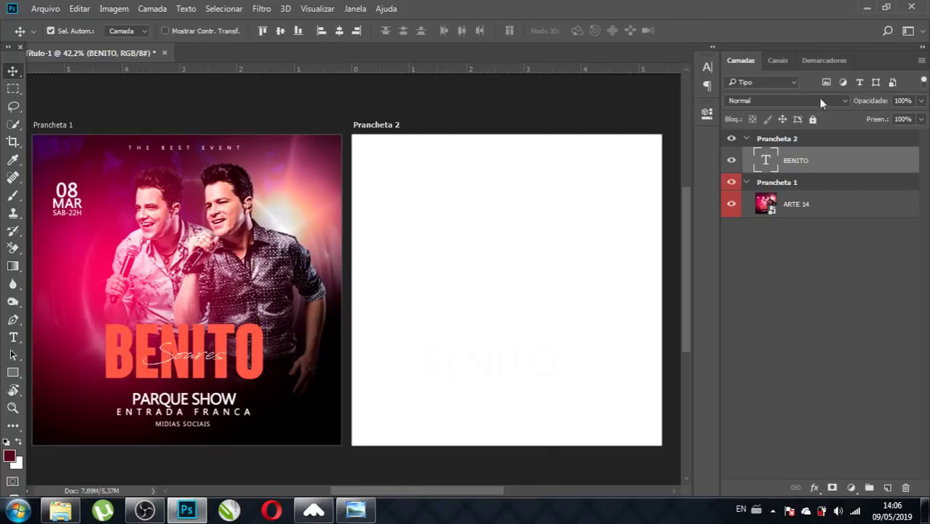
- Sample the flyer title's coral red (fe5848) as the BENITO text colour
click(708, 67)
click(671, 151)
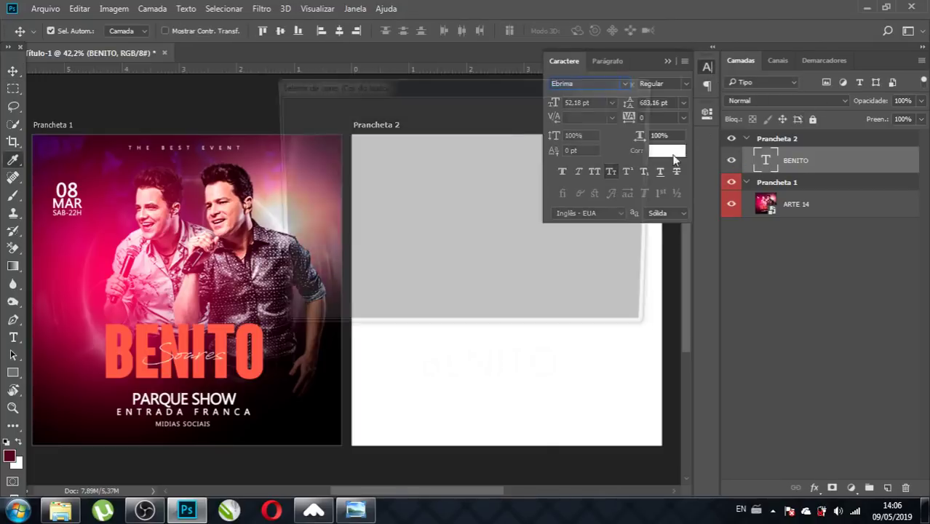
drag(462, 74, 610, 77)
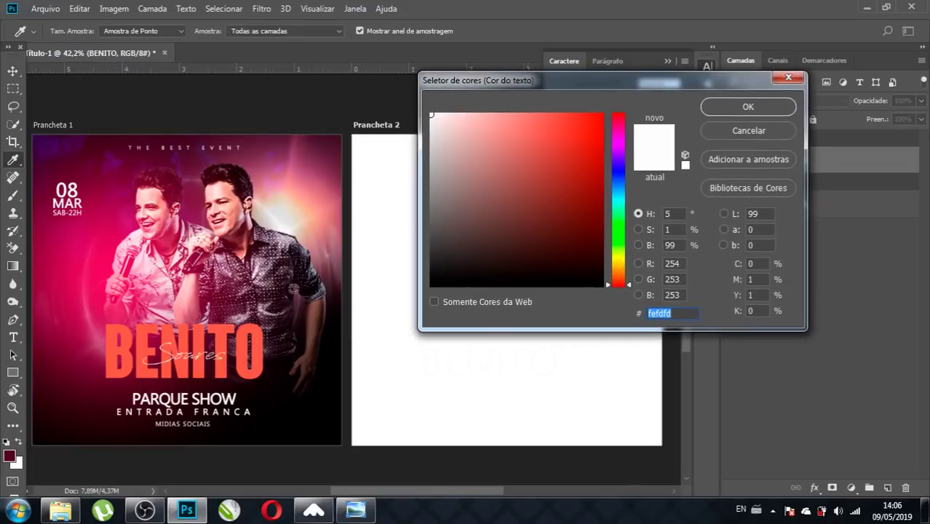
click(247, 331)
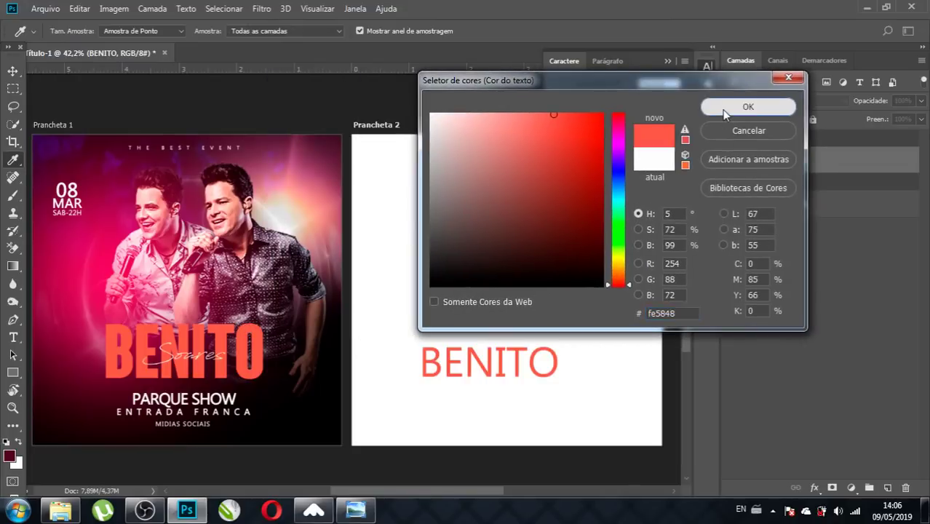
click(726, 109)
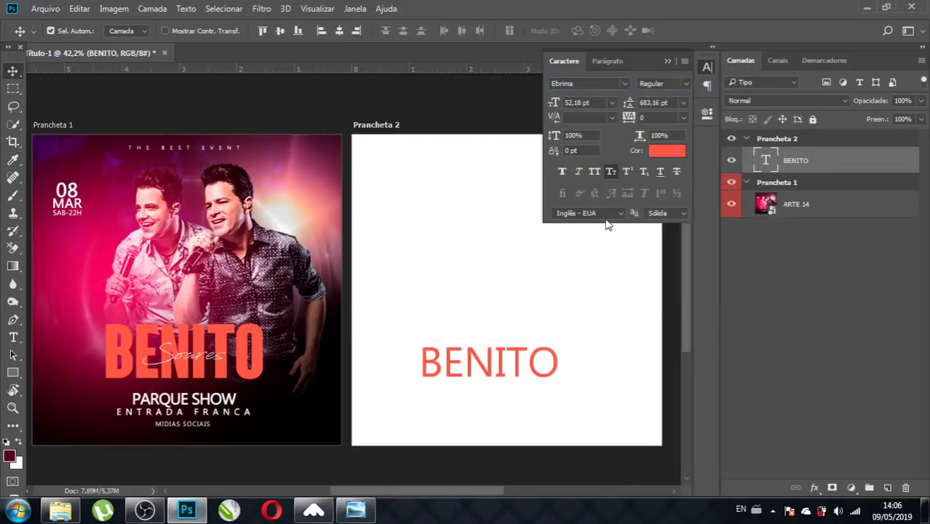
- Preview fonts from Editor Bold Italic onward and set BENITO in EricaBold at 52,18 pt
click(603, 87)
key(Down)
key(Down)
key(Up)
key(Down)
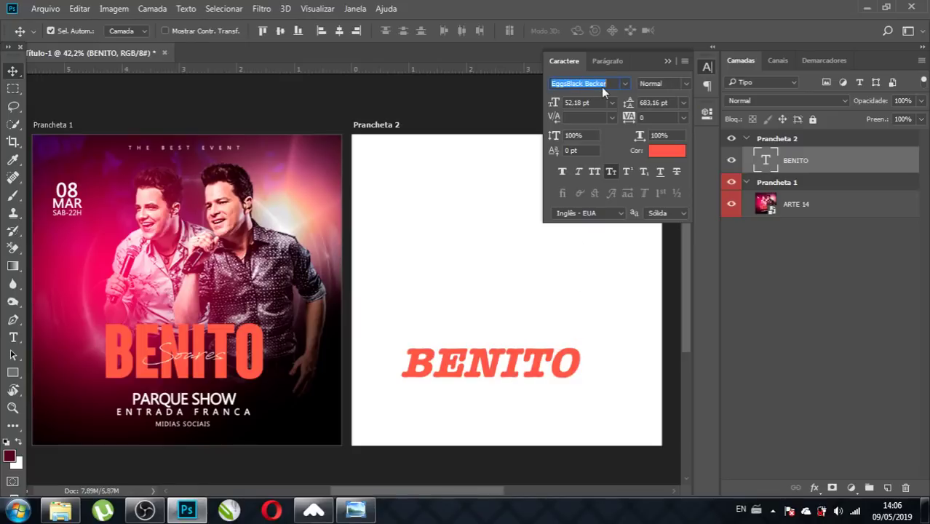
key(Down)
key(Down)
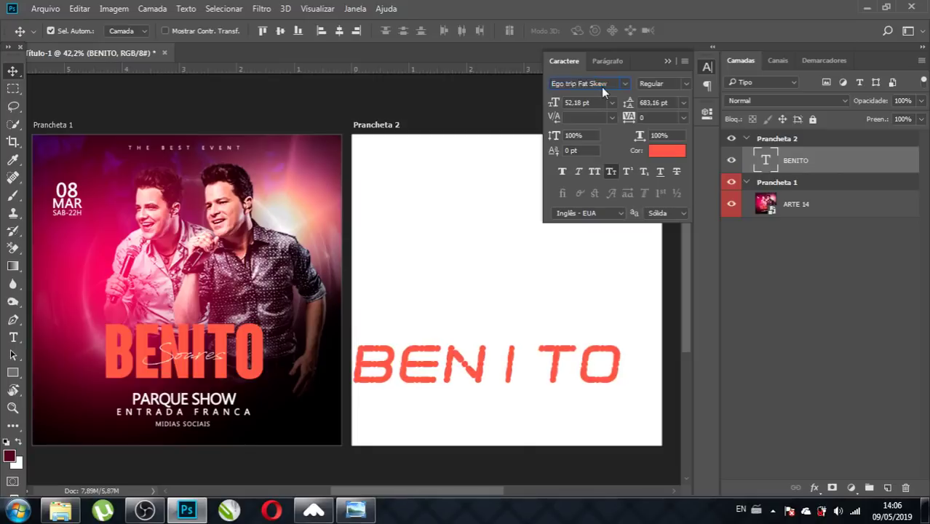
key(Down)
key(Down)
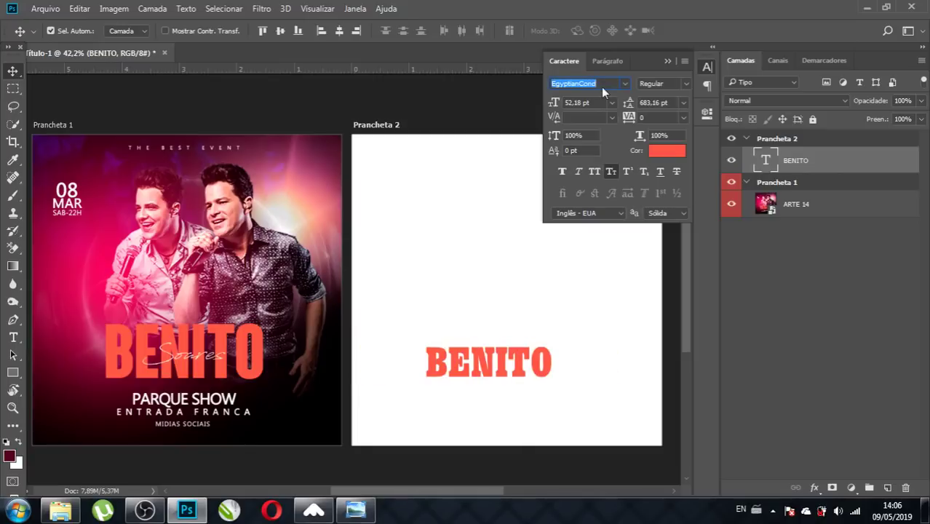
key(Down)
key(Down)
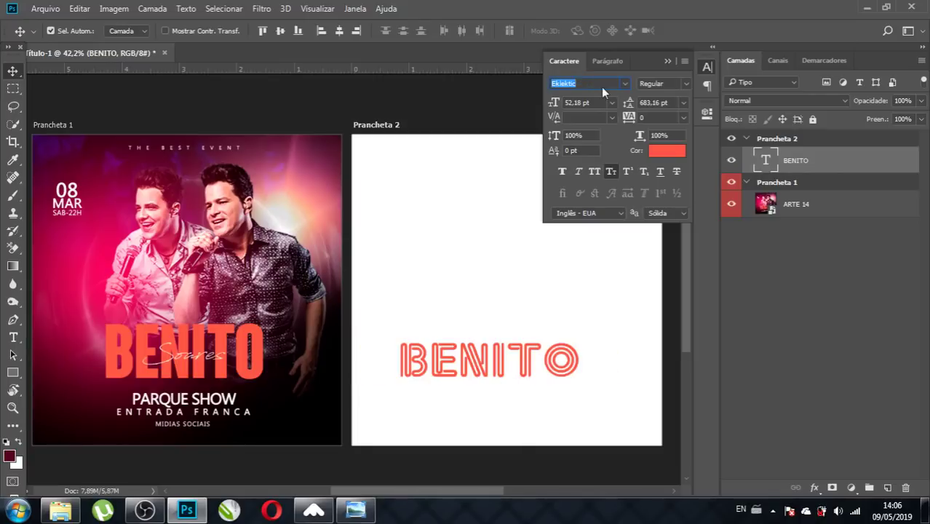
key(Down)
key(Down)
key(Down)
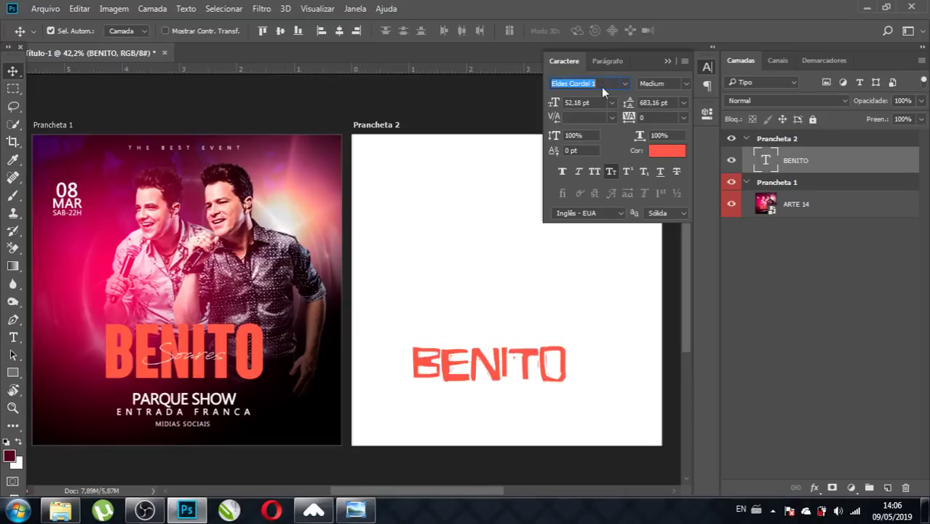
key(Down)
key(Down)
key(Down)
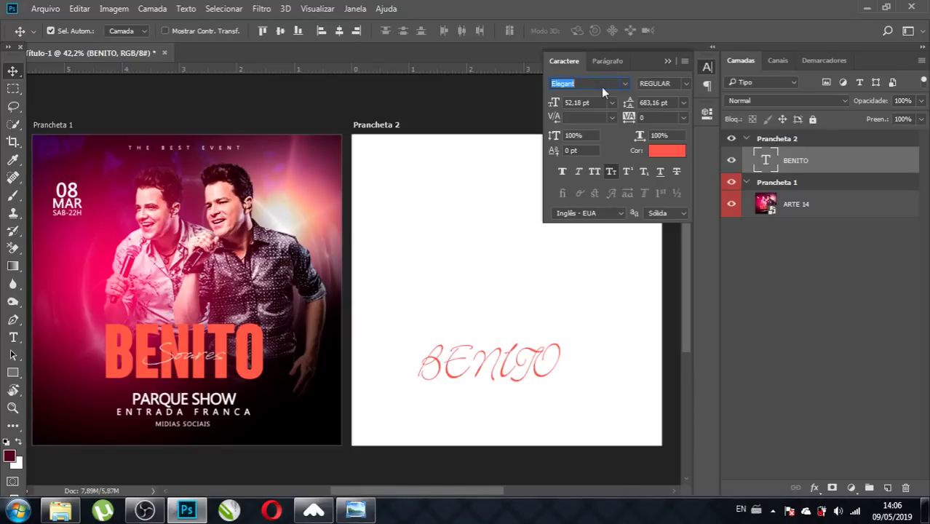
key(Down)
key(Down)
key(Down)
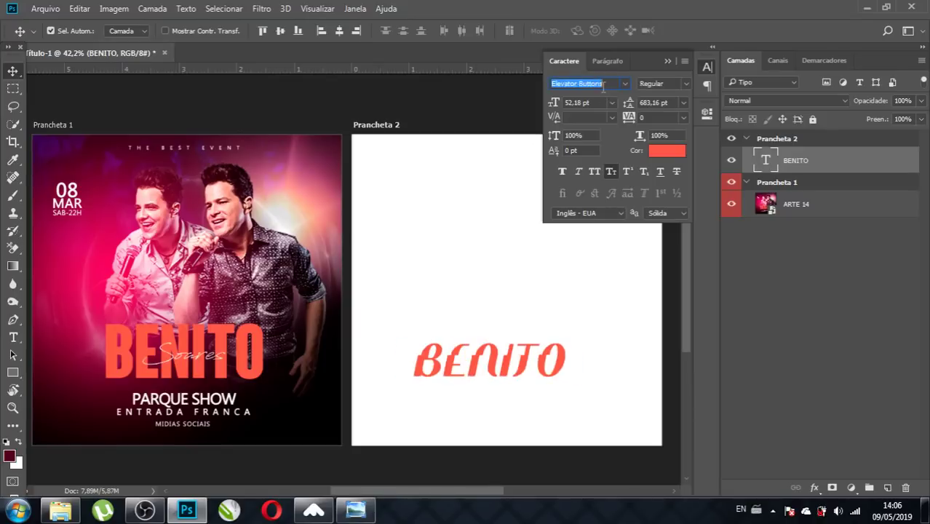
key(Down)
key(Down)
key(Down)
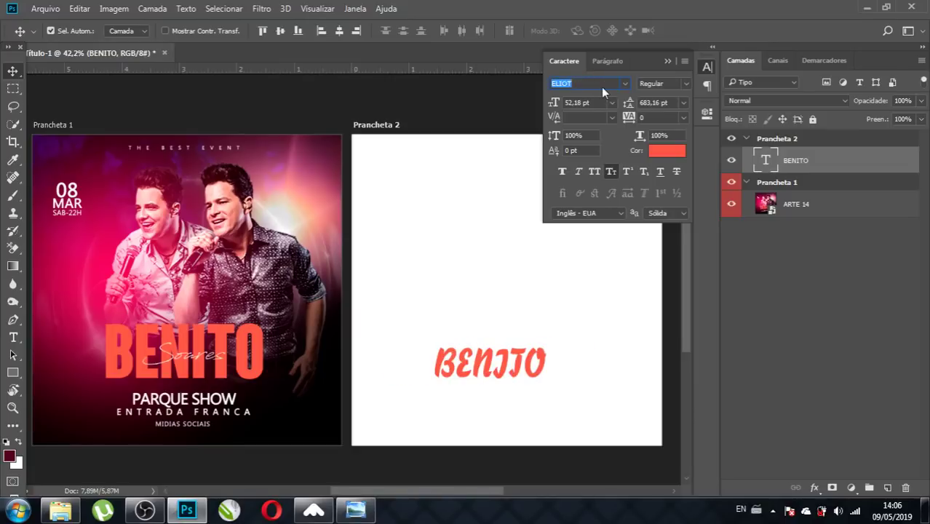
key(Down)
key(Down)
key(Down)
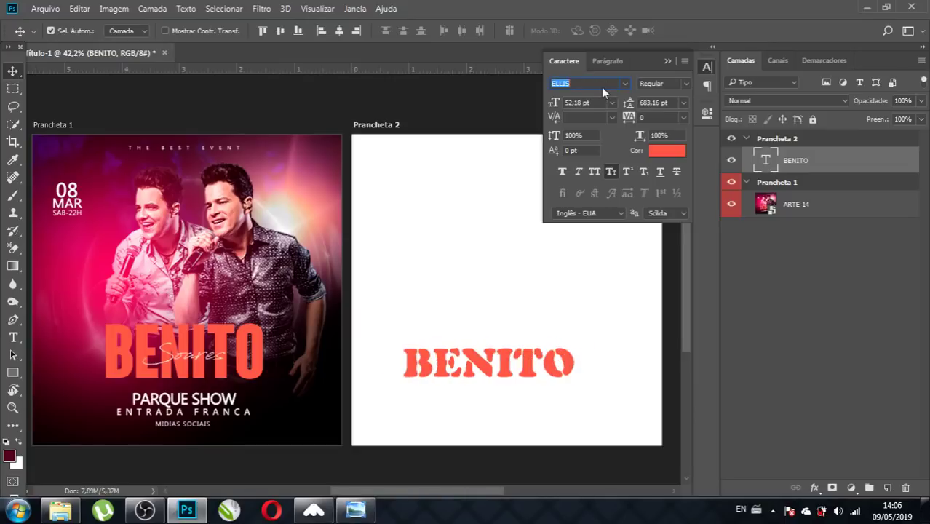
key(Down)
key(Down)
key(Down)
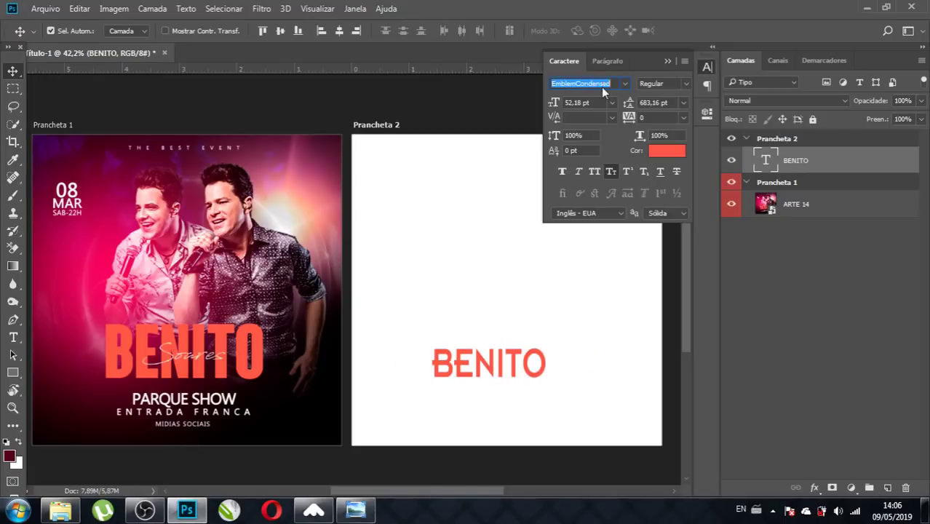
key(Down)
key(Down)
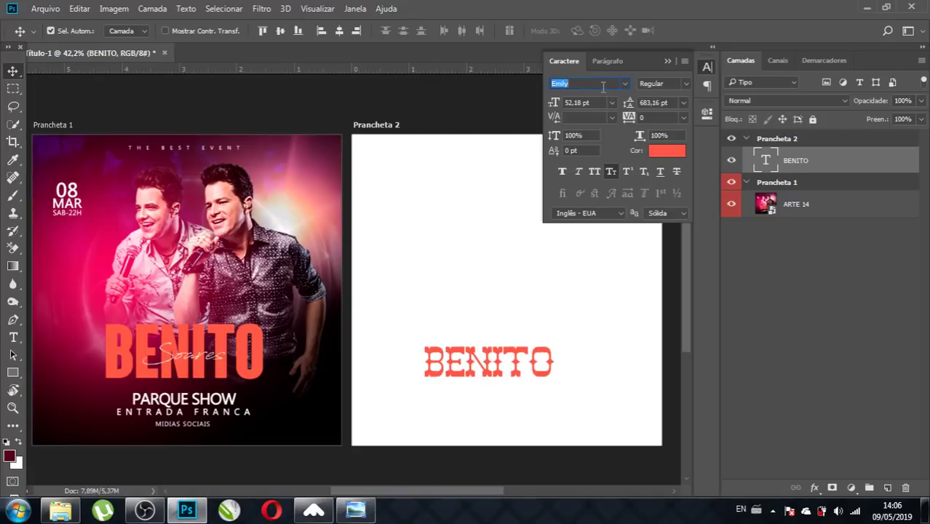
key(Down)
key(Down)
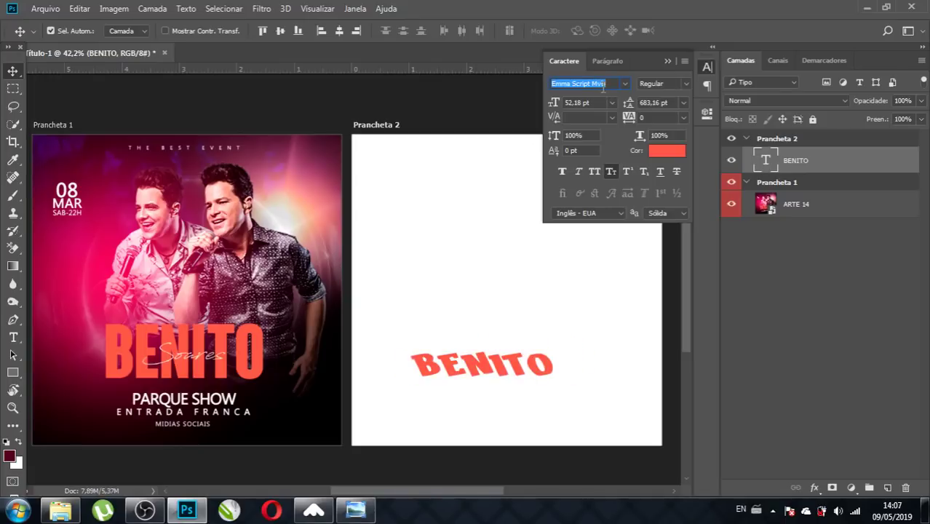
key(Down)
key(Down)
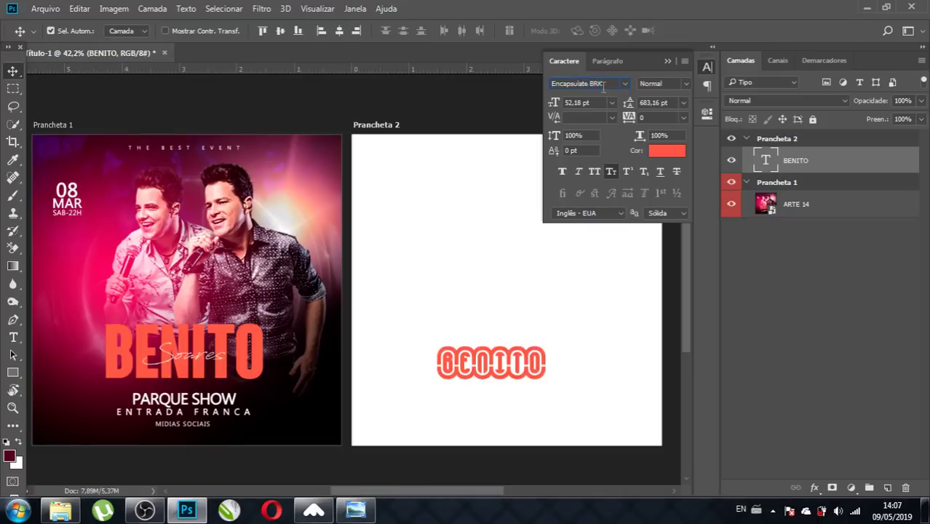
key(Down)
key(Down)
key(Down)
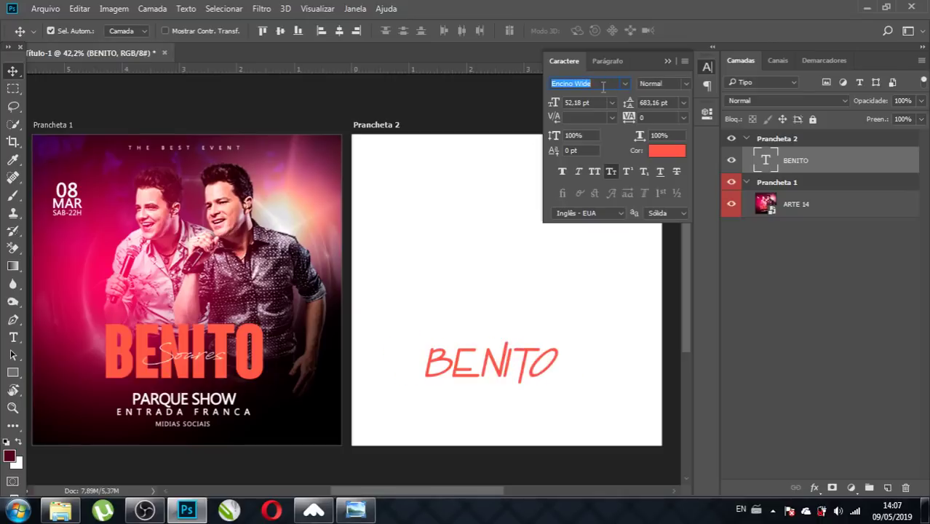
key(Down)
key(Down)
key(Down)
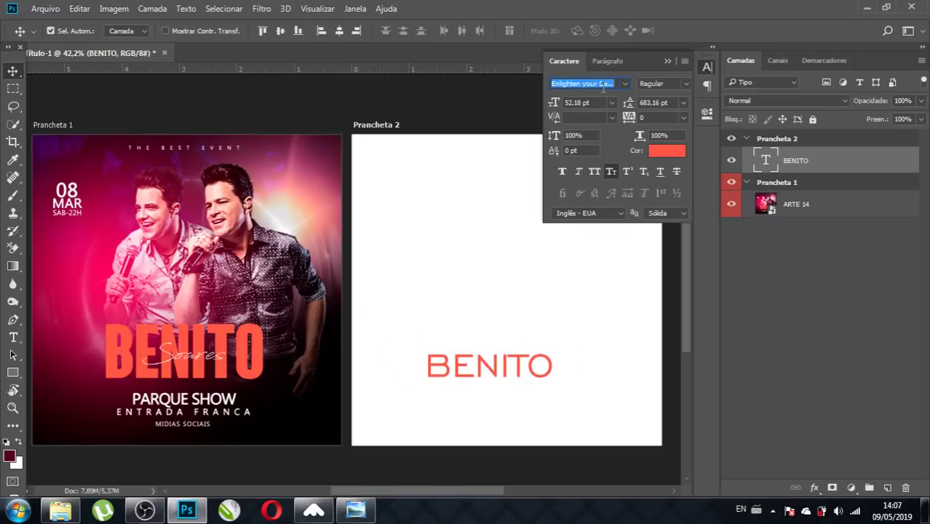
key(Down)
key(Down)
key(Down)
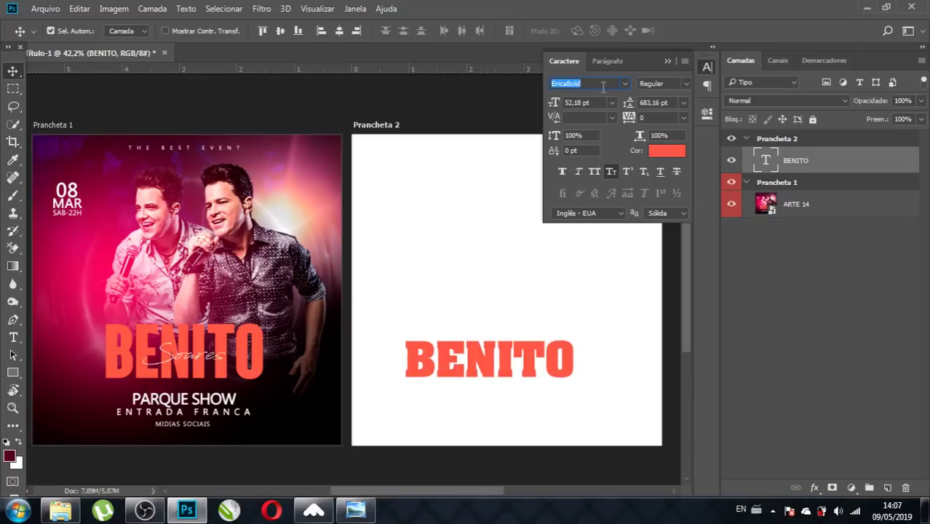
key(Return)
click(668, 60)
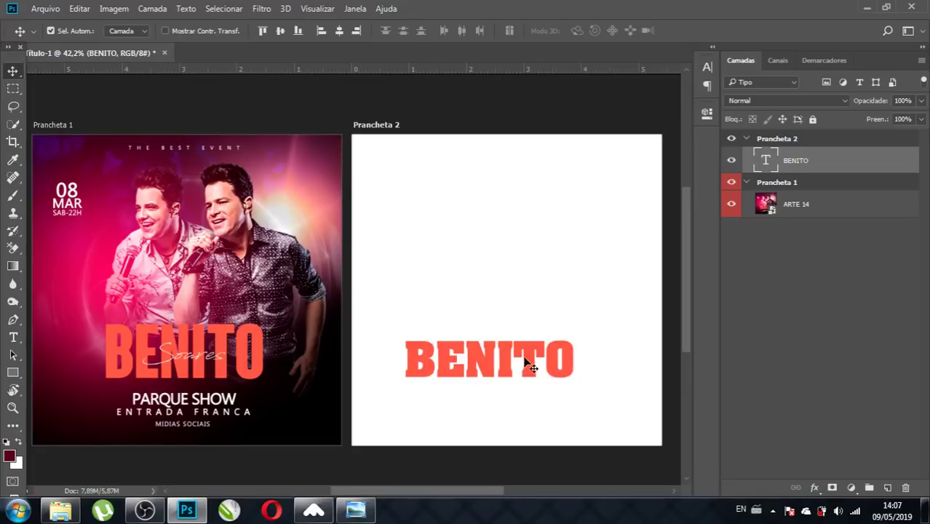
- Centre BENITO and add guides at the top and bottom of the flyer's BENITO title
drag(526, 360, 543, 343)
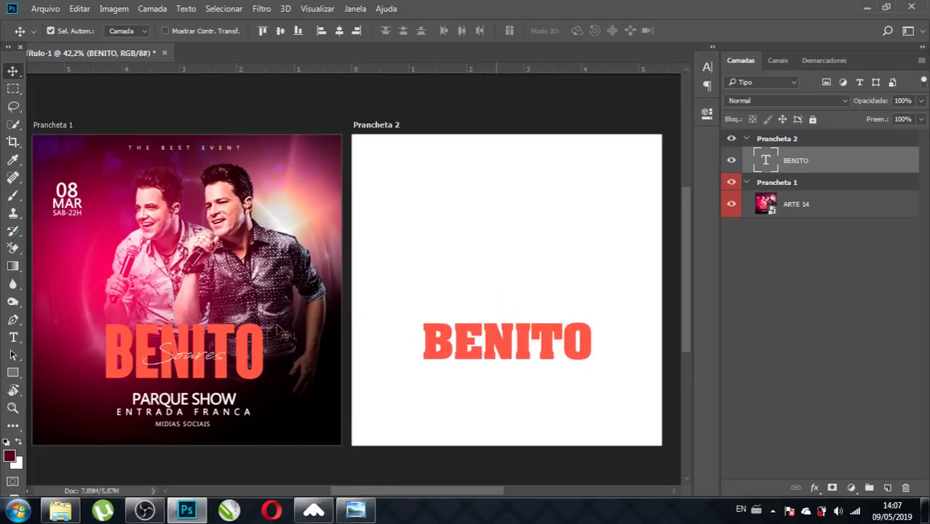
mouse_move(182, 69)
mouse_down()
mouse_move(198, 314)
mouse_move(216, 323)
mouse_up()
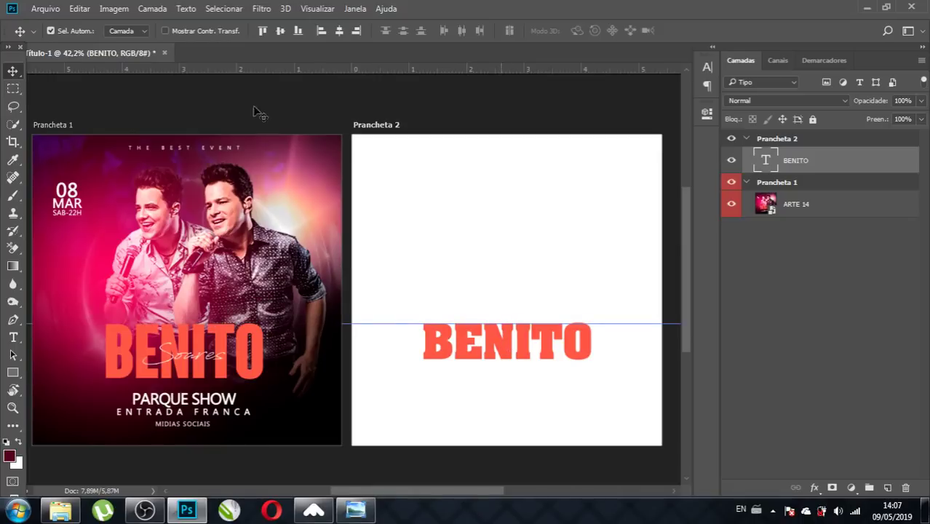
drag(244, 73, 240, 378)
- Stretch the Prancheta 2 BENITO to 104% width and 141,97% height between the guides
click(452, 357)
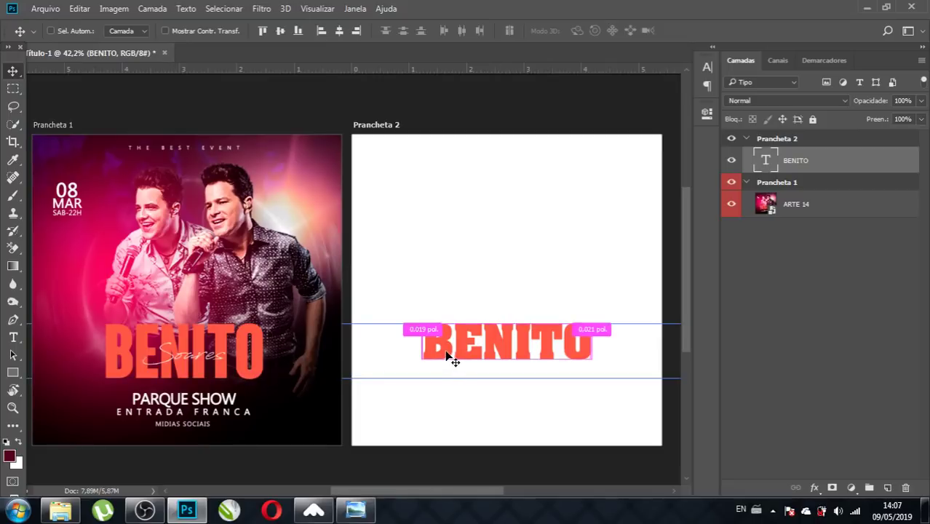
key(ctrl+t)
drag(509, 378, 508, 393)
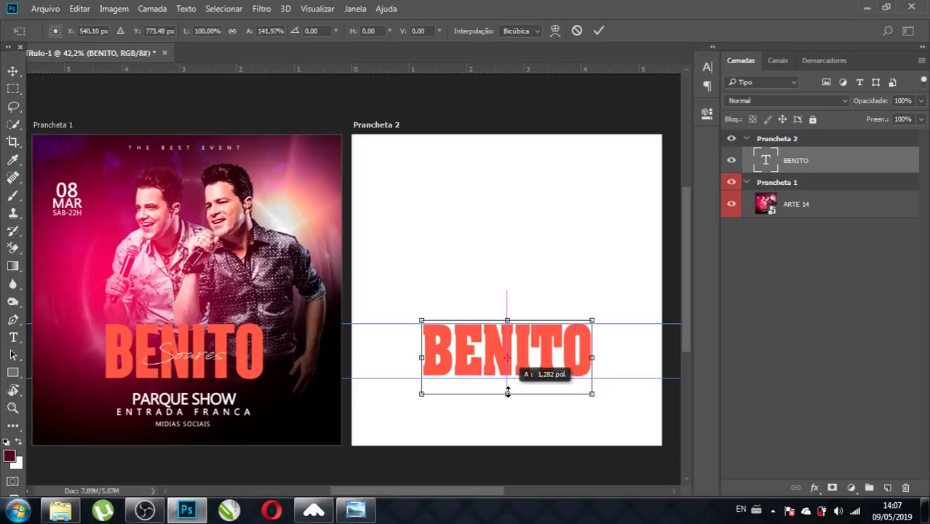
drag(591, 357, 598, 357)
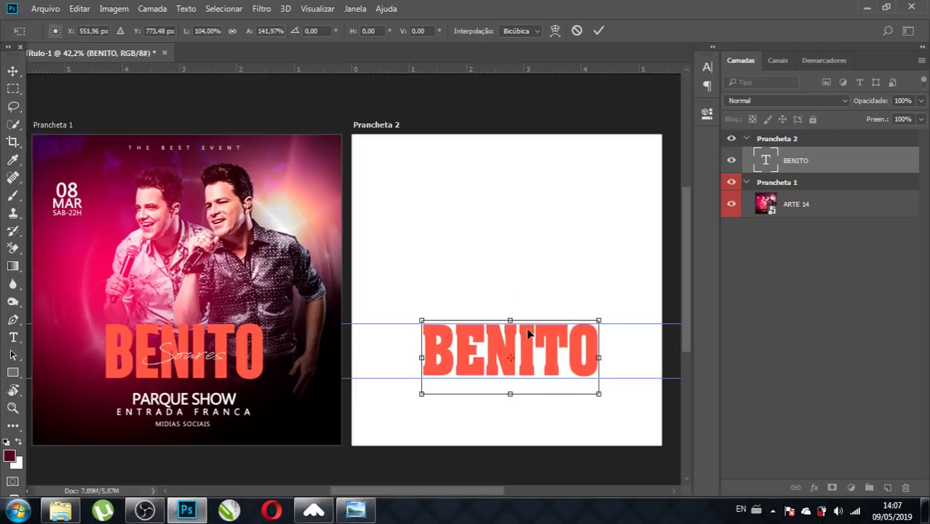
key(Return)
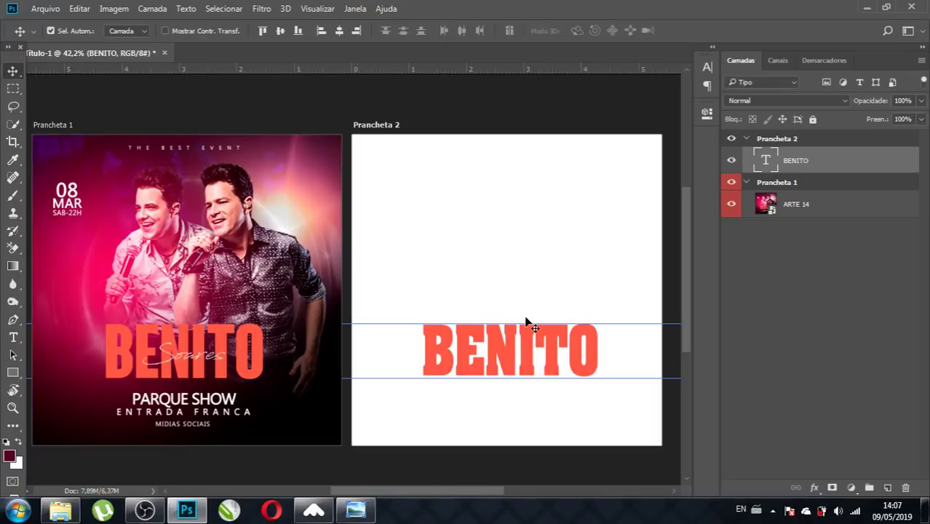
- Hide the BENITO text layer and drag both horizontal guides off Prancheta 2 into the ruler
click(732, 160)
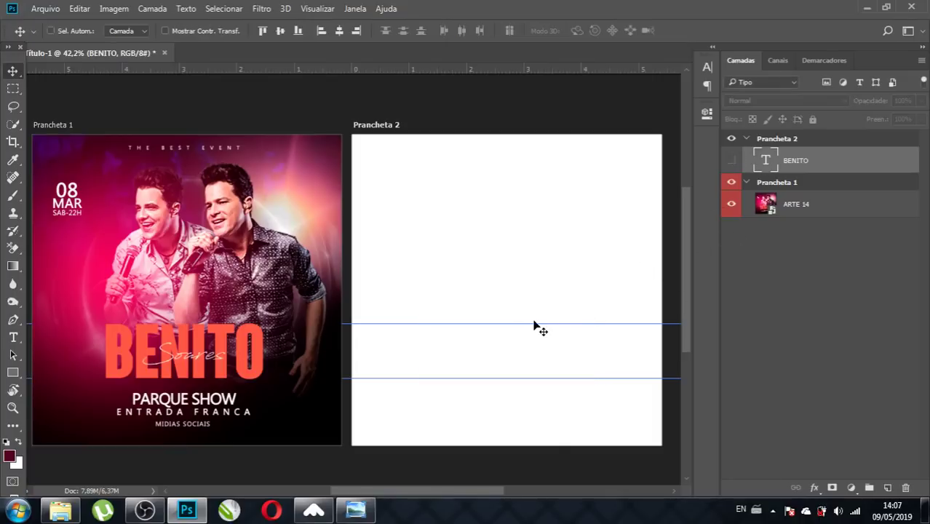
key(ctrl+semicolon)
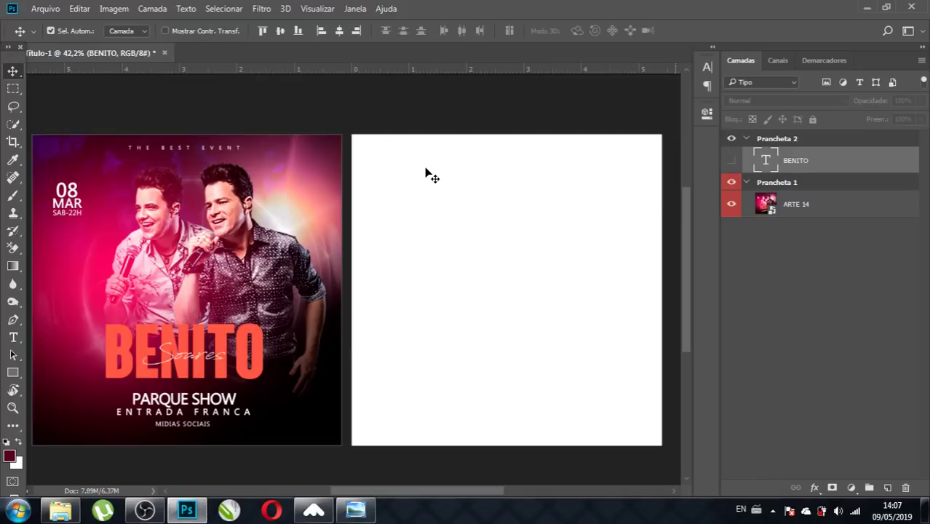
key(ctrl+semicolon)
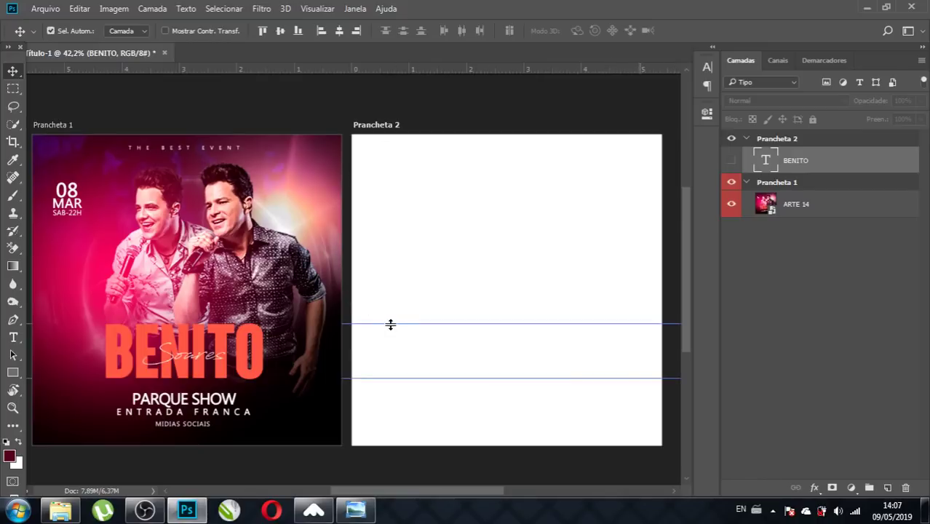
mouse_move(391, 325)
mouse_down()
mouse_move(390, 104)
mouse_move(415, 41)
mouse_up()
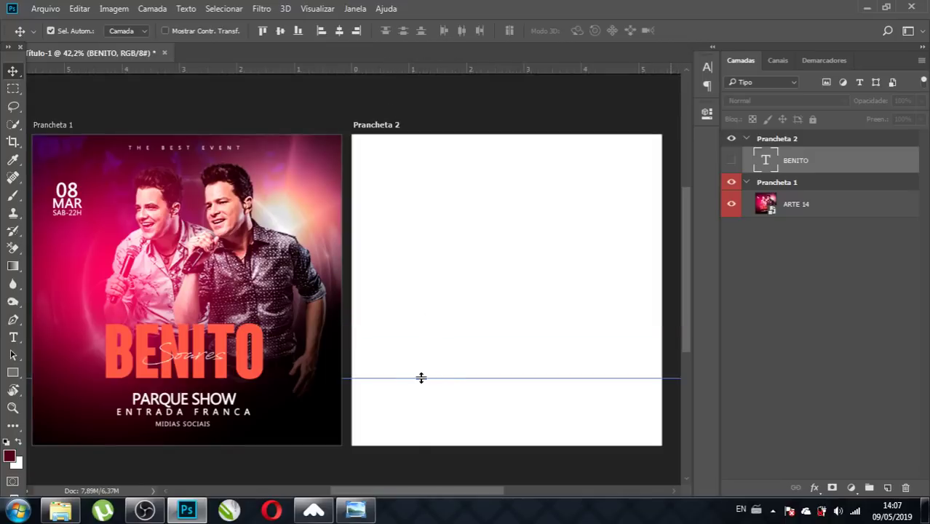
drag(421, 378, 418, 59)
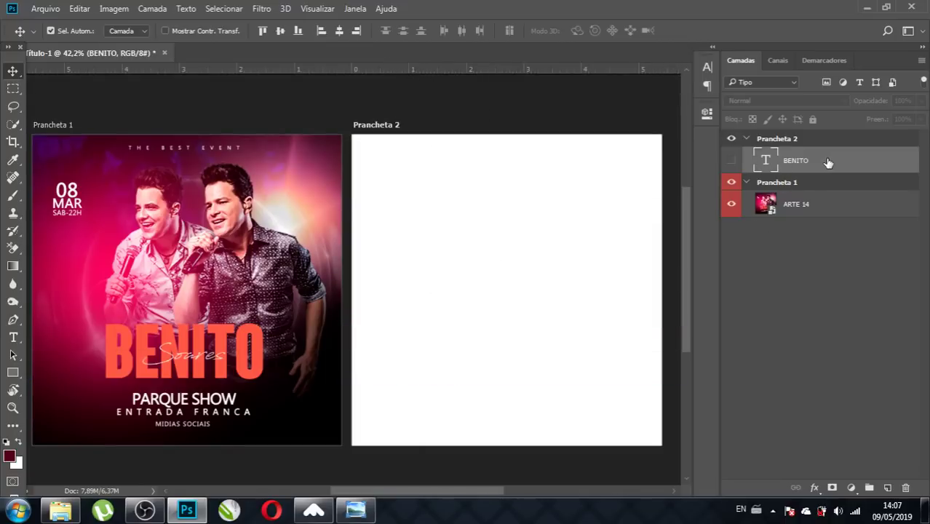
- Create an empty layer, Camada 1, and move it below the BENITO text layer
key(ctrl+shift+n)
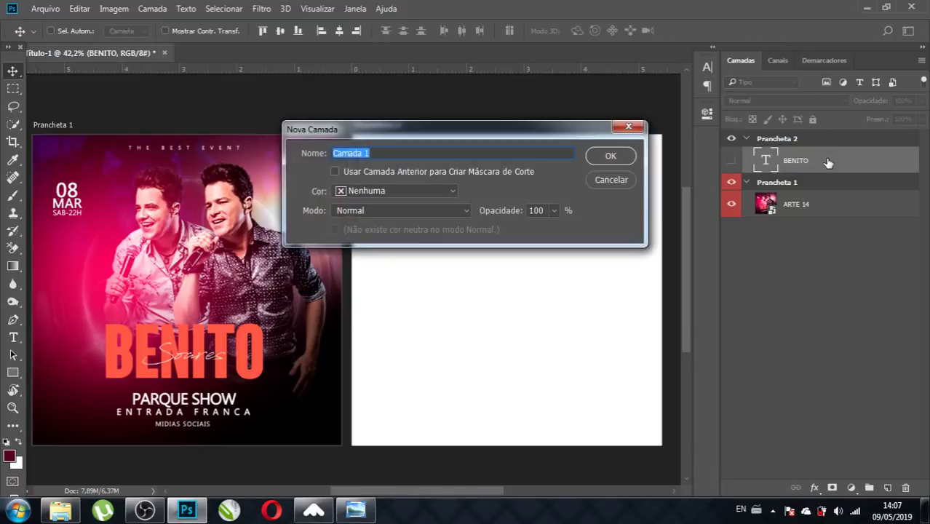
key(Return)
drag(828, 162, 828, 191)
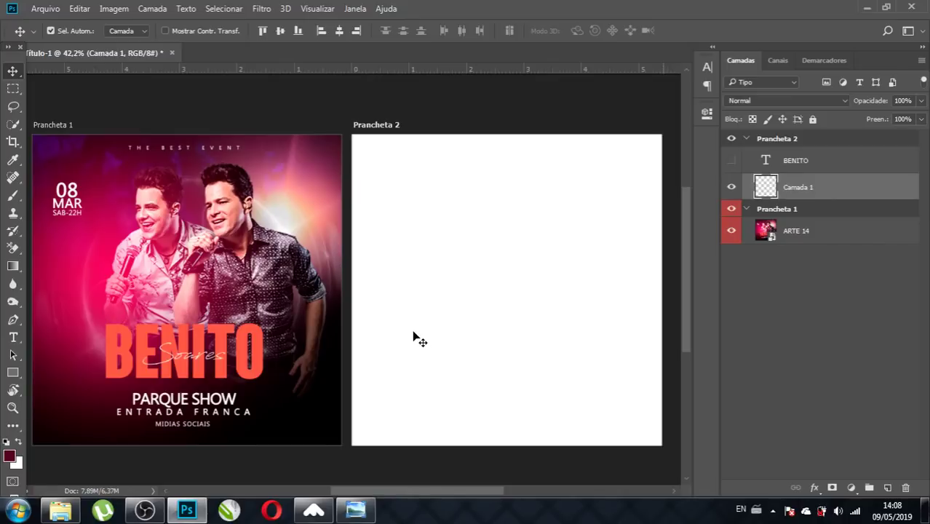
key(b)
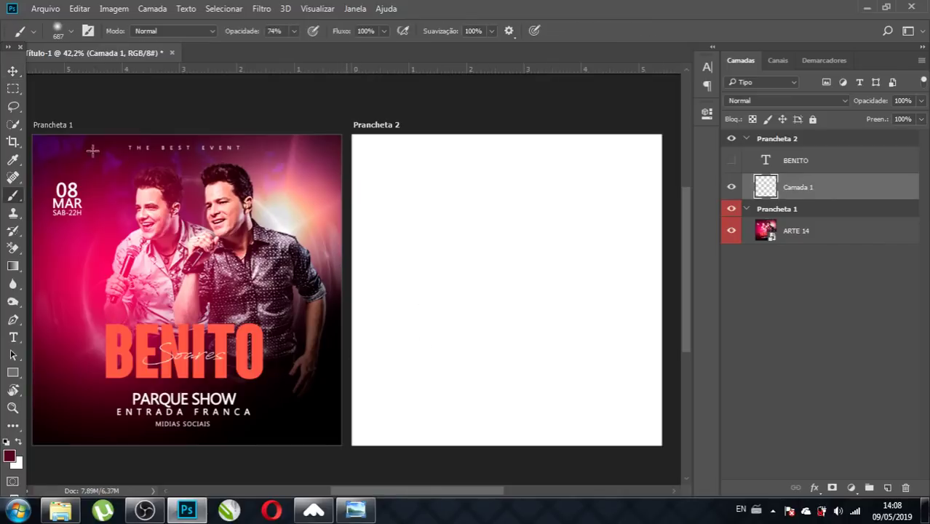
- Add a near-black Cor sólida fill layer, Preenchimento de Cor 1, to Prancheta 2
click(851, 488)
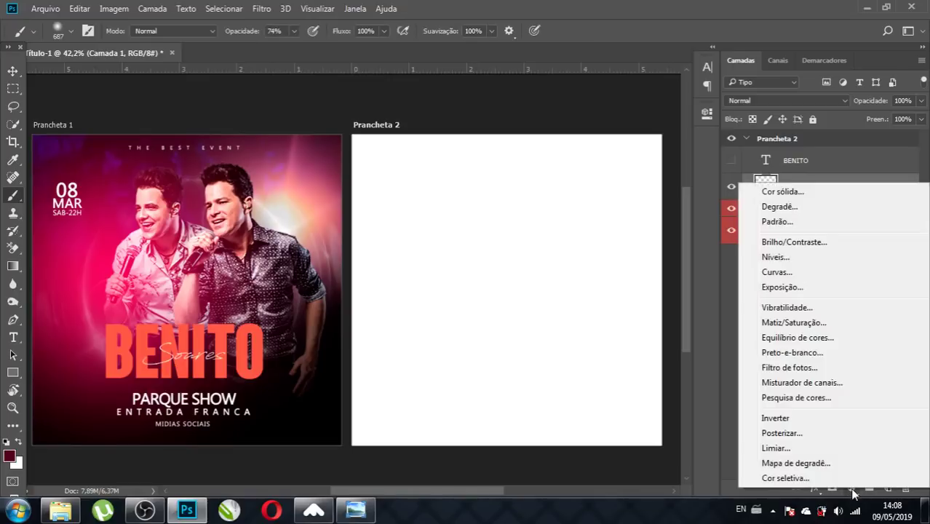
click(783, 193)
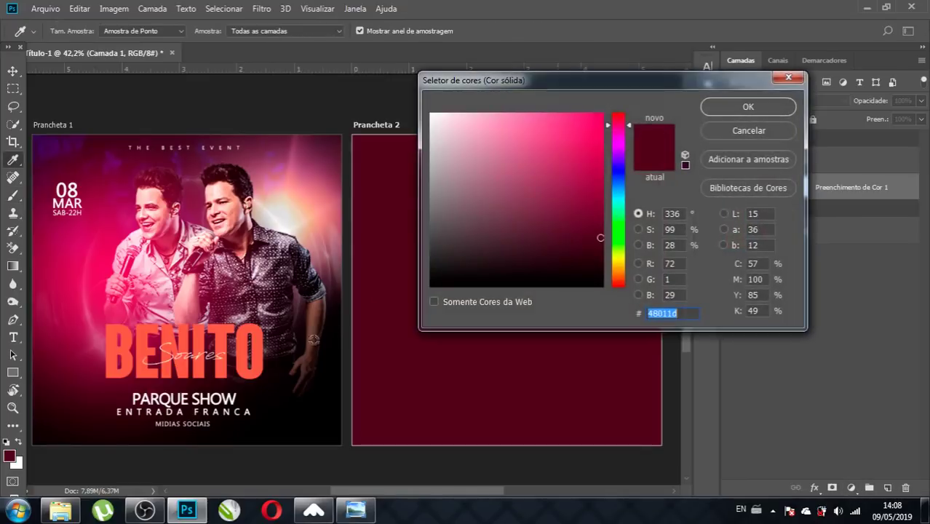
click(285, 422)
click(749, 107)
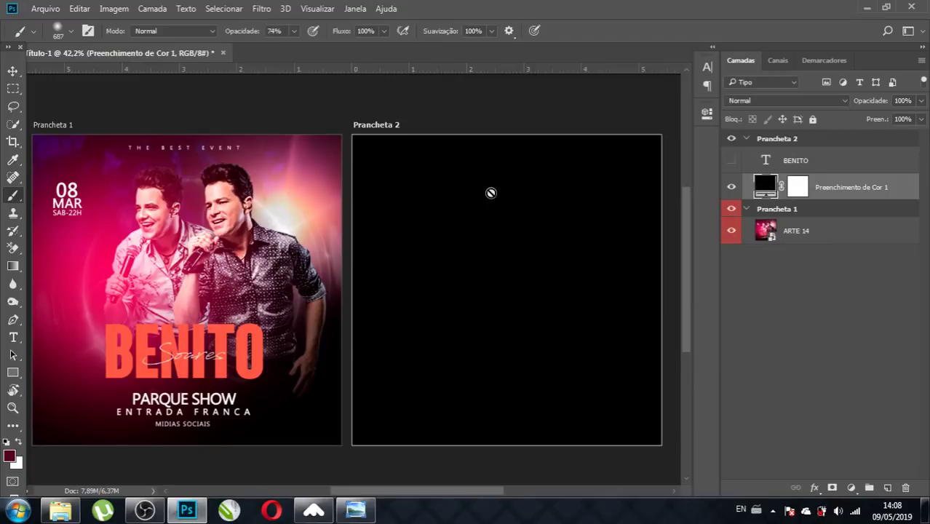
- Add a new empty layer above the near-black fill layer
click(12, 71)
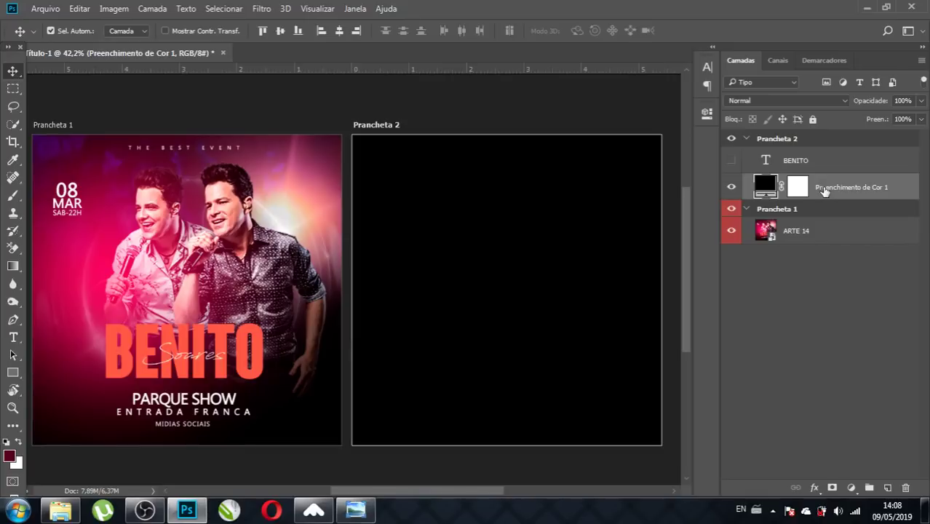
key(ctrl)
key(Return)
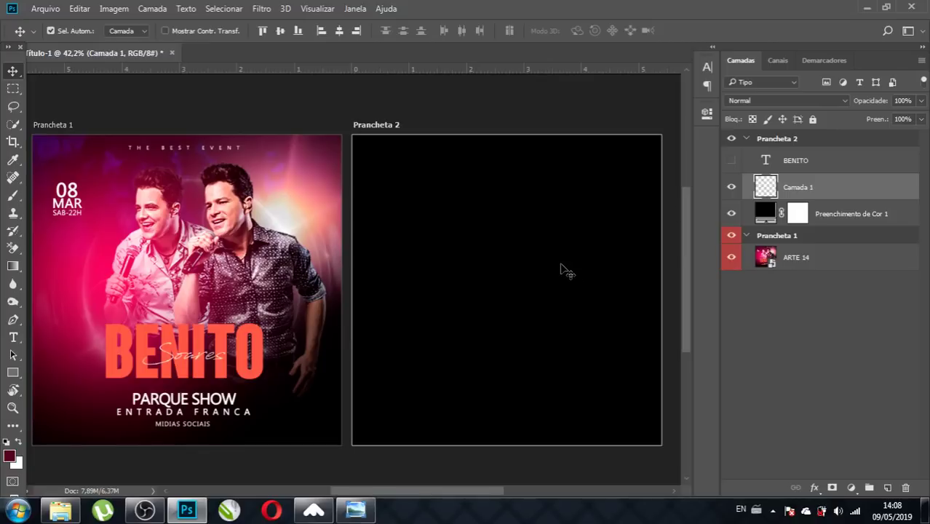
- Sample the poster's pink and paint a large soft glow onto Prancheta 2's black background
key(b)
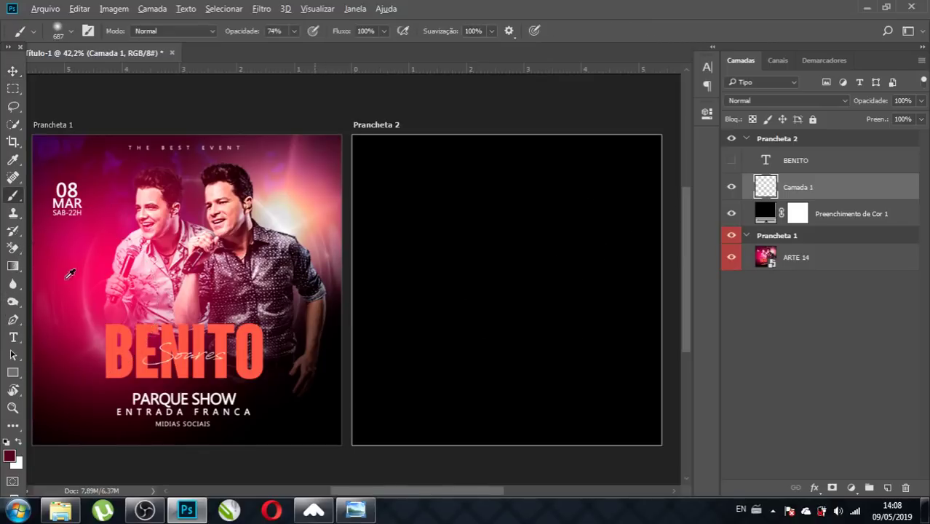
alt+click(96, 280)
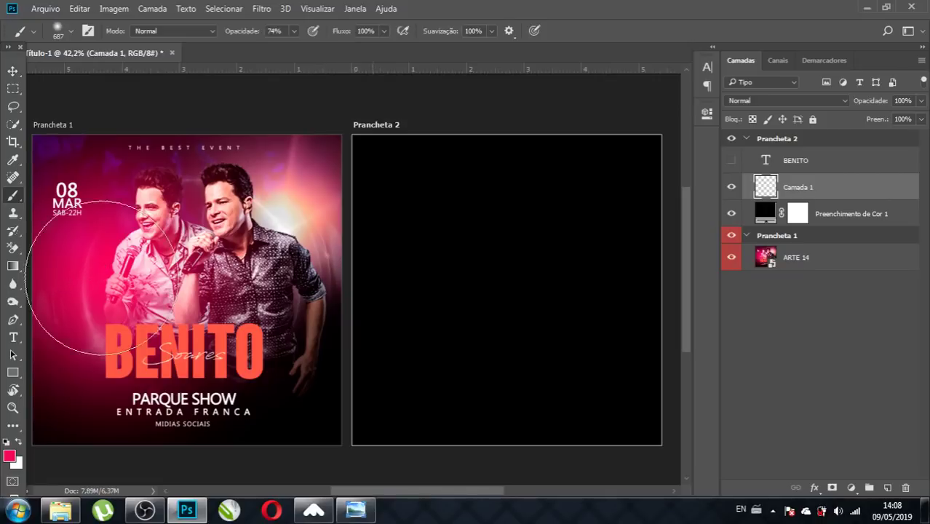
drag(441, 270, 535, 277)
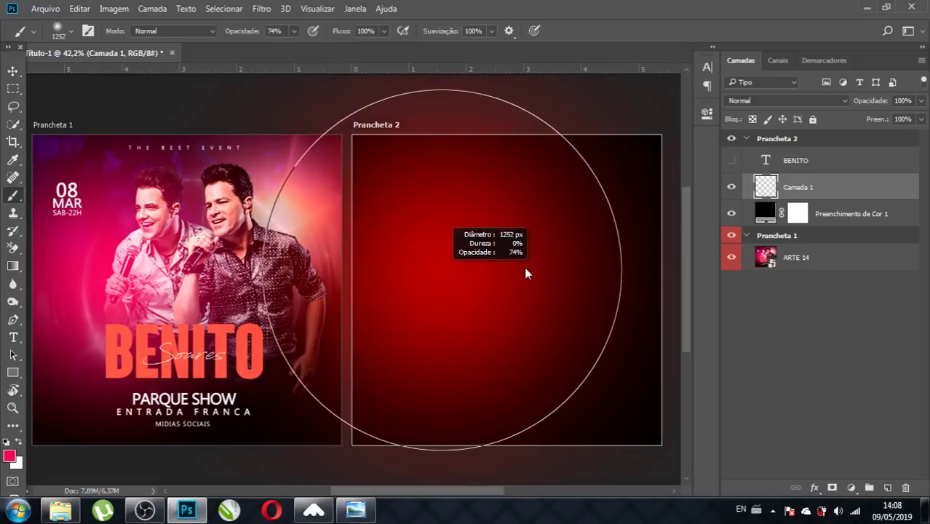
drag(454, 267, 518, 267)
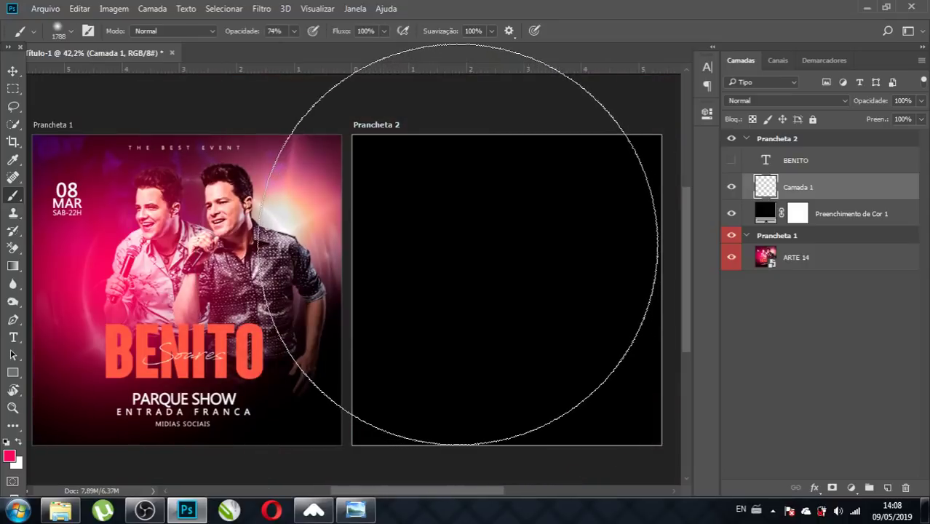
click(460, 244)
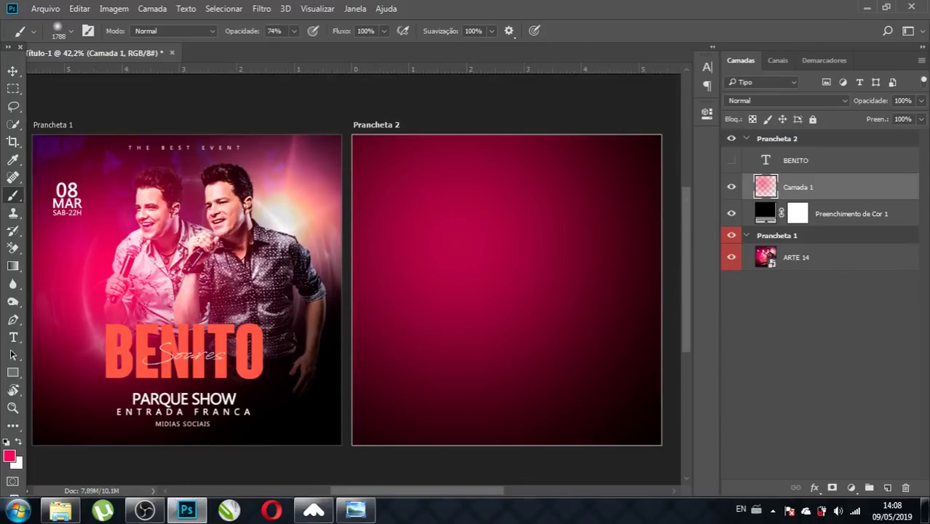
alt+right_click(490, 301)
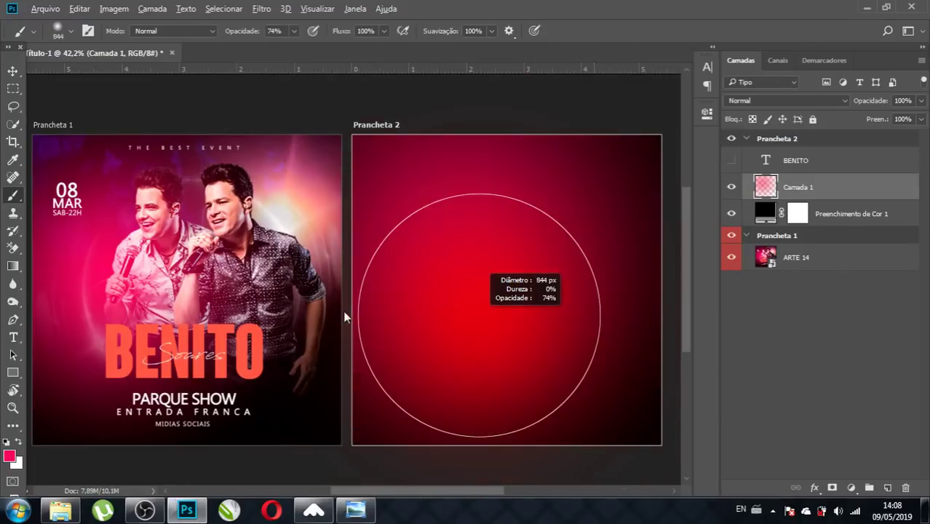
click(763, 215)
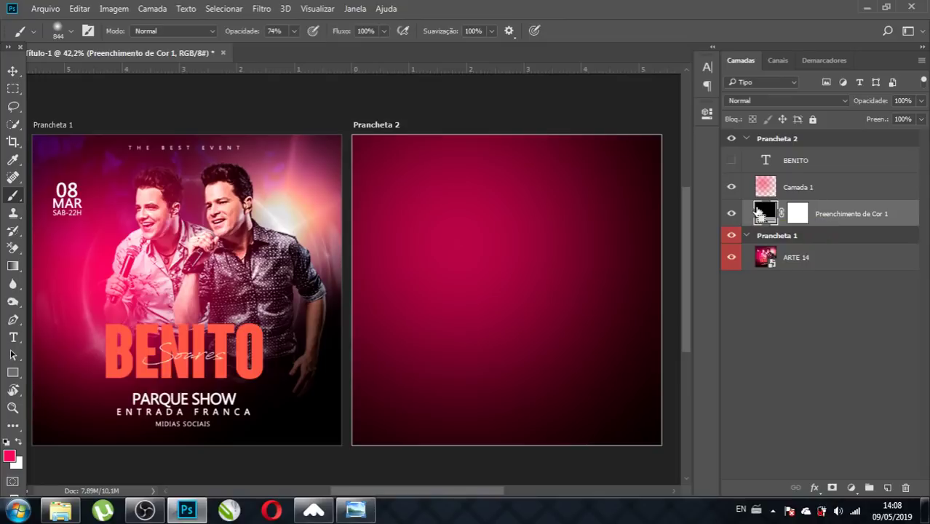
- Add layer Camada 2 above the fill and sample a dark purple from the poster's corner
key(ctrl+shift+n)
key(Return)
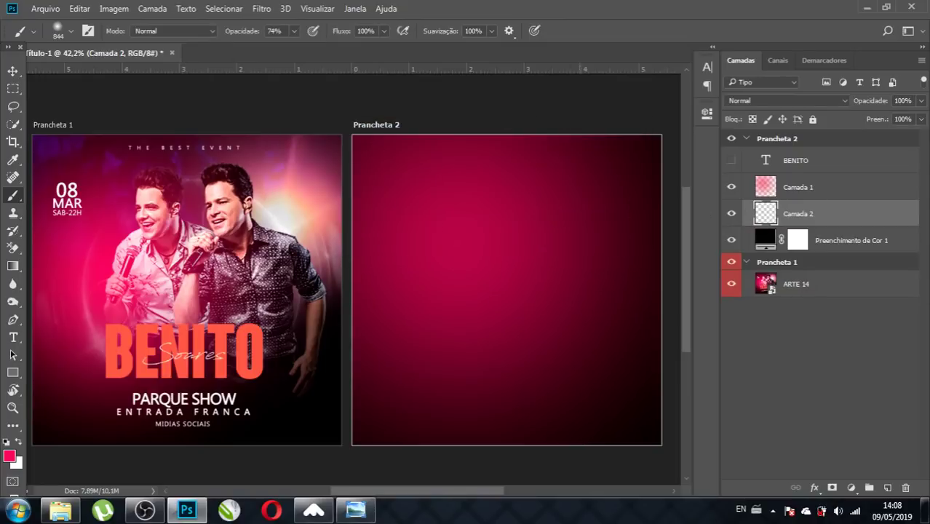
alt+click(49, 139)
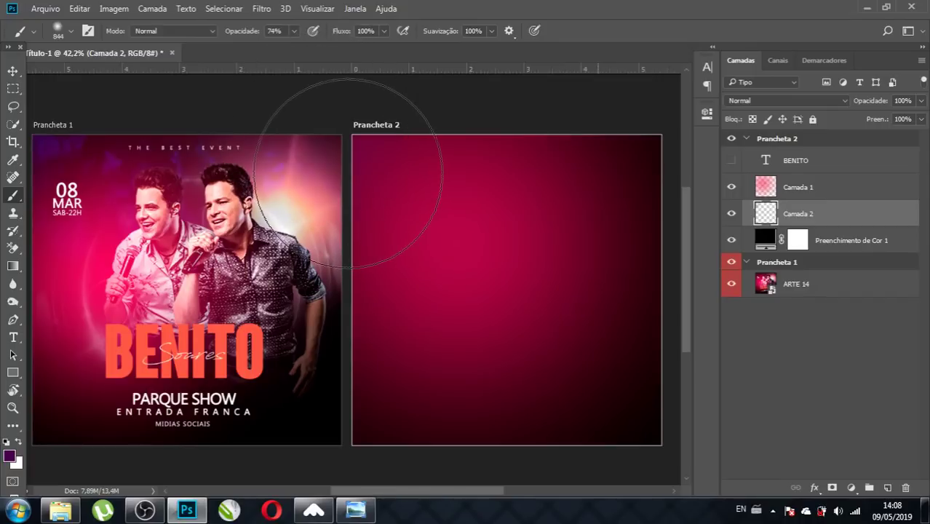
drag(405, 174, 346, 176)
click(294, 31)
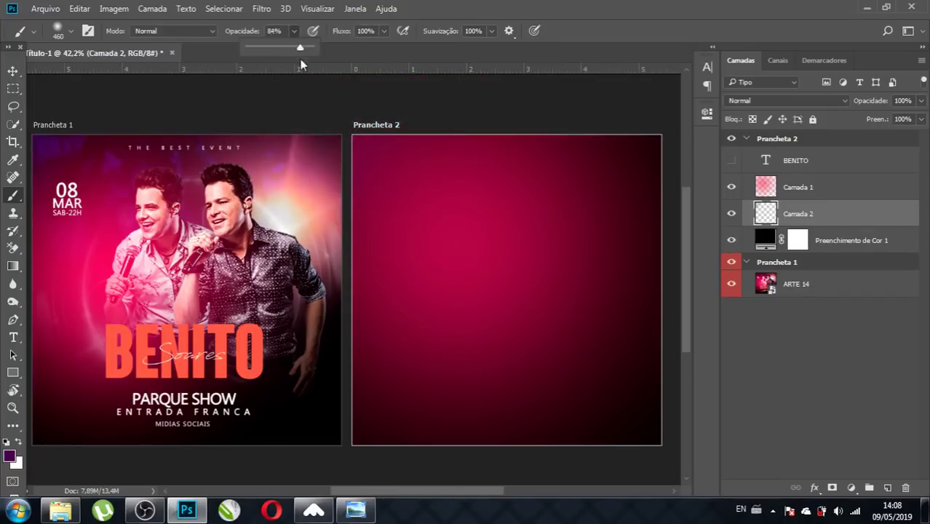
click(302, 64)
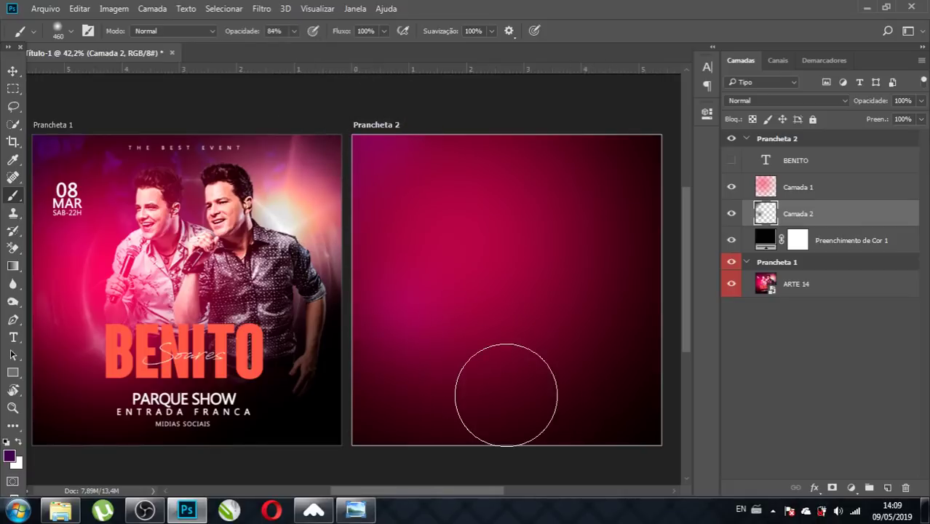
click(506, 395)
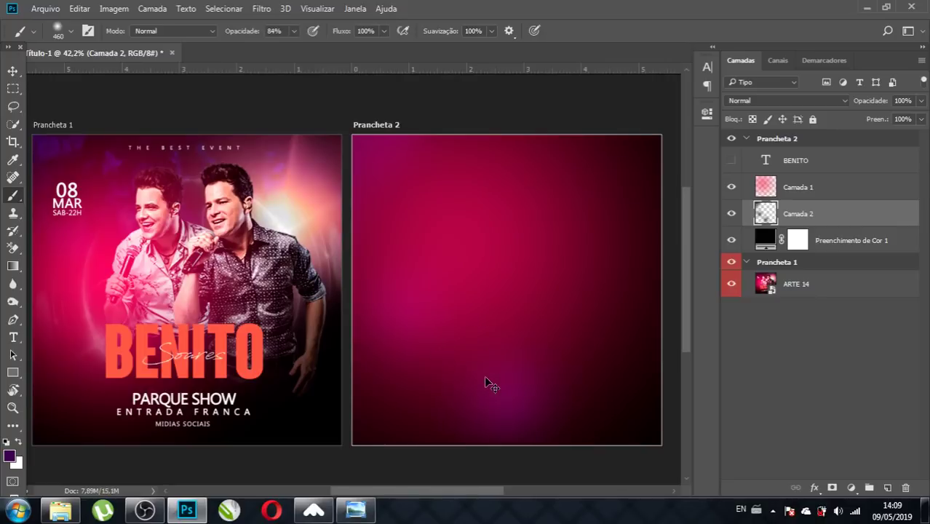
key(ctrl+z)
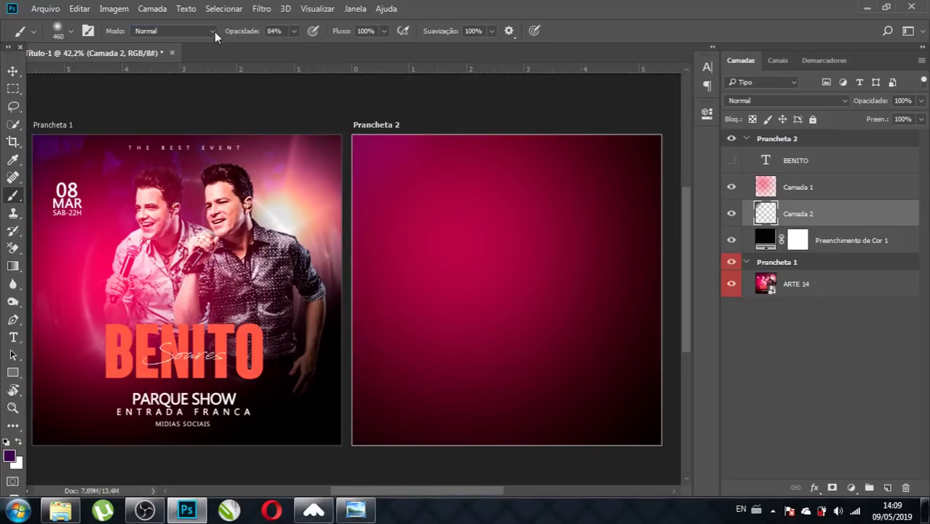
- At 31% brush opacity, paint a soft glow across the artboard and darken its top-right corner
click(215, 31)
click(145, 46)
drag(294, 30, 293, 47)
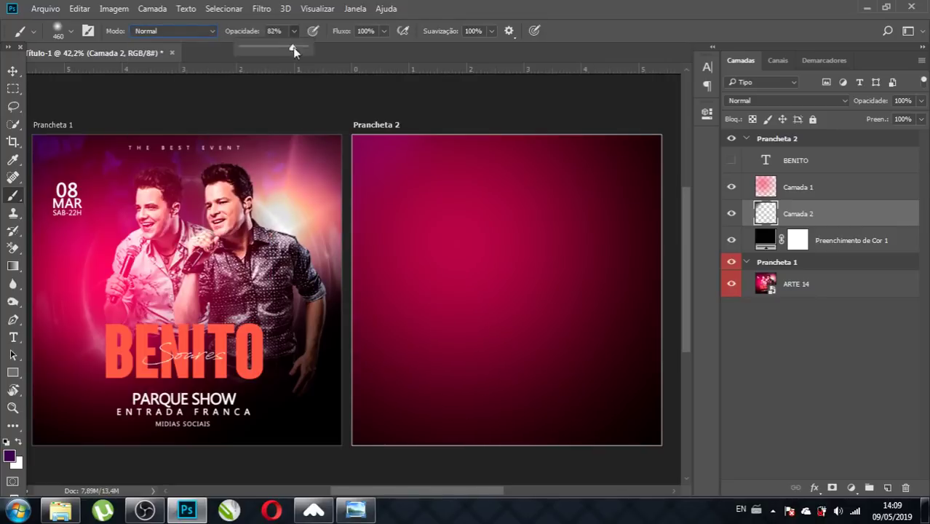
drag(273, 82, 260, 82)
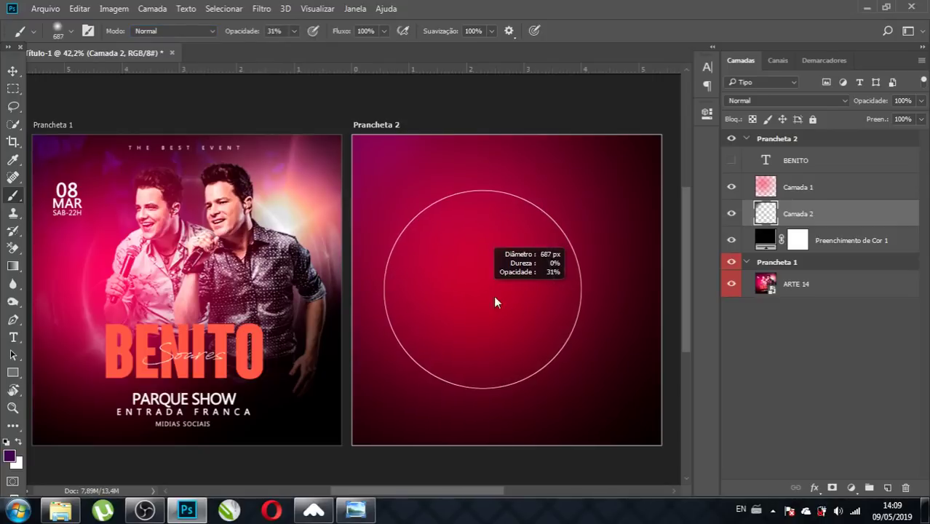
mouse_move(445, 293)
mouse_down()
mouse_move(426, 280)
mouse_move(523, 332)
mouse_up()
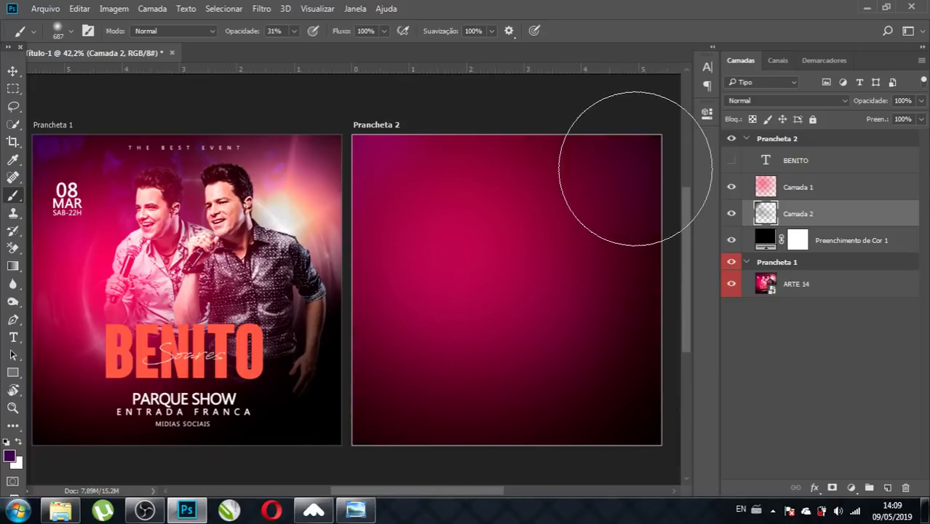
drag(623, 166, 656, 162)
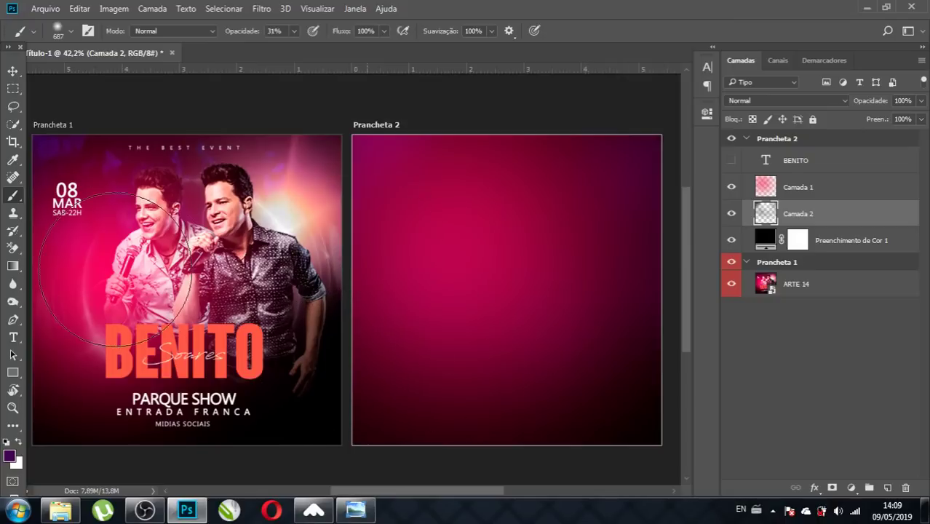
- Make the BENITO title visible again over Prancheta 2's glow background
click(732, 160)
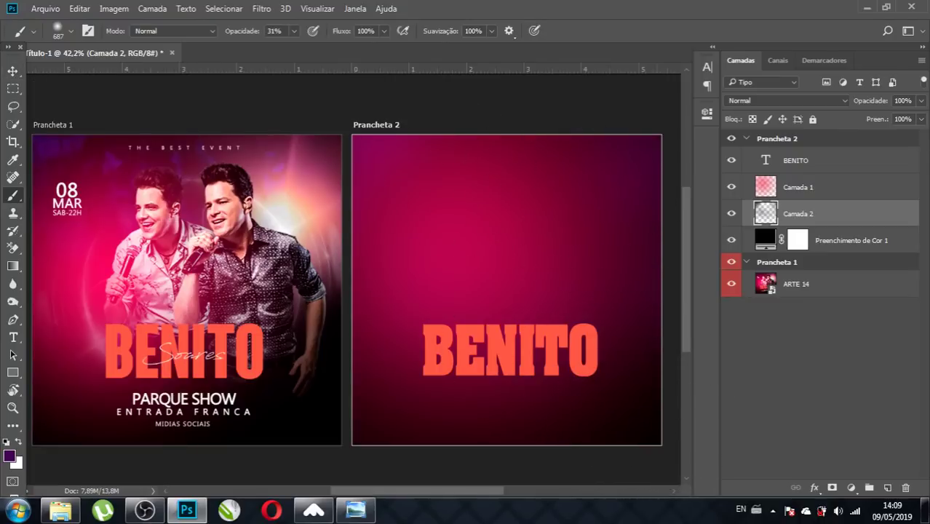
click(13, 70)
click(492, 149)
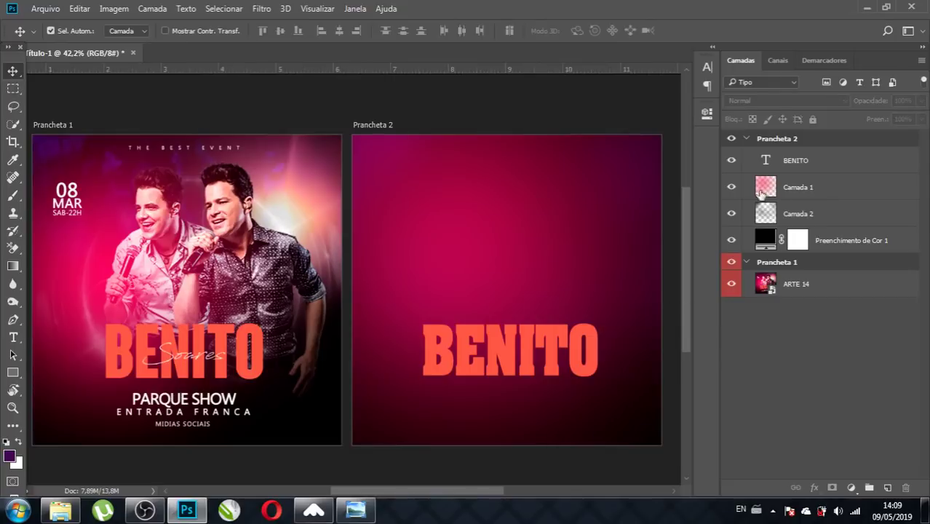
- Give the Prancheta 2 artboard a yellow (Amarelo) label and collapse both artboard groups
click(746, 139)
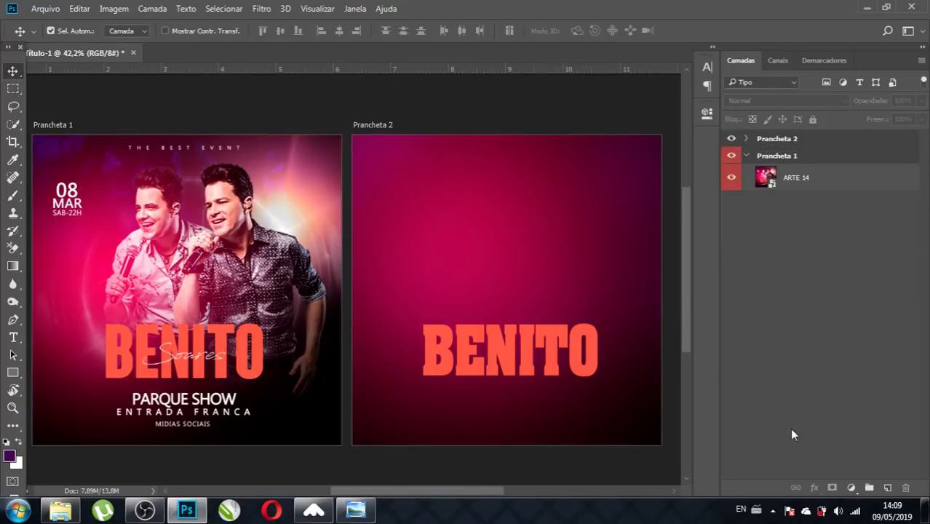
right_click(812, 140)
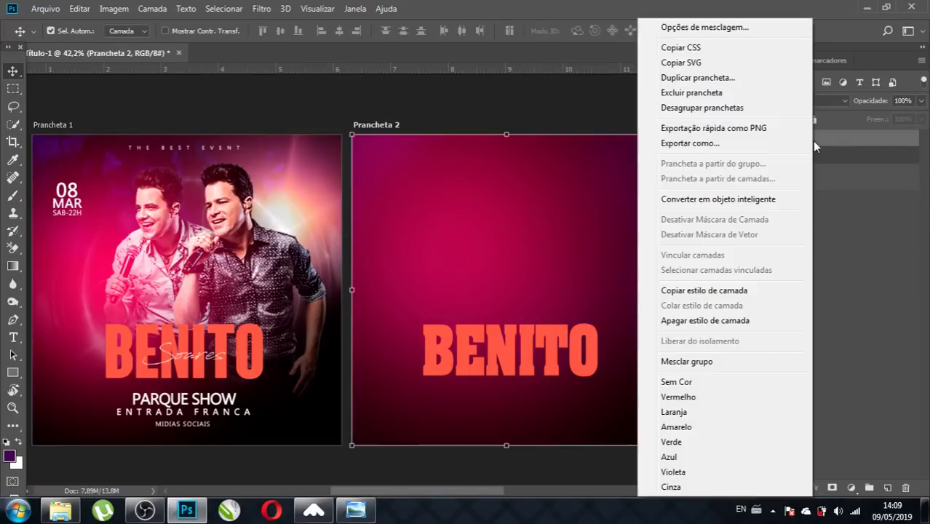
click(696, 428)
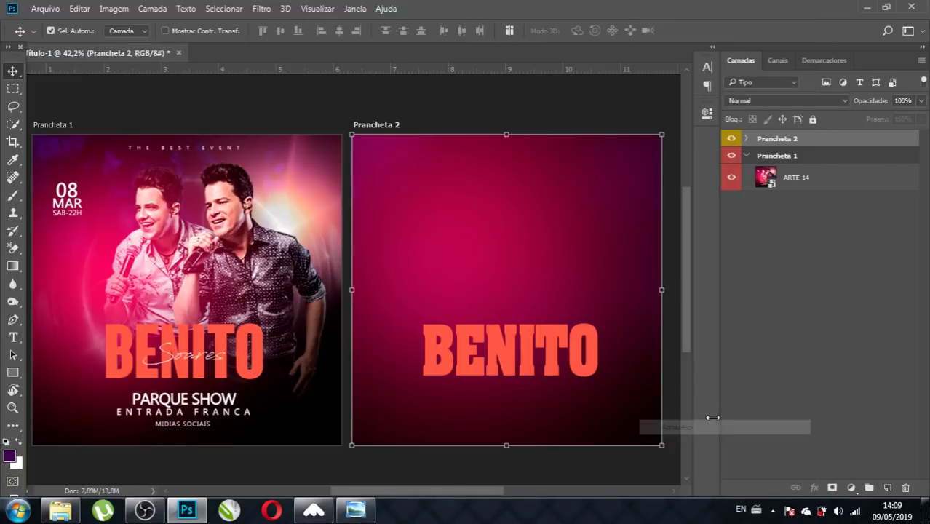
click(745, 139)
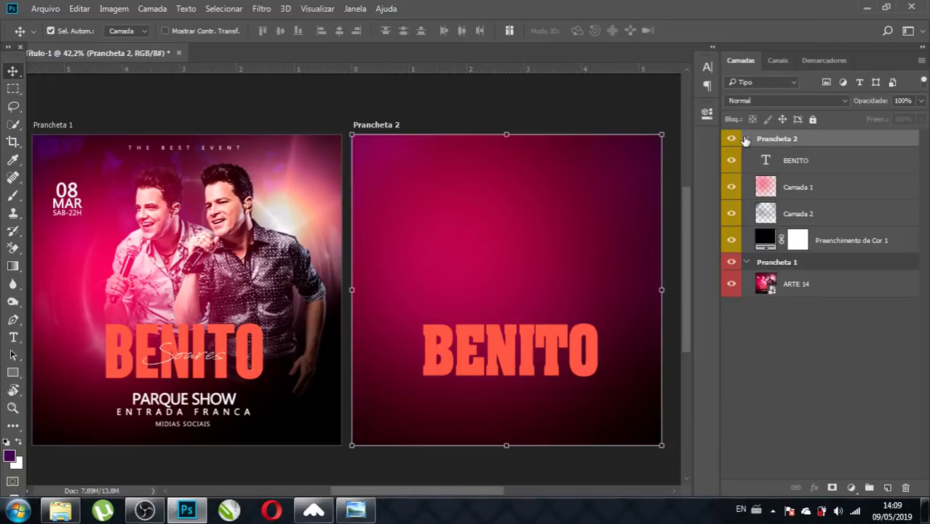
click(746, 139)
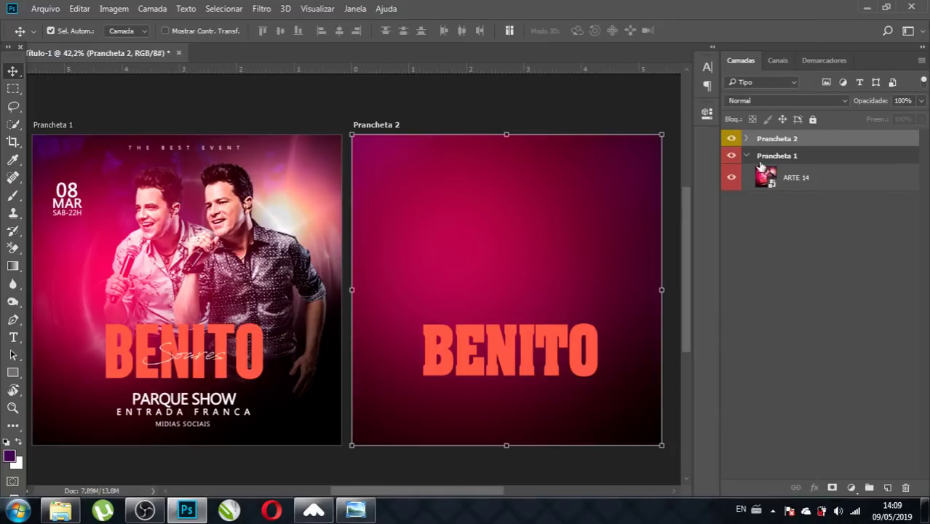
click(745, 155)
click(765, 272)
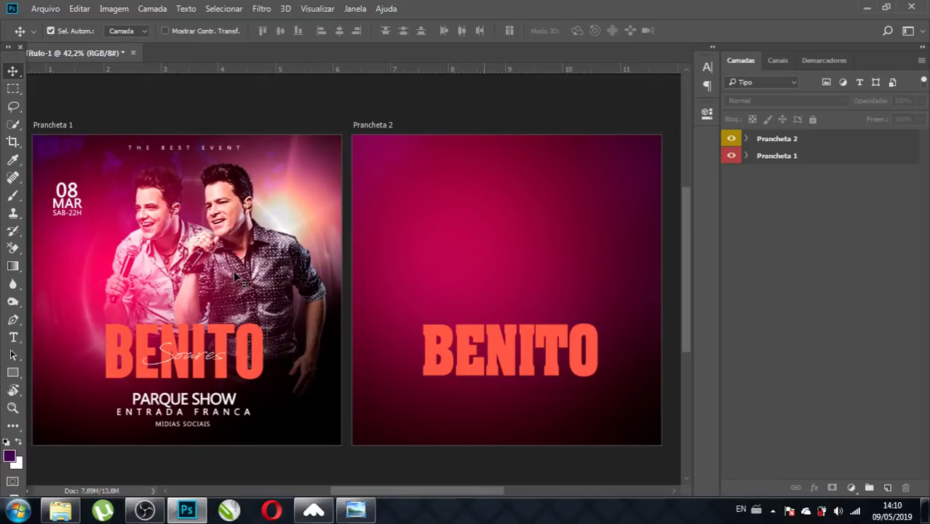
- Close the untitled document without saving and open ARTE 14.psd with its colour unmanaged
click(134, 53)
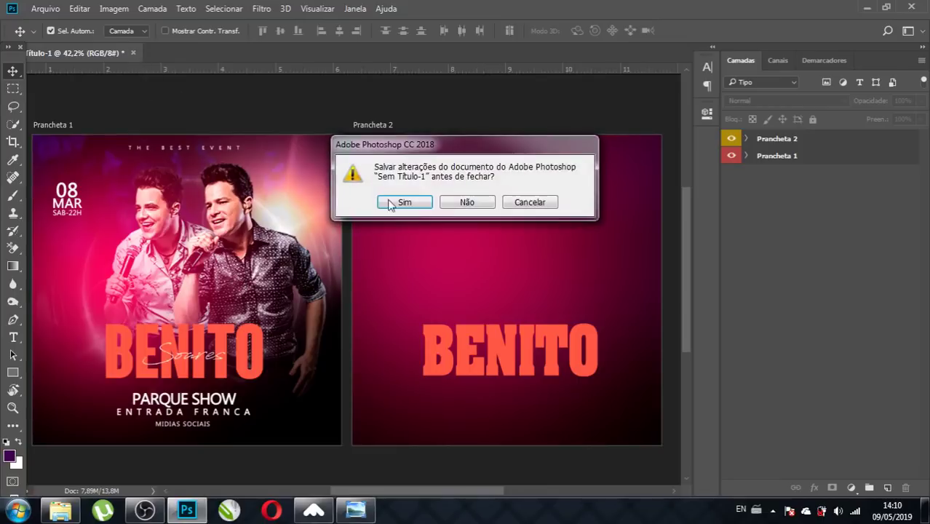
click(459, 204)
click(60, 510)
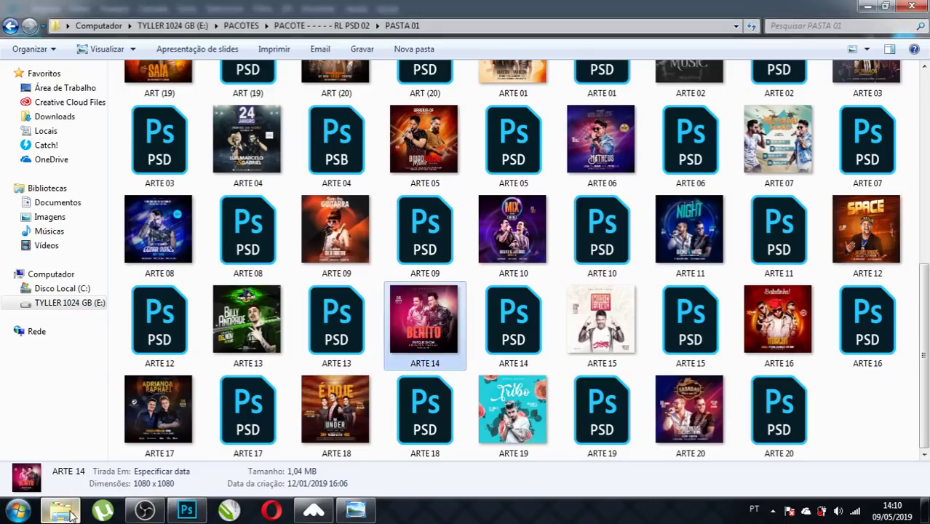
double_click(510, 335)
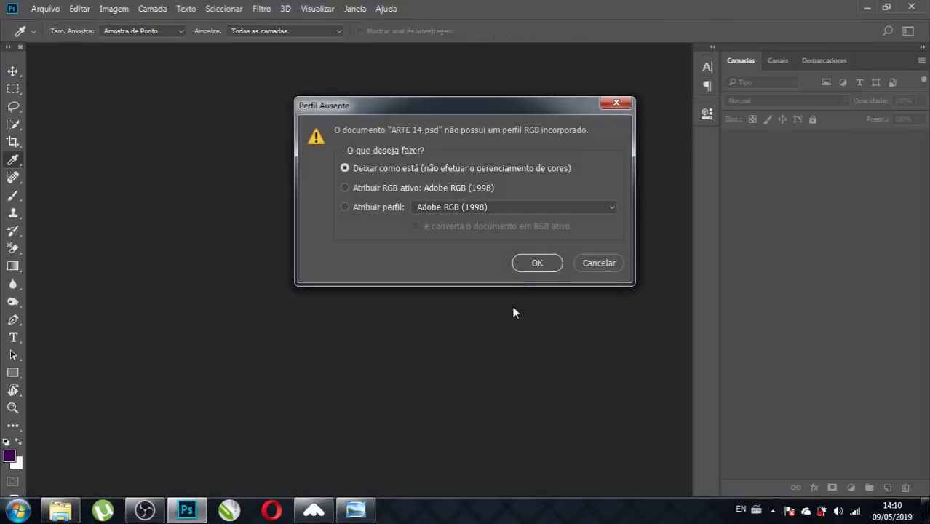
click(522, 261)
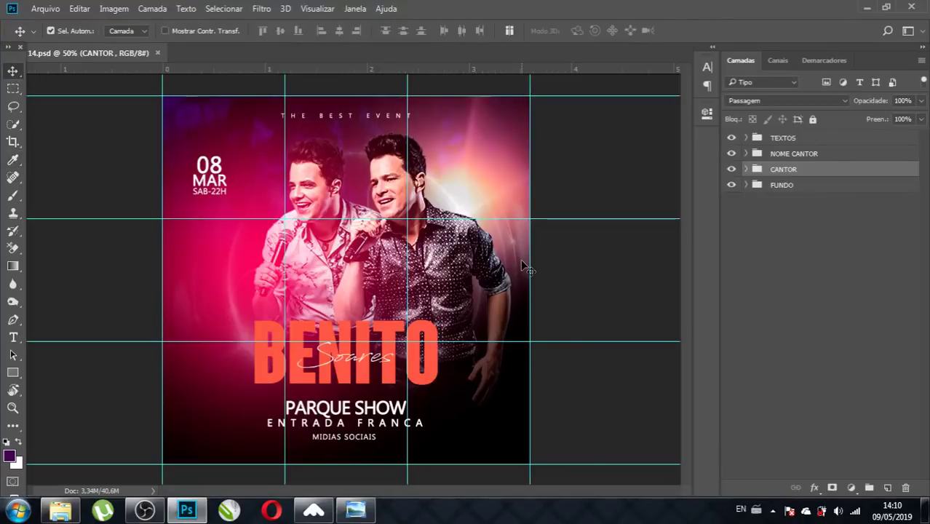
- Hide the guides and group TEXTOS, NOME CANTOR, CANTOR and FUNDO into a group named FLYER
key(ctrl+semicolon)
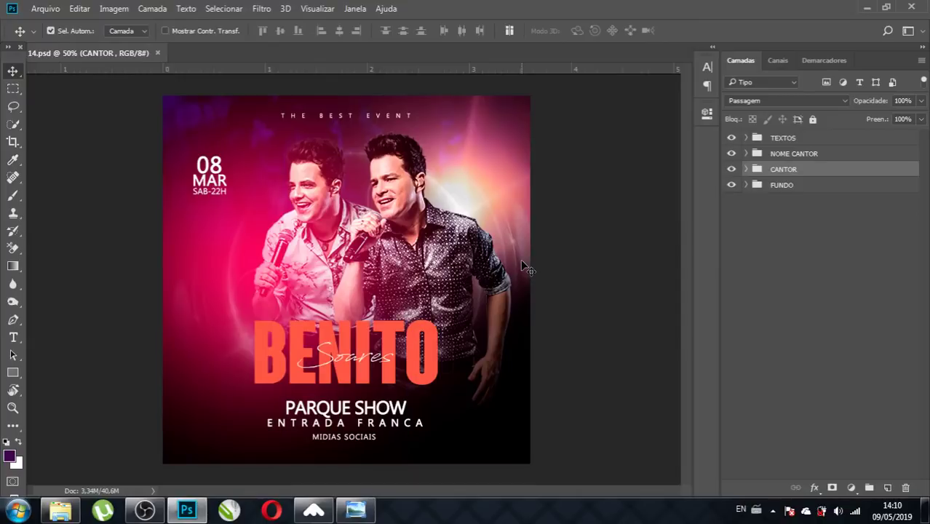
click(799, 142)
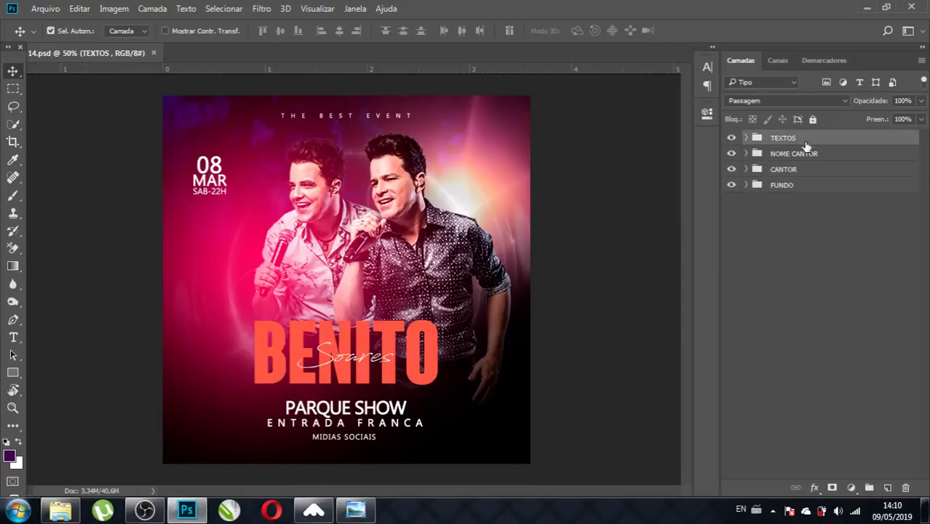
shift+click(829, 183)
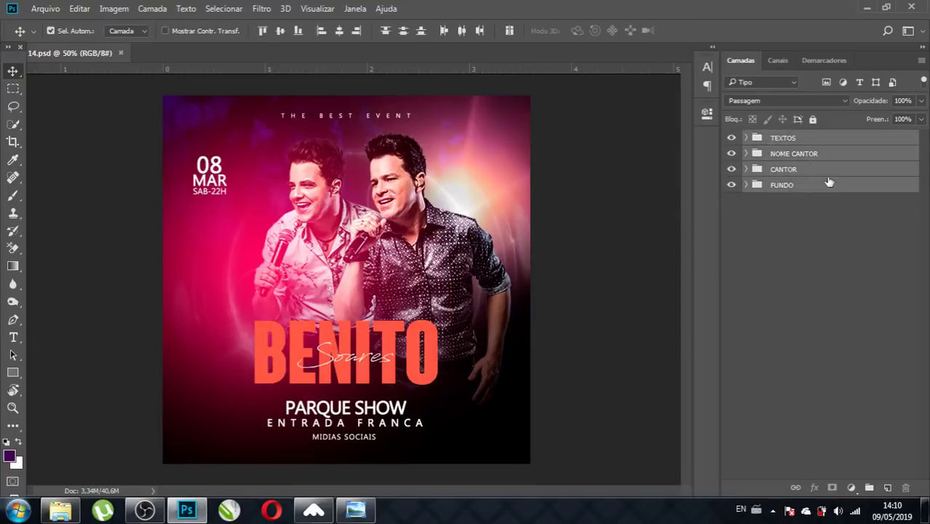
key(ctrl+g)
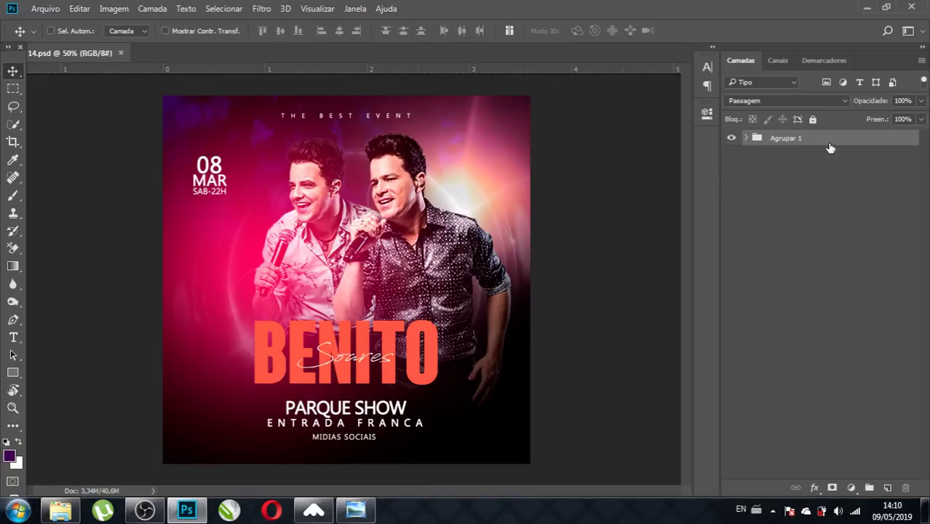
double_click(778, 139)
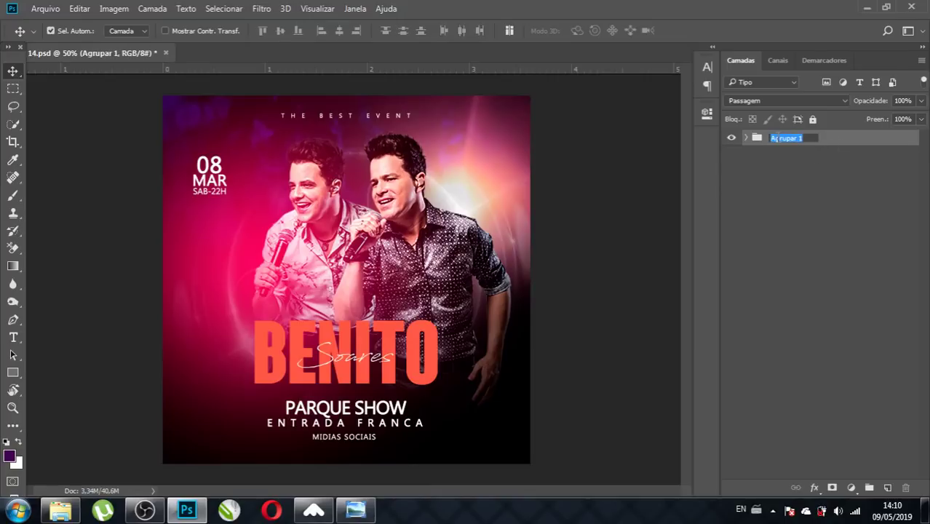
text(FLYER)
key(Return)
- Start a new artboard (Nova prancheta) from the Layers panel options menu
click(922, 60)
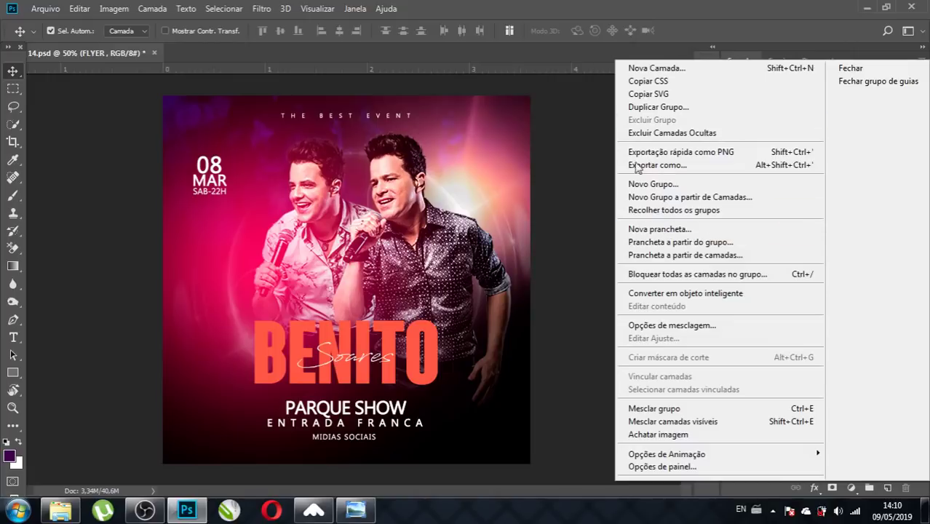
click(569, 227)
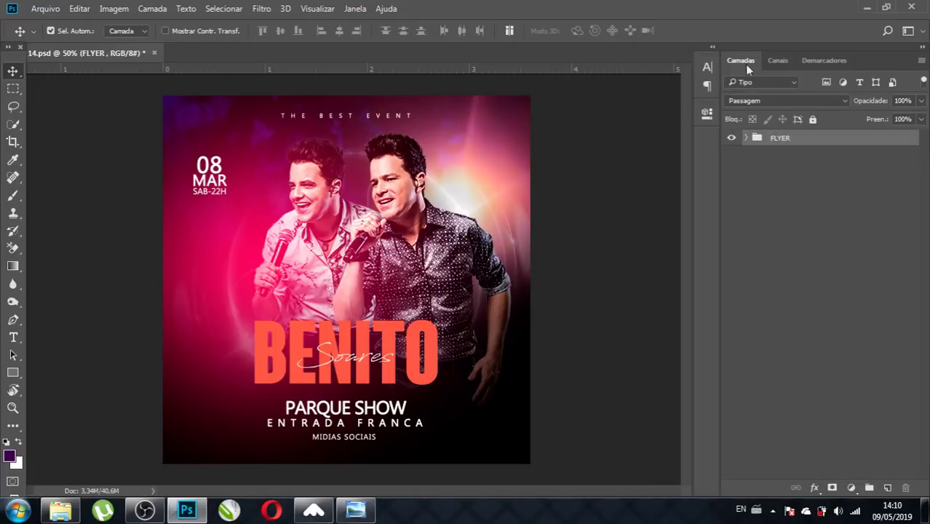
click(922, 61)
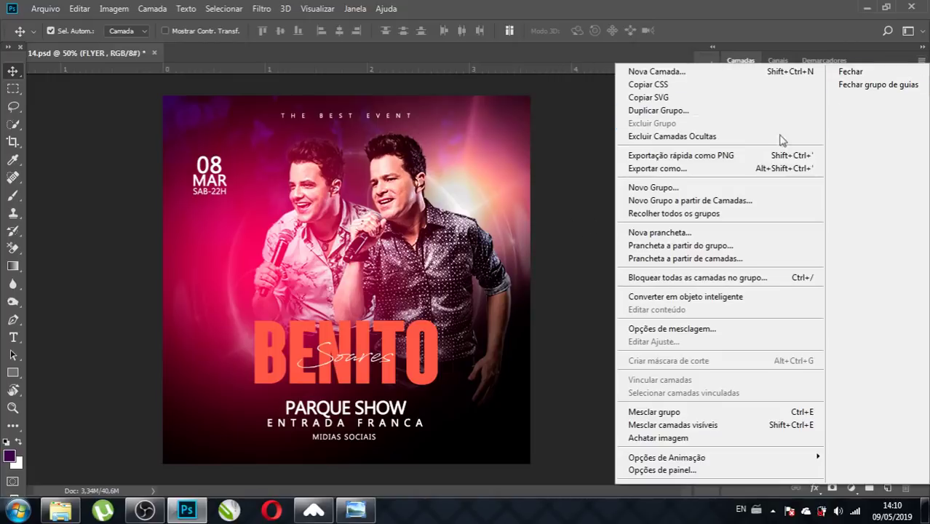
click(684, 235)
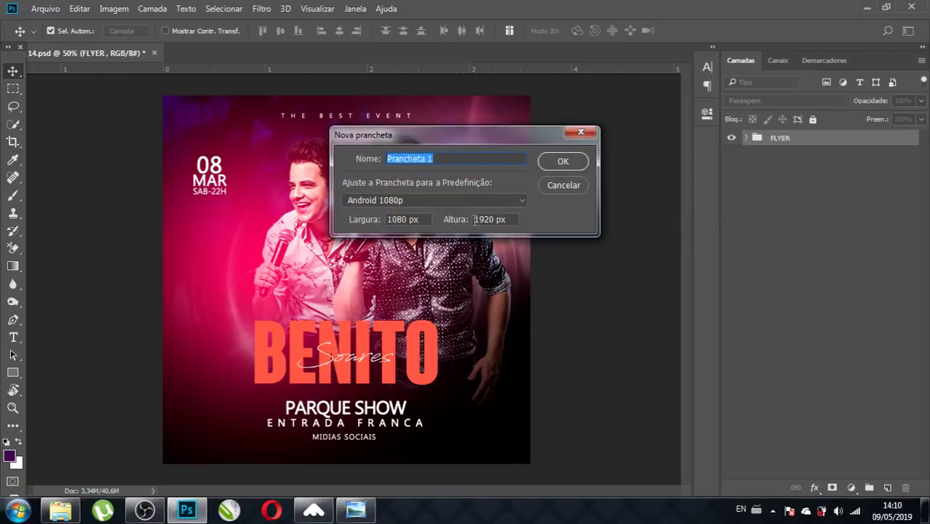
- Change the artboard height from 1920 to 1080 px, creating the 1080 × 1080 Prancheta 1
drag(511, 219, 476, 219)
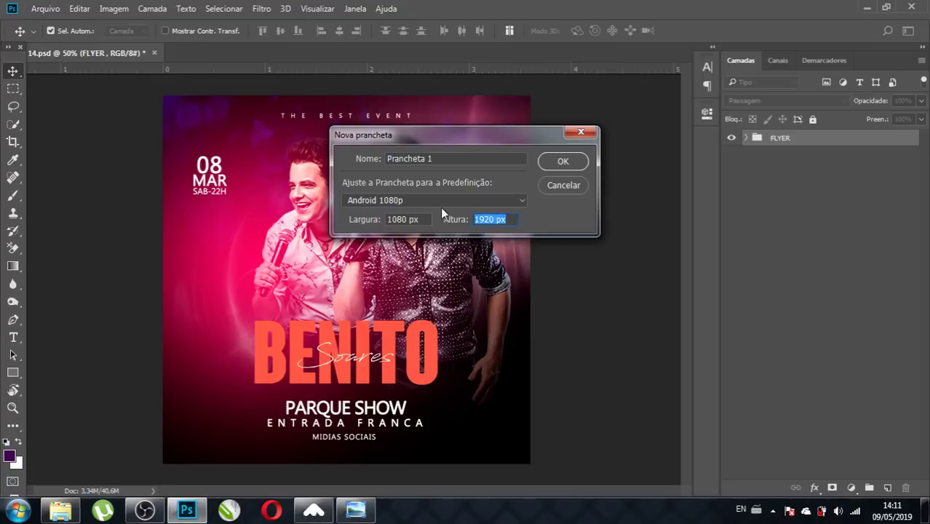
text(1080)
click(560, 161)
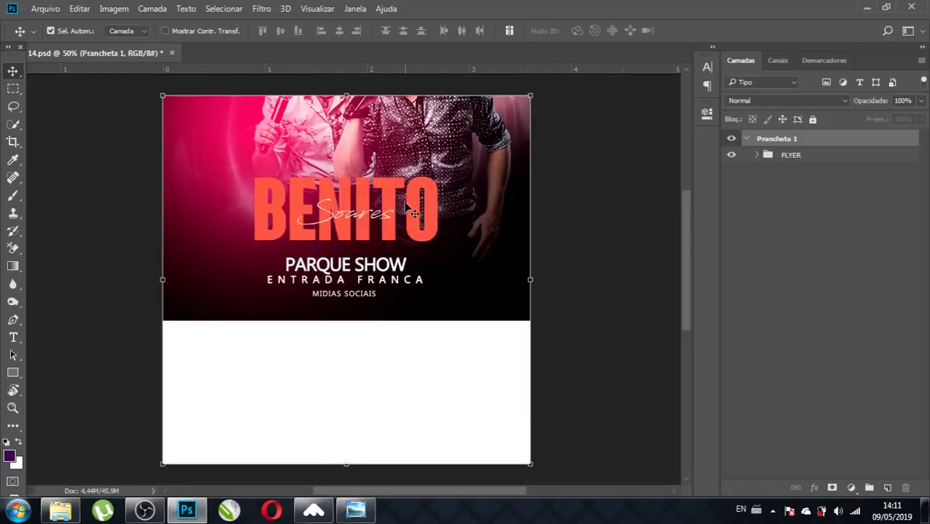
- Move the FLYER group down so it fills Prancheta 1 with no white strip at the bottom
click(805, 157)
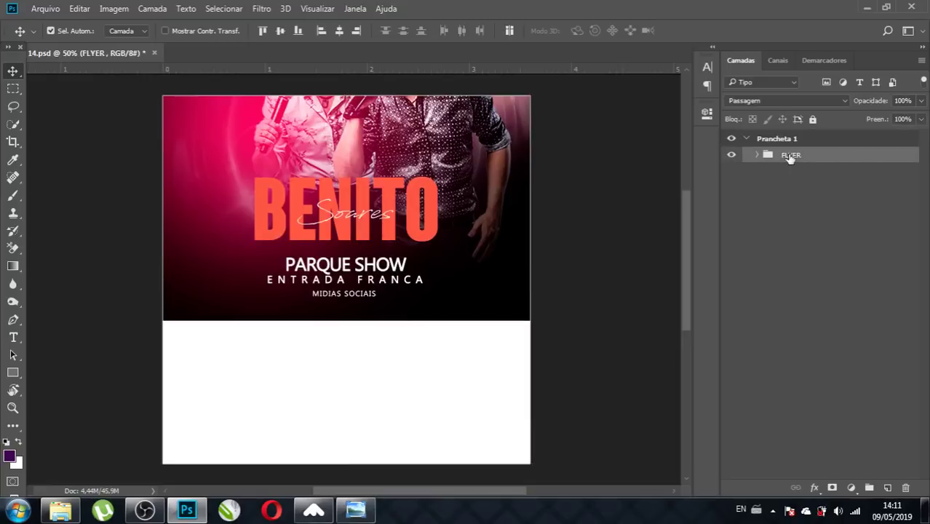
key(ctrl+t)
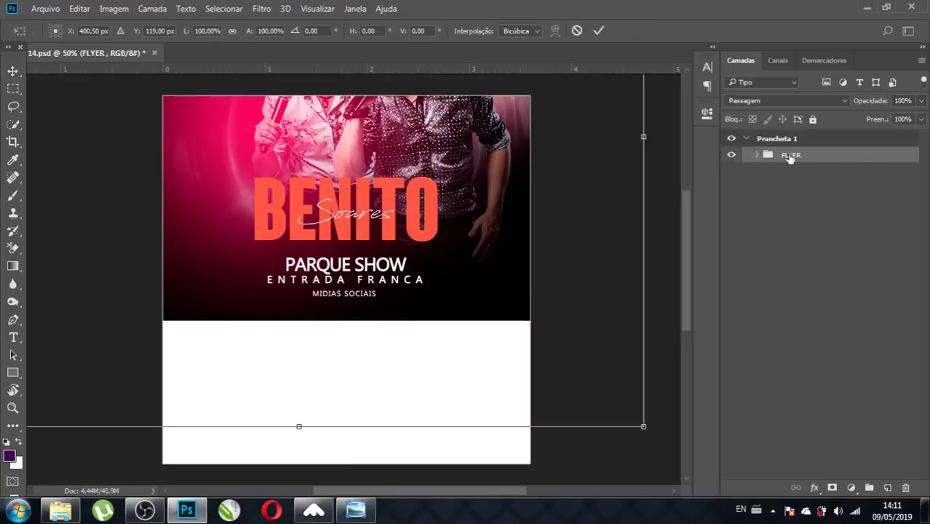
drag(437, 180, 420, 327)
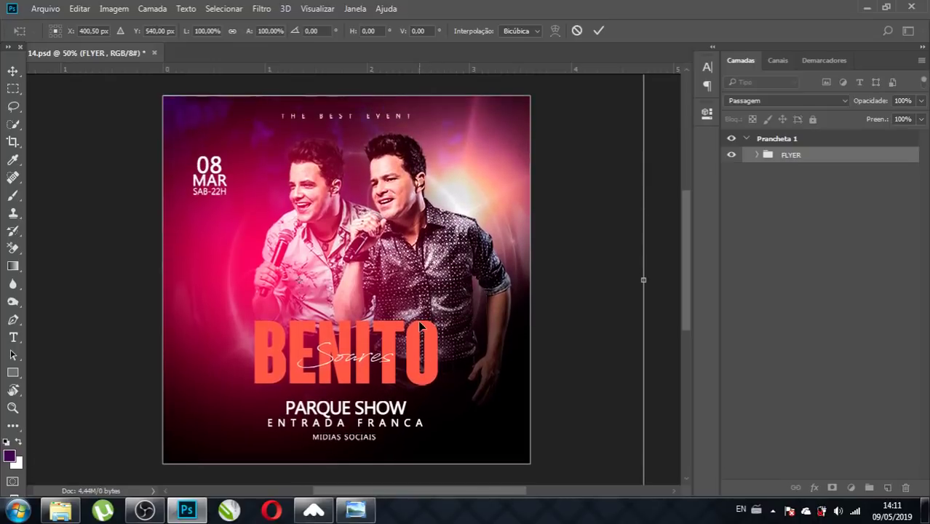
key(Return)
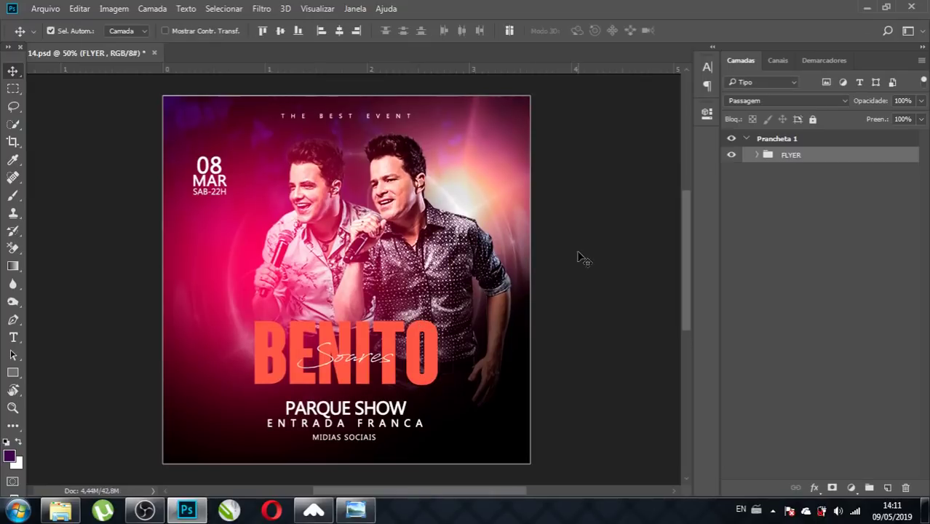
click(202, 96)
key(shift+v)
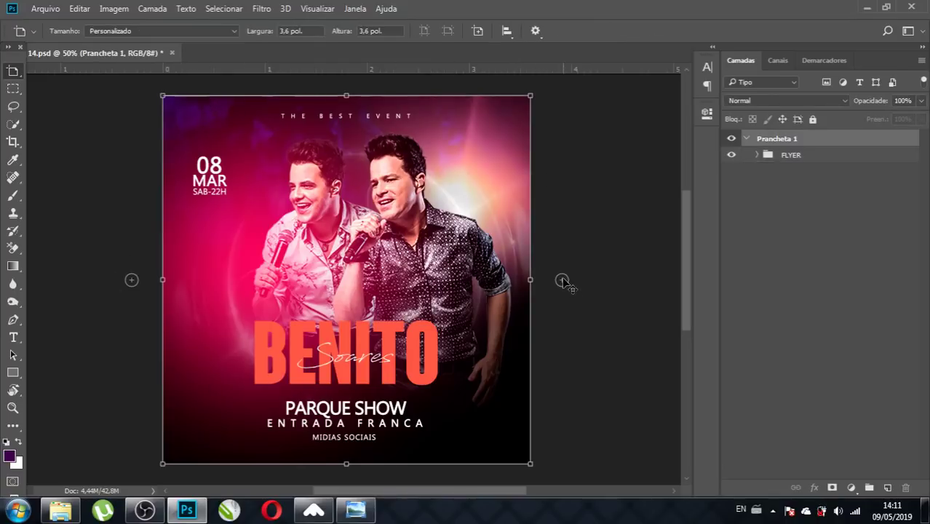
- Add a 1080 × 1920 px artboard, Prancheta 2, to the right of the square flyer
click(562, 281)
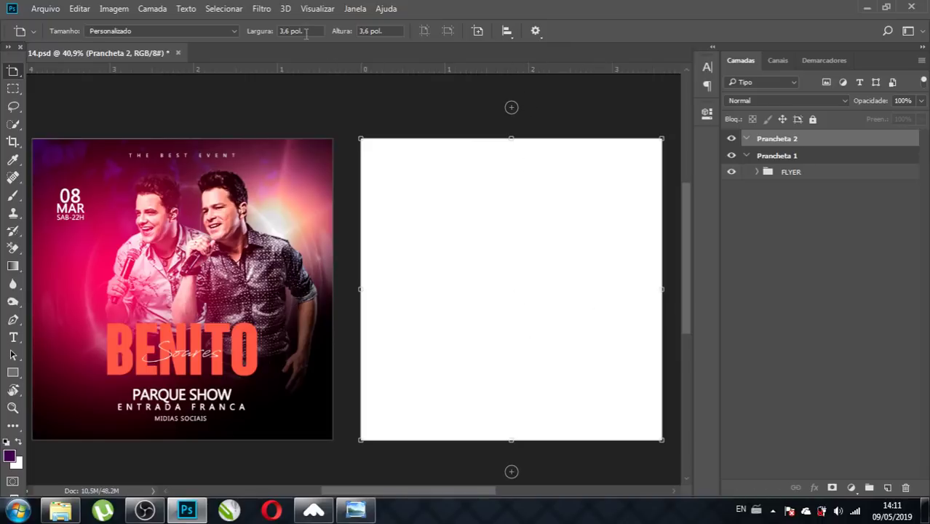
text(1080 p)
text(x)
key(Tab)
text(19)
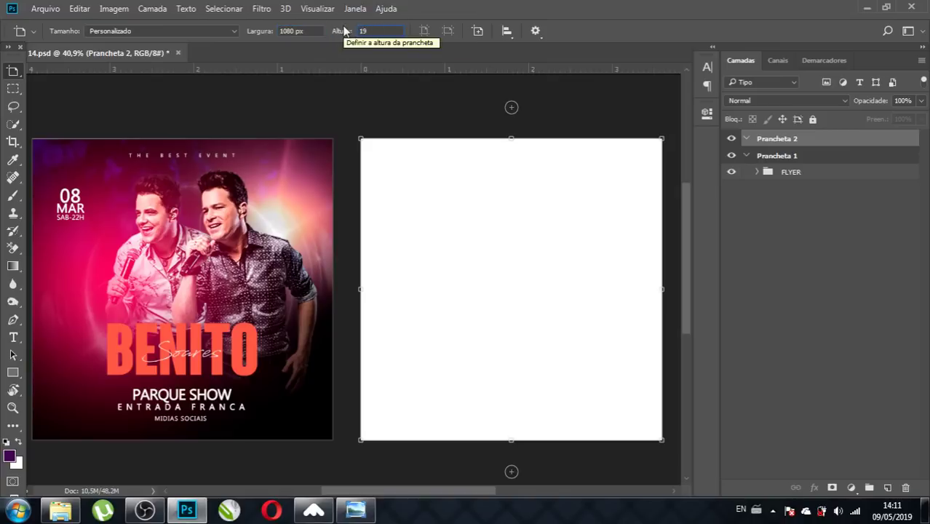
text(20)
key(Return)
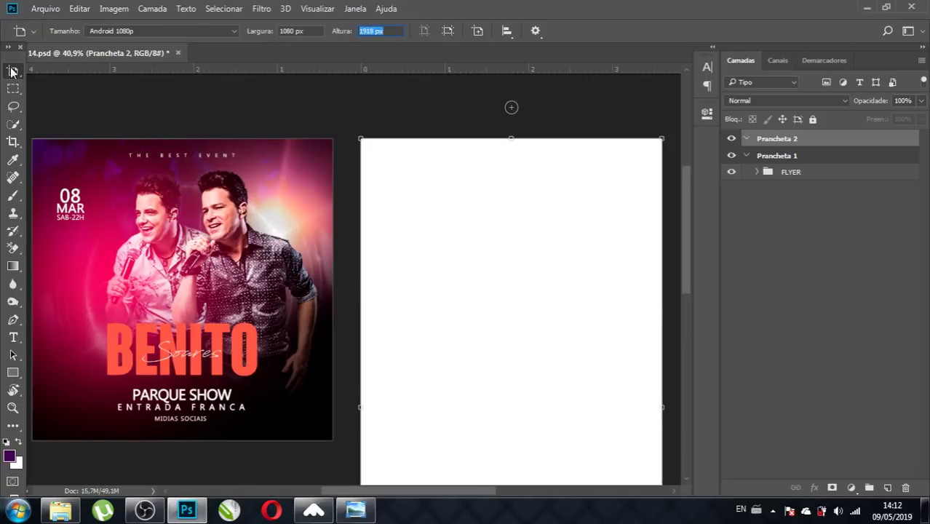
right_click(12, 70)
- Duplicate the FLYER group into Prancheta 2, then collapse and select Prancheta 1
key(v)
scroll(391, 206, down, 2)
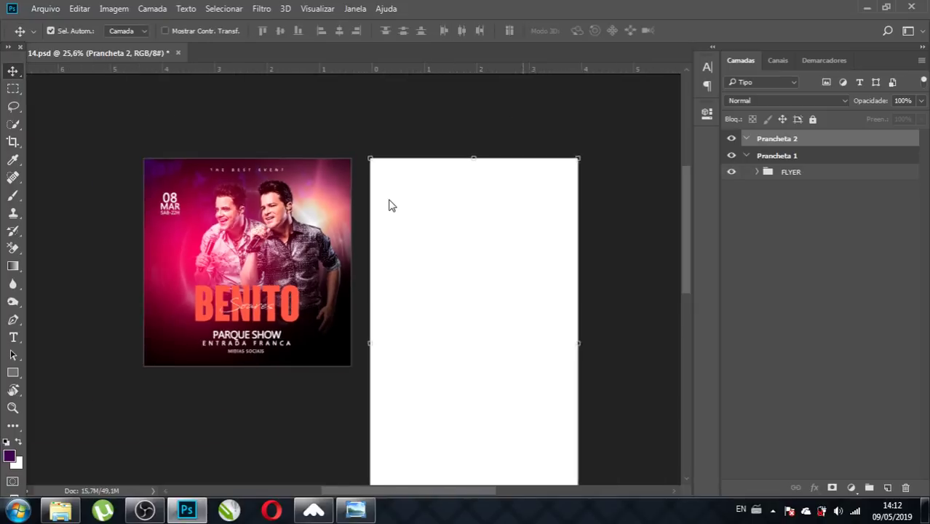
scroll(390, 206, down, 1)
scroll(390, 206, up, 1)
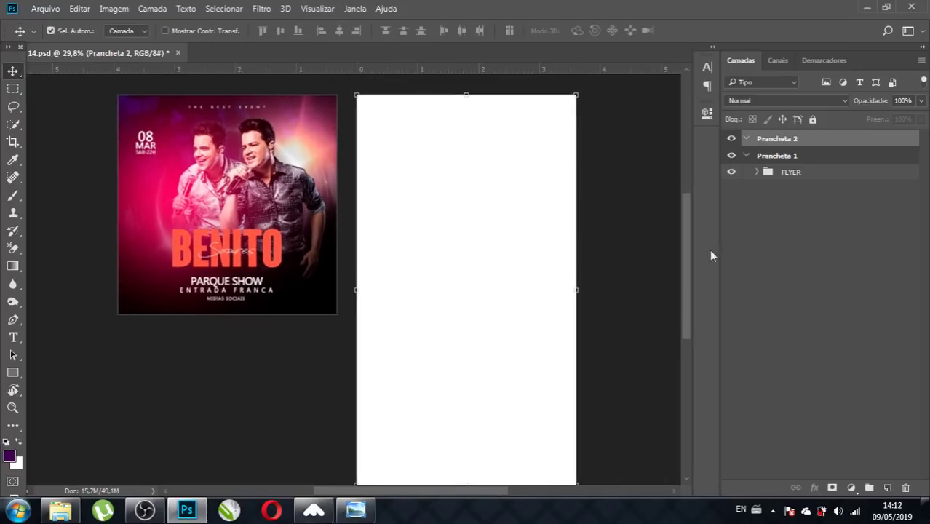
click(793, 173)
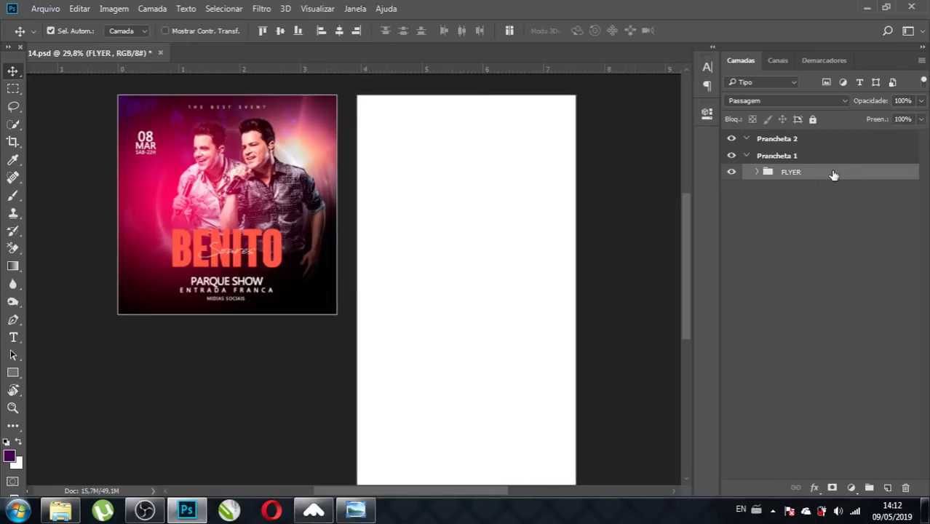
key(ctrl+j)
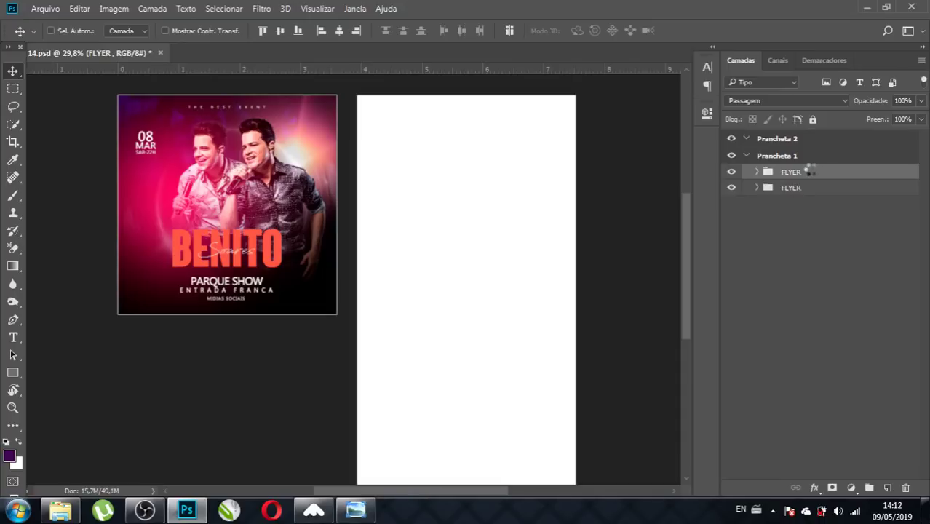
drag(797, 173, 803, 139)
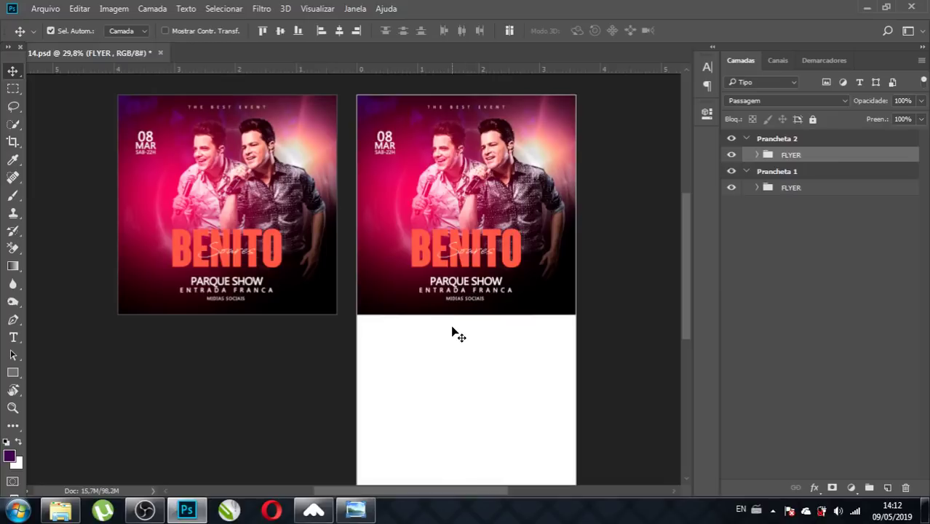
click(746, 171)
click(835, 172)
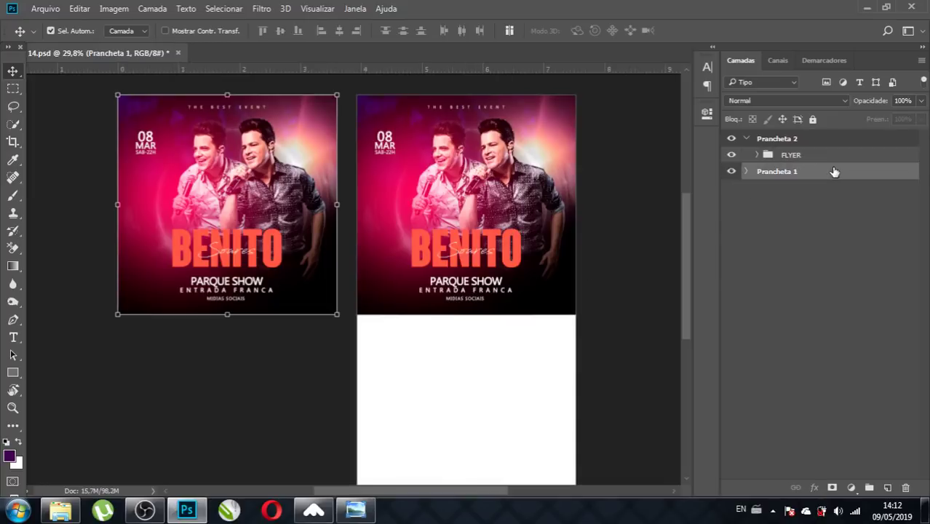
- Lock Prancheta 1 and select the Soares, BENITO, PARQUE SHOW, ENTRADA FRANCA and MIDIAS SOCIAIS texts
click(813, 119)
click(248, 307)
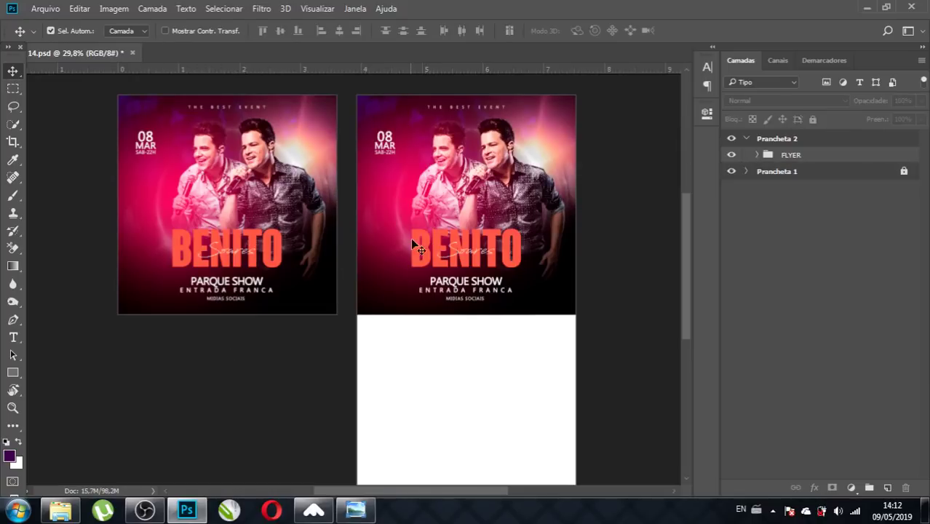
mouse_move(627, 223)
mouse_down()
mouse_move(604, 242)
mouse_move(382, 325)
mouse_up()
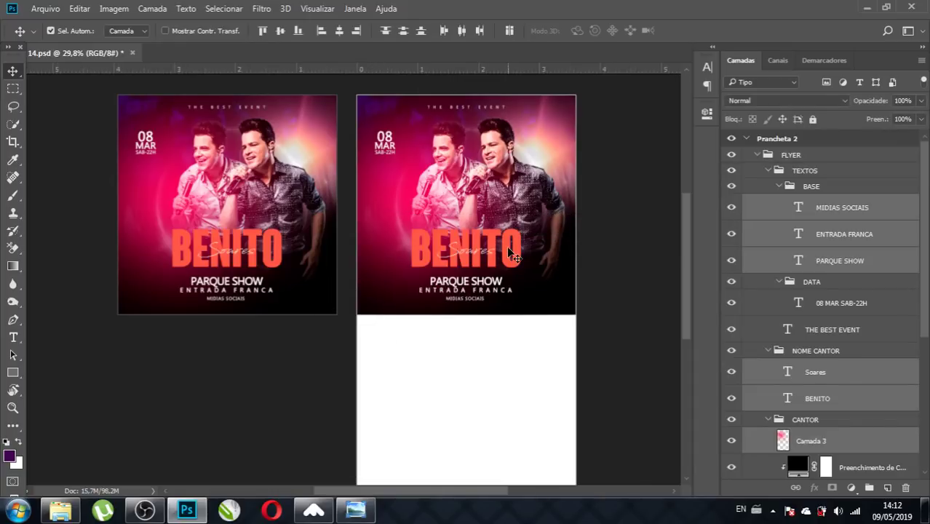
drag(491, 246, 492, 276)
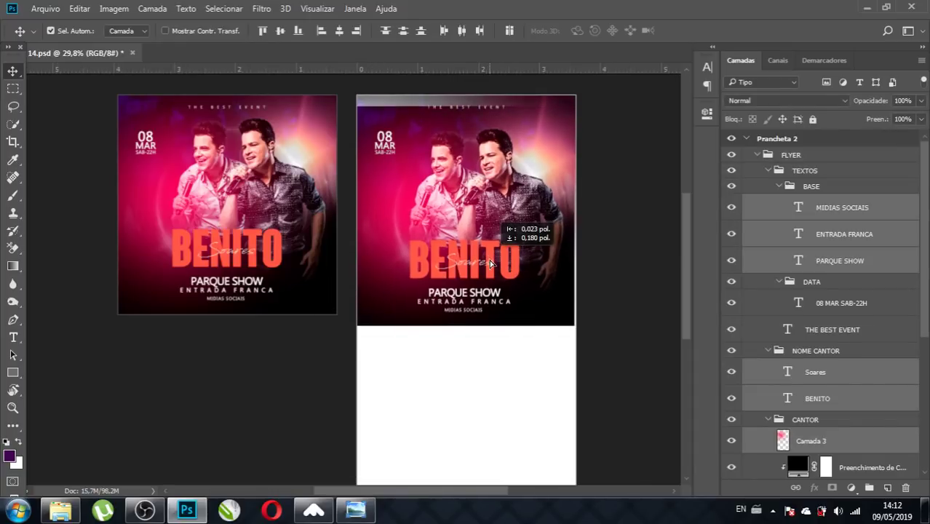
click(608, 252)
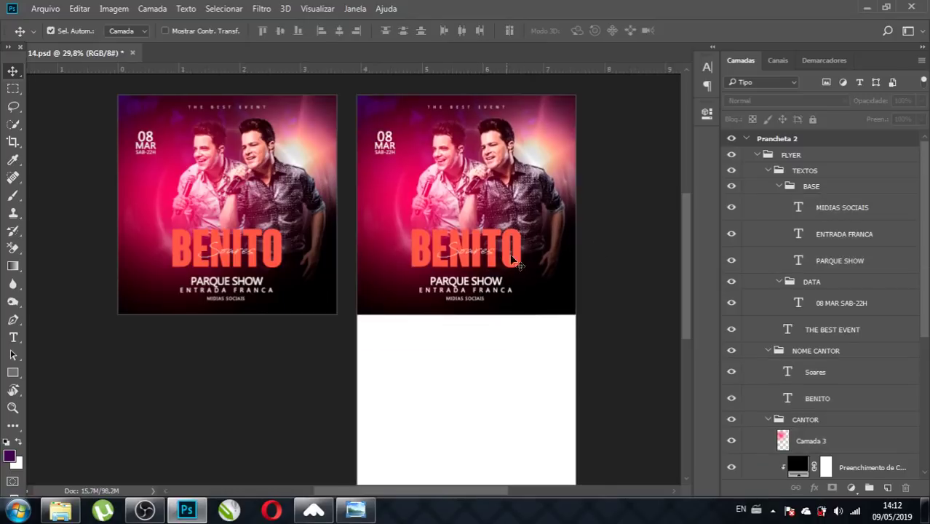
click(495, 255)
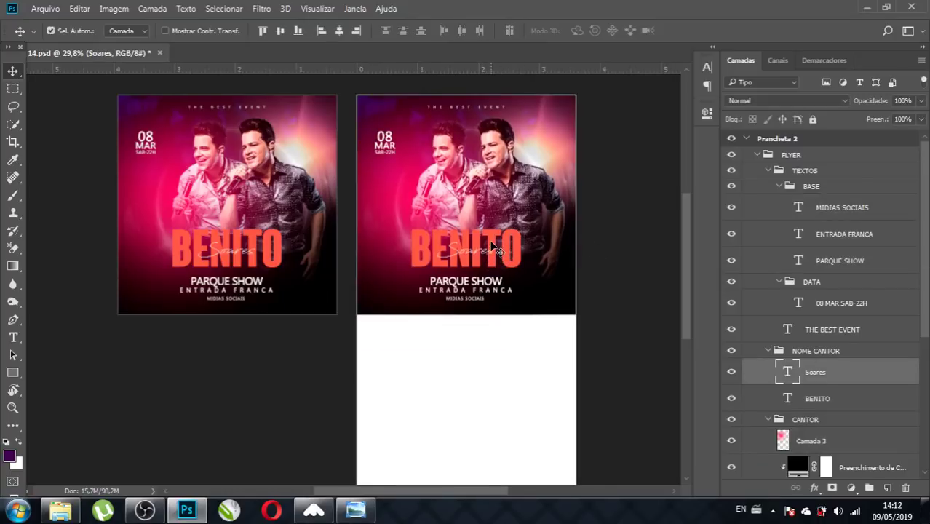
shift+click(493, 254)
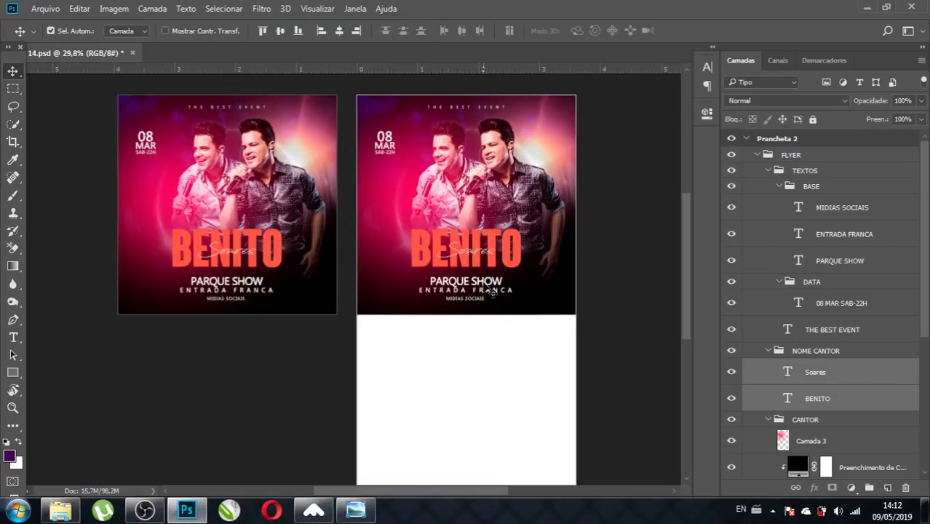
shift+click(492, 291)
shift+click(482, 293)
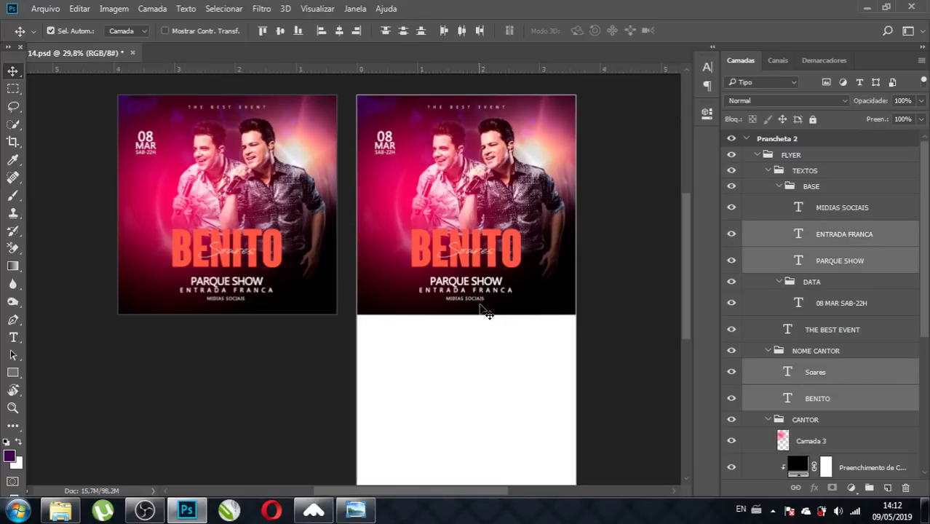
shift+click(479, 300)
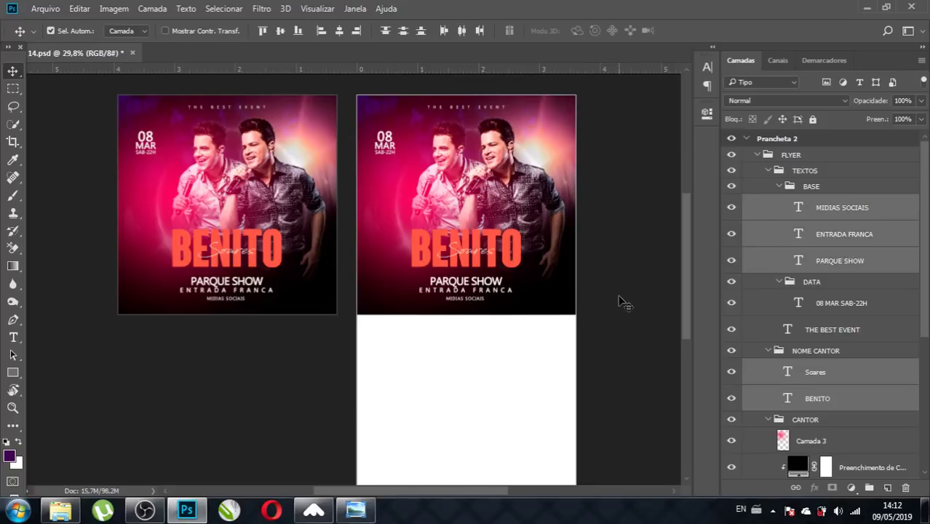
- Move the selected title and event texts down into Prancheta 2's white lower area
key(ctrl+t)
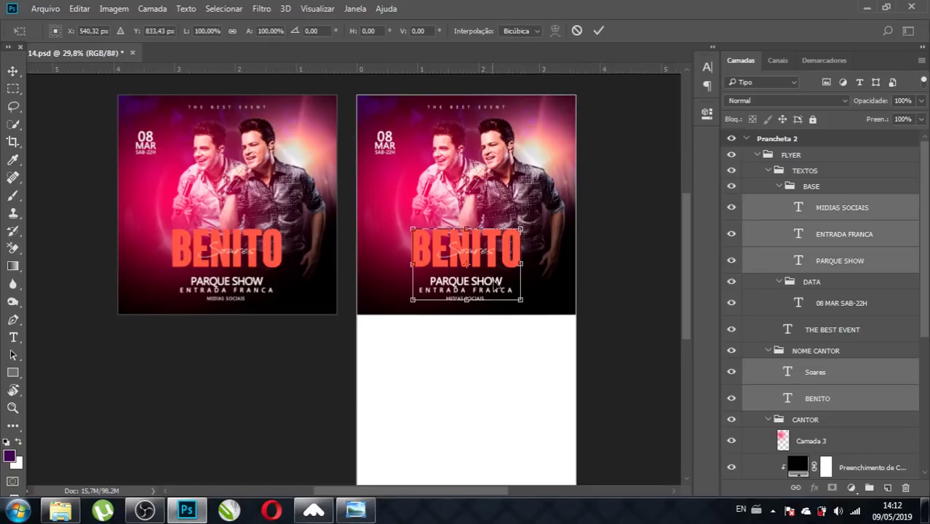
drag(480, 244, 471, 390)
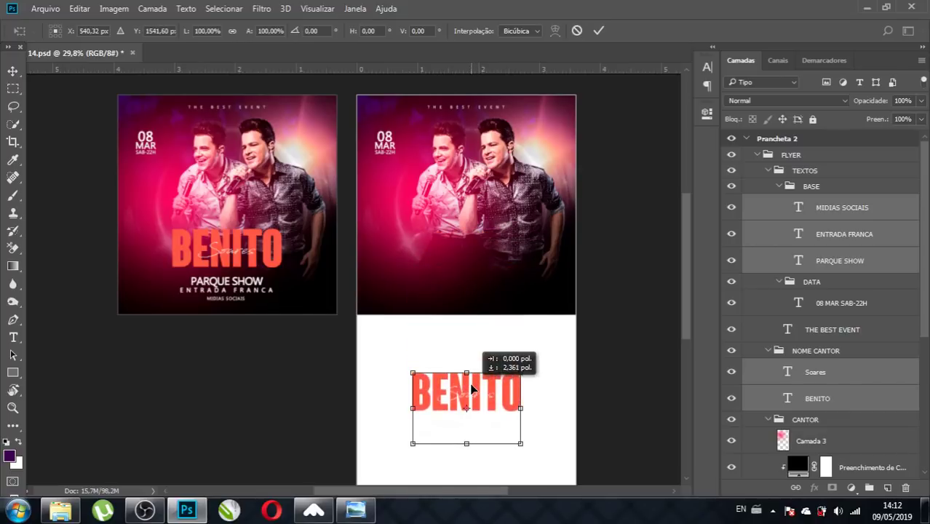
drag(471, 386, 471, 386)
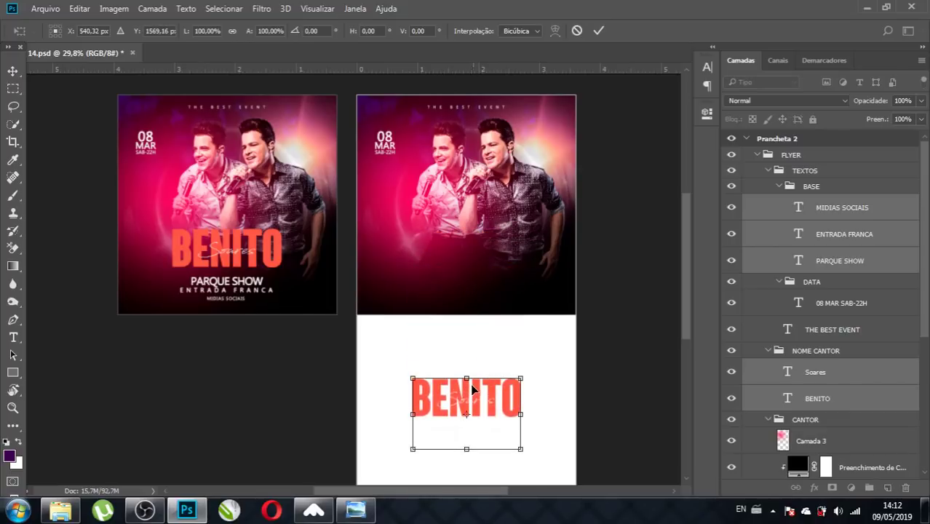
key(Return)
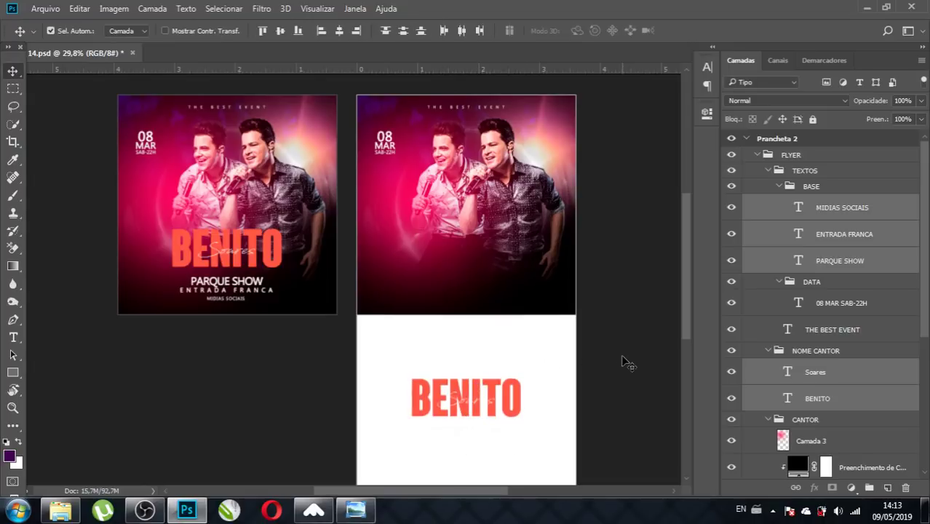
- Move the NOME CANTOR group above DATA and collapse the BASE group
click(769, 351)
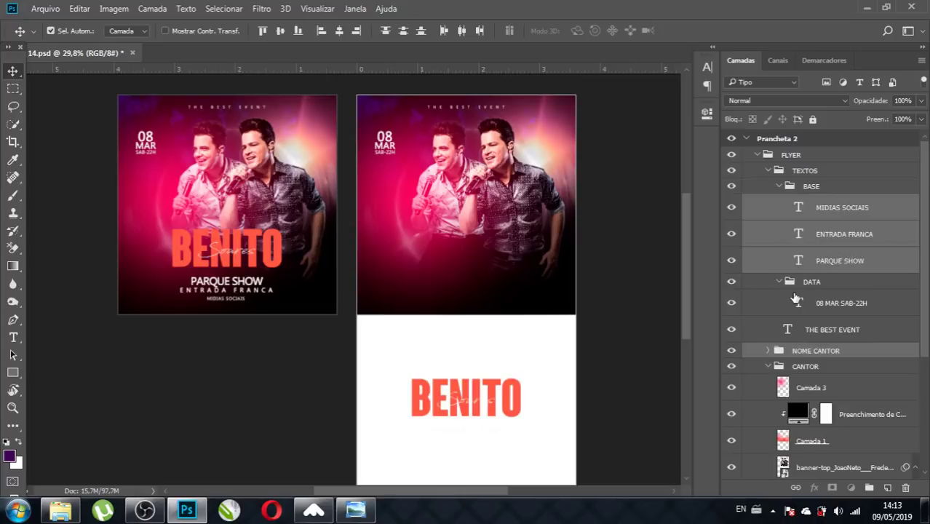
click(797, 301)
drag(806, 350, 828, 278)
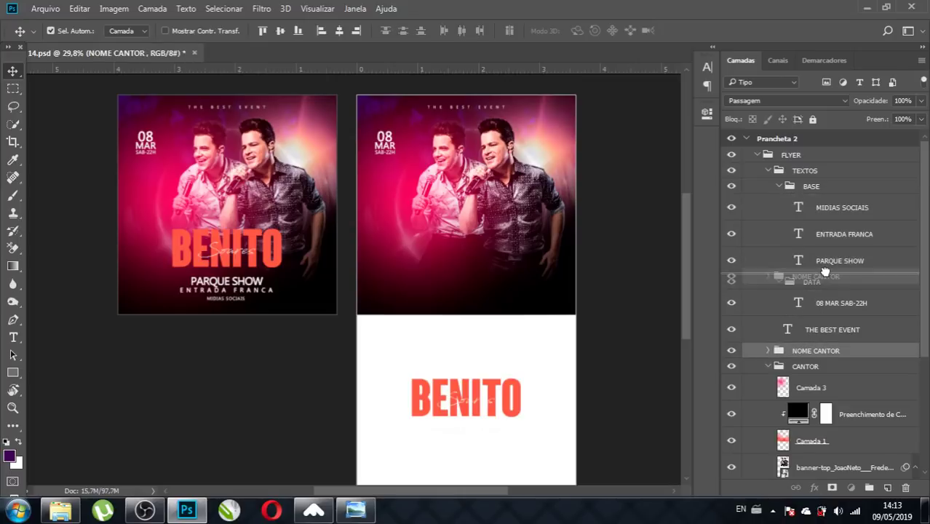
click(781, 188)
click(731, 186)
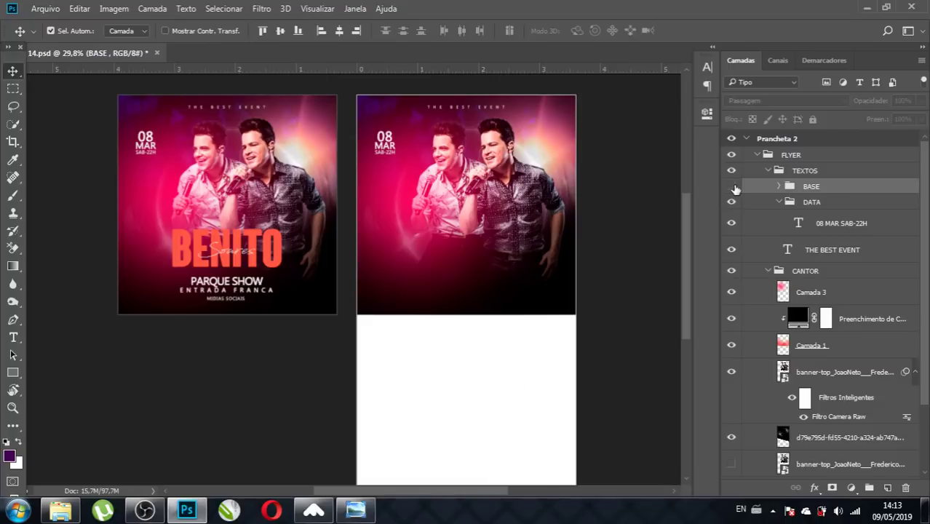
click(732, 186)
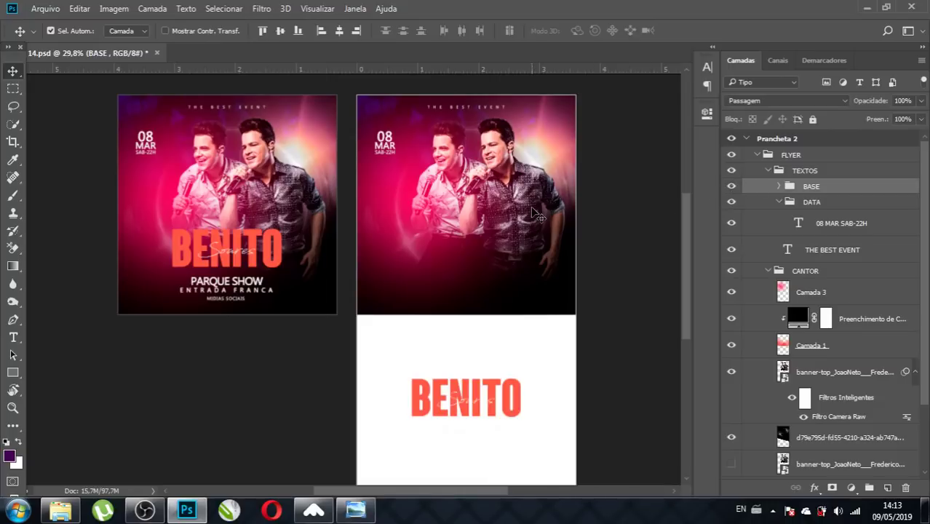
click(410, 222)
- Stretch the black background layer Camada 0 down to the bottom of Prancheta 2
scroll(874, 357, down, 3)
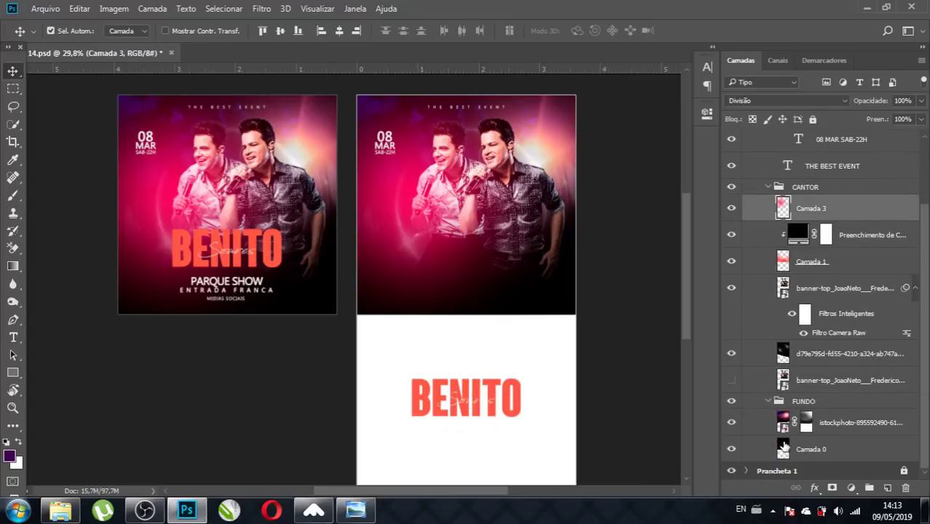
click(784, 445)
key(ctrl)
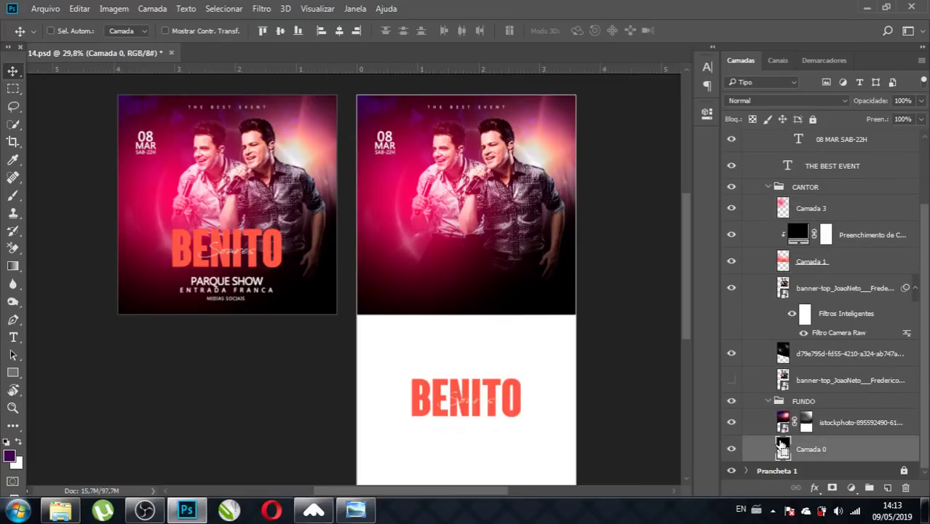
ctrl+click(781, 444)
key(ctrl+t)
mouse_move(467, 314)
mouse_down()
mouse_move(457, 484)
mouse_move(462, 477)
mouse_up()
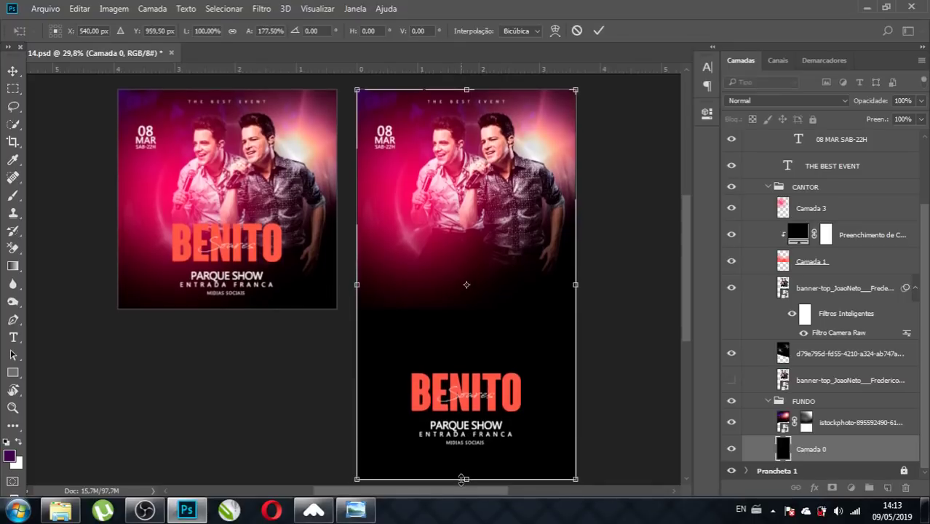
key(Return)
- Stretch the pink glow layer Camada 3 down and right to fill the tall artboard
click(384, 208)
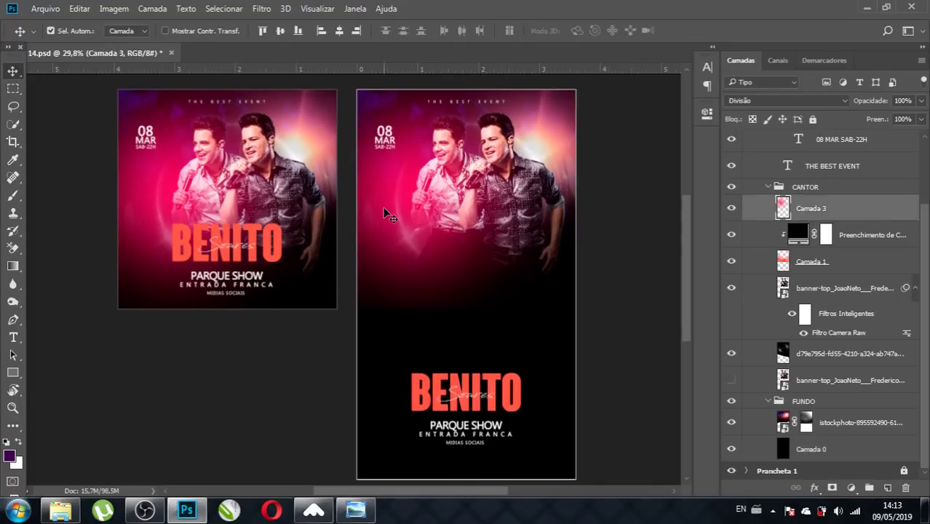
key(ctrl+t)
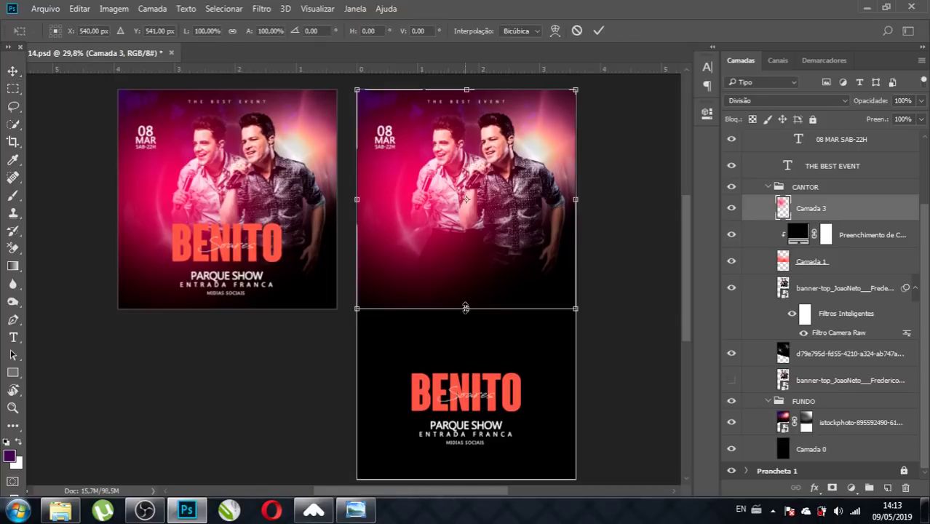
drag(466, 308, 448, 476)
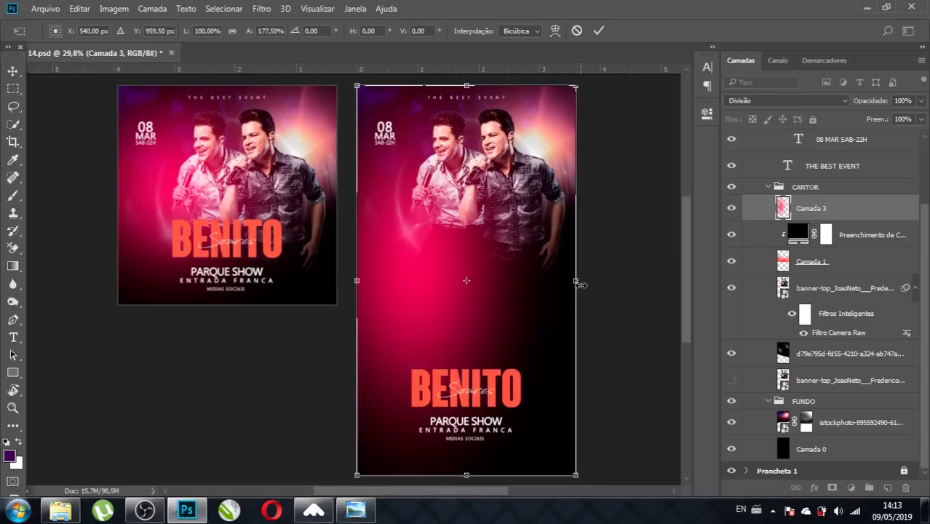
drag(575, 280, 595, 284)
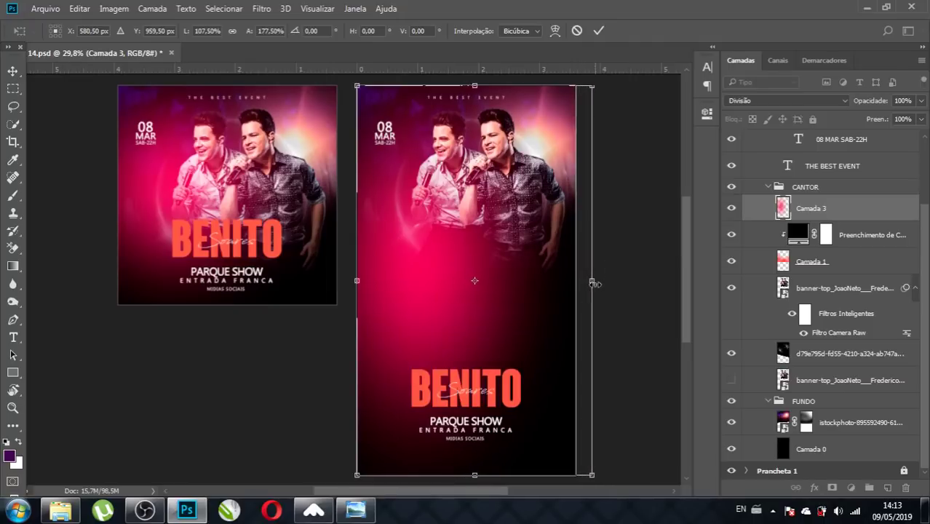
key(Return)
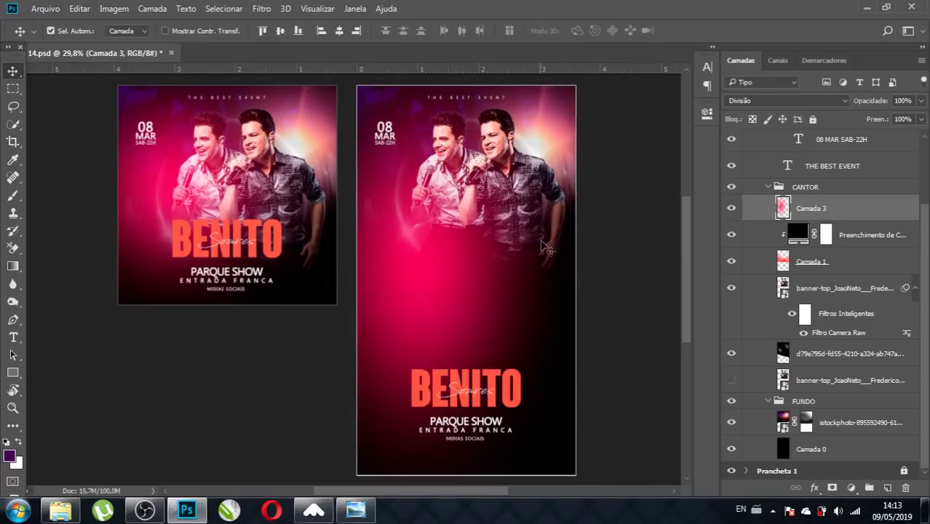
key(shift+alt+n)
- Move the singer photo down and scale it to about 72%, just above the BENITO title
click(784, 289)
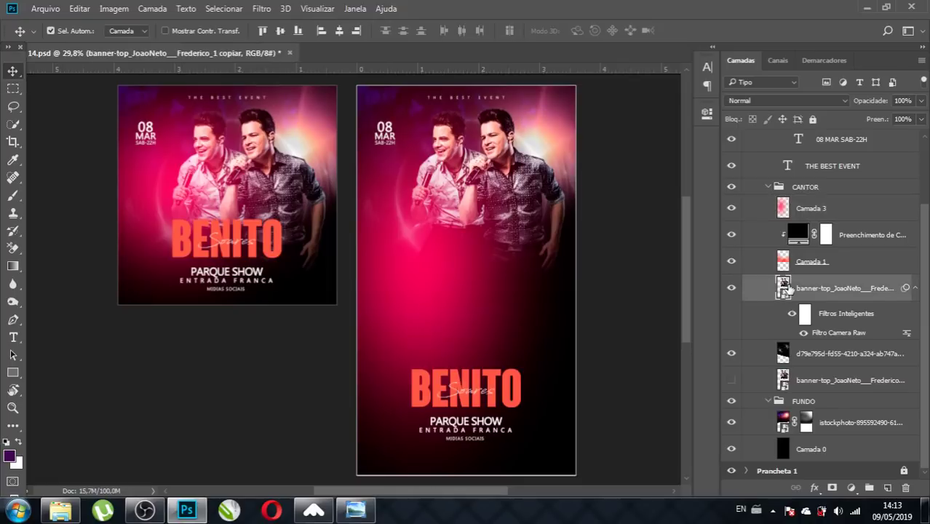
key(ctrl+t)
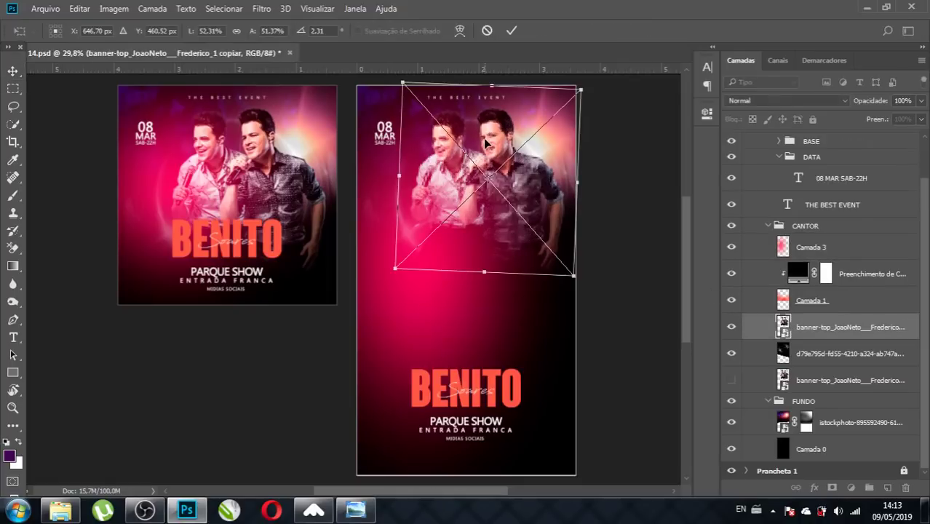
drag(487, 140, 471, 255)
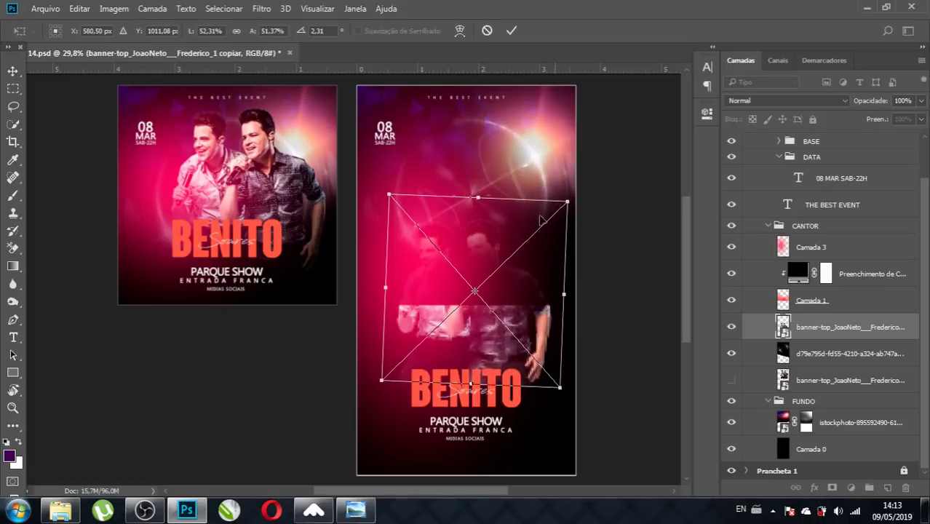
drag(571, 203, 594, 160)
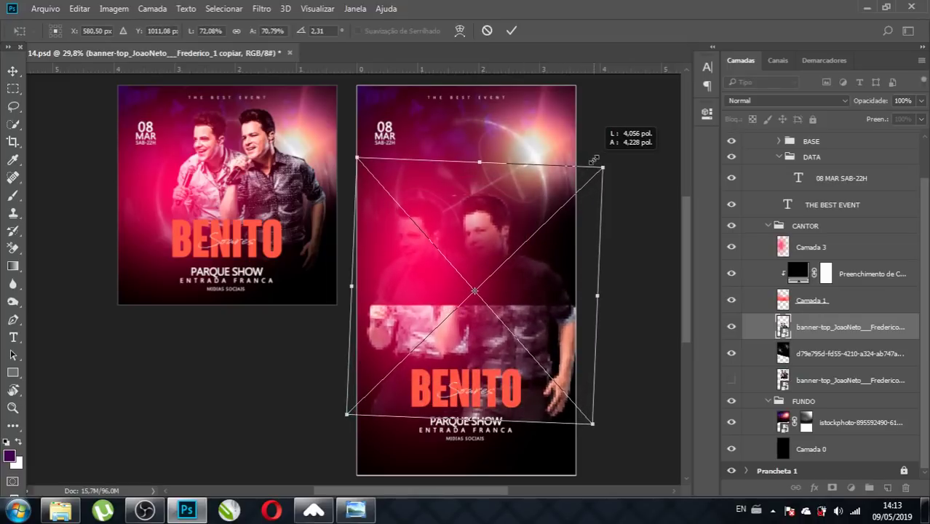
drag(494, 233, 487, 210)
key(Return)
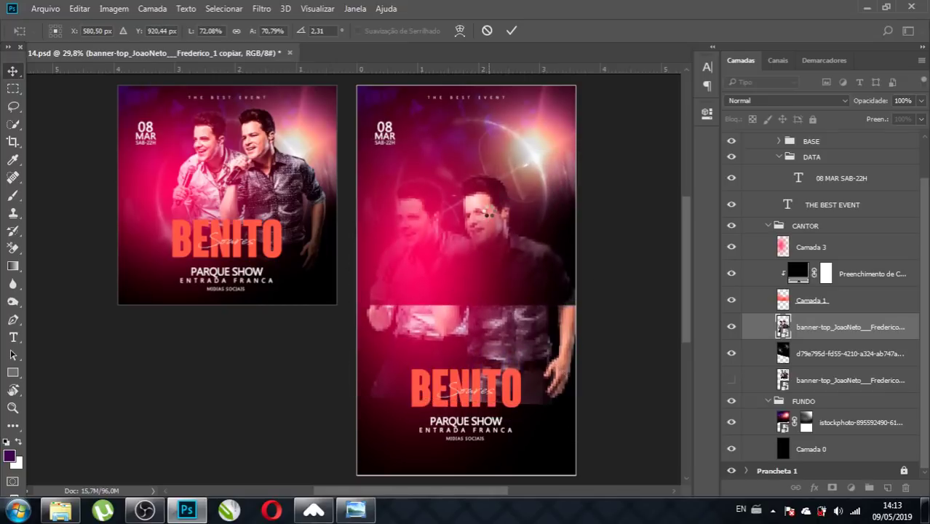
click(557, 298)
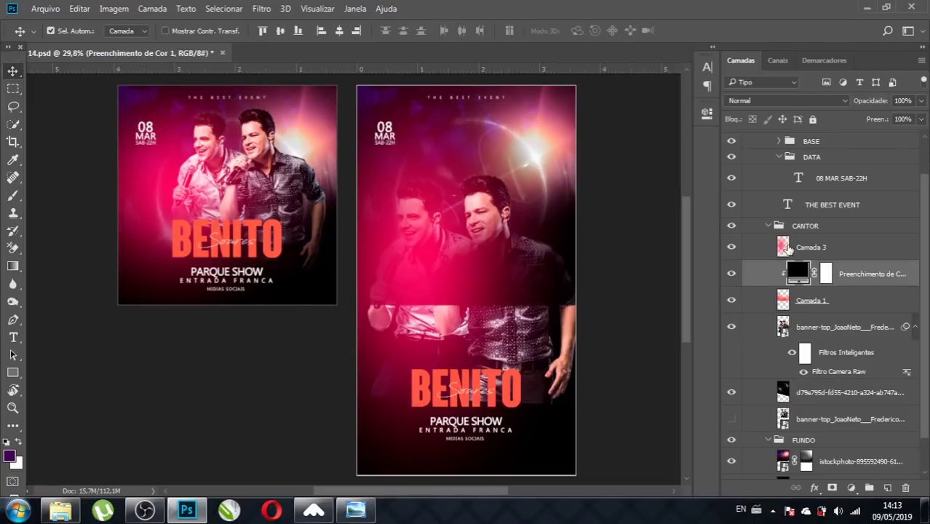
- Stretch Camada 1 and Preenchimento de Cor 1 to span the artboard's full height
shift+click(789, 248)
key(ctrl+t)
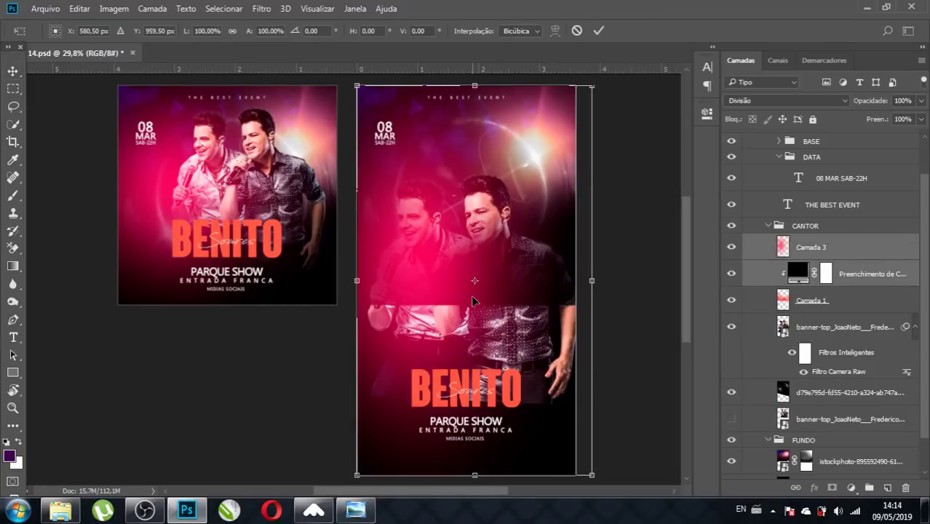
key(Return)
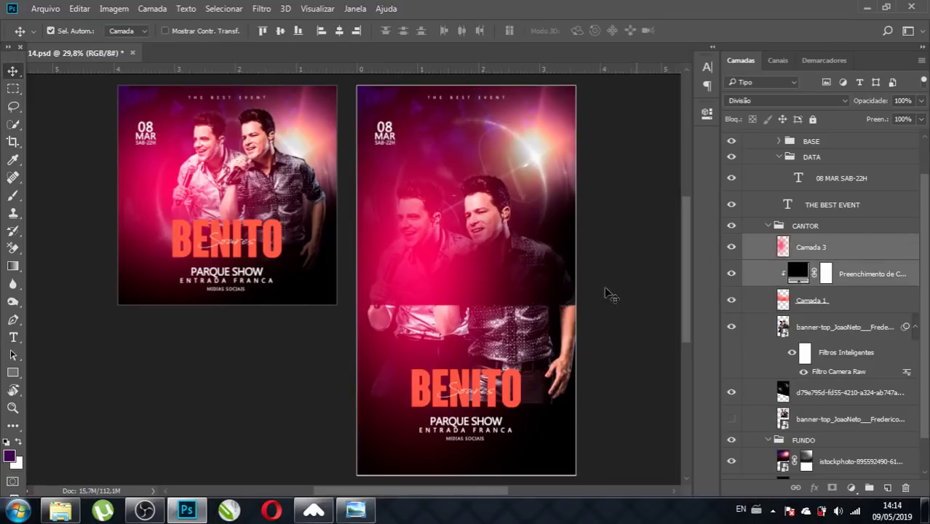
click(669, 288)
click(795, 299)
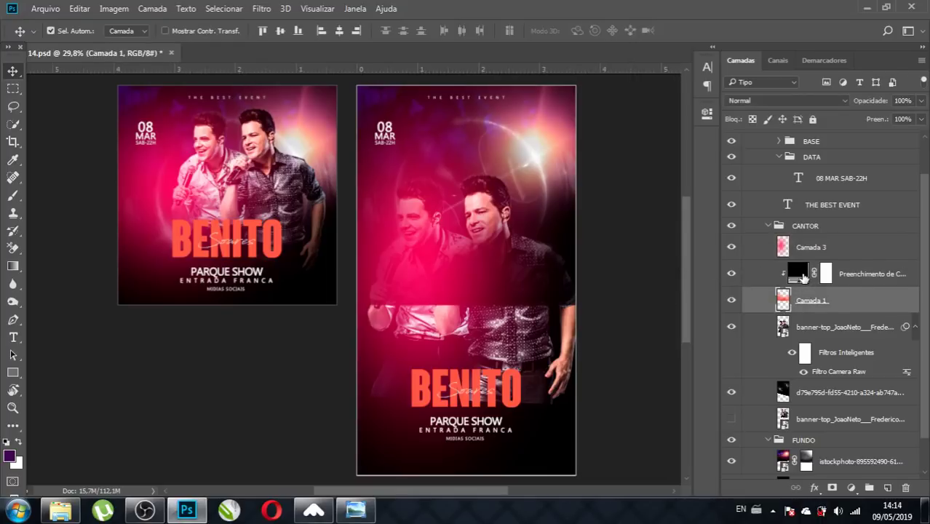
ctrl+click(802, 276)
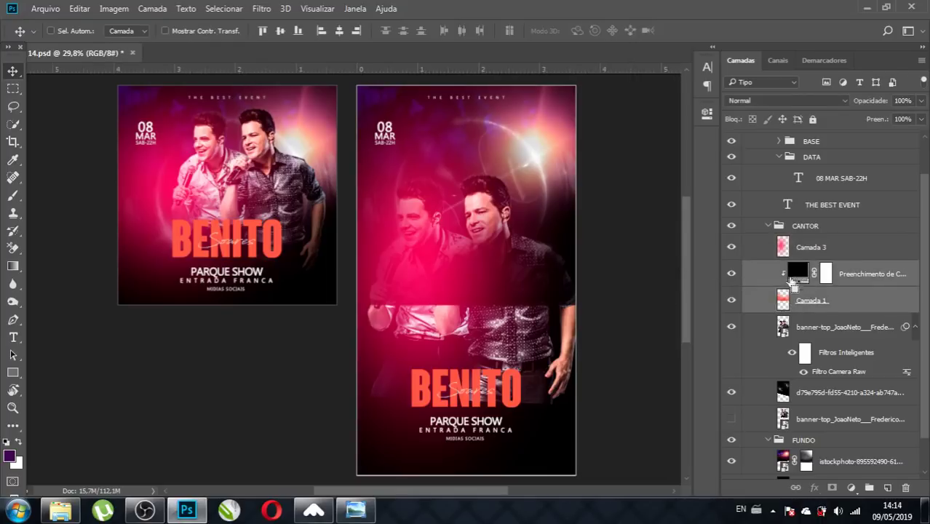
key(ctrl+t)
drag(464, 307, 454, 477)
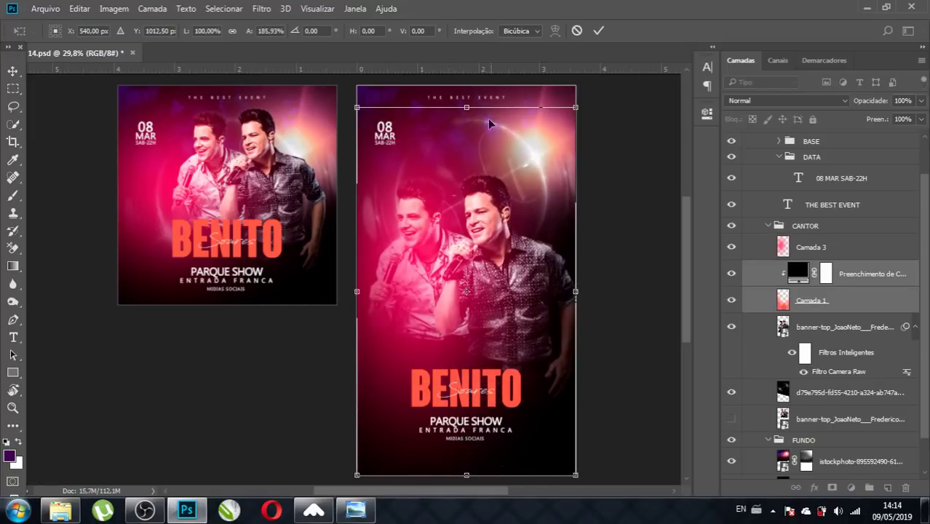
drag(468, 107, 475, 84)
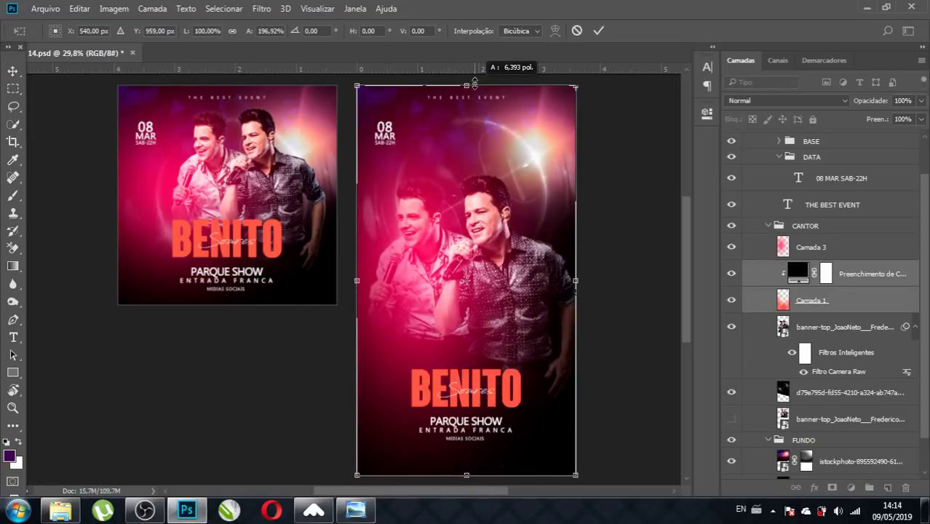
key(Return)
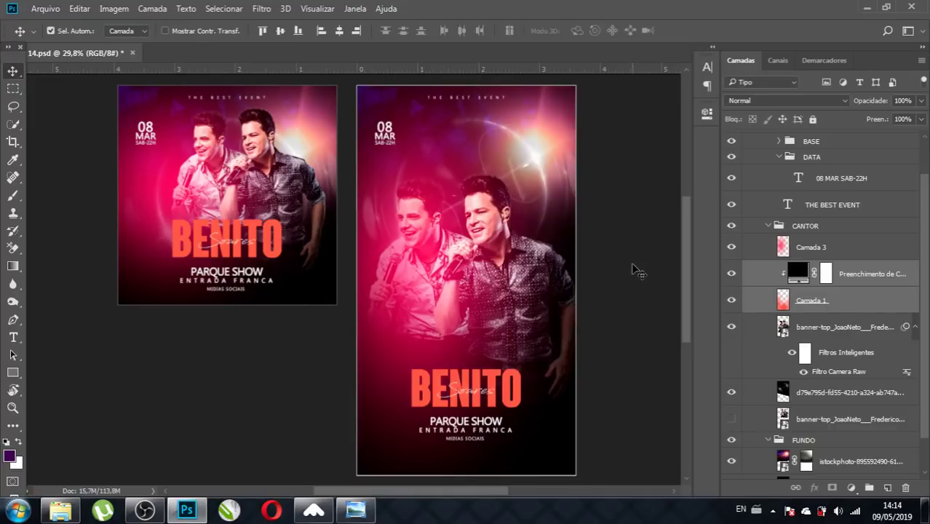
- Select the Camada 3 pink overlay and toggle its visibility to compare
click(459, 281)
click(417, 280)
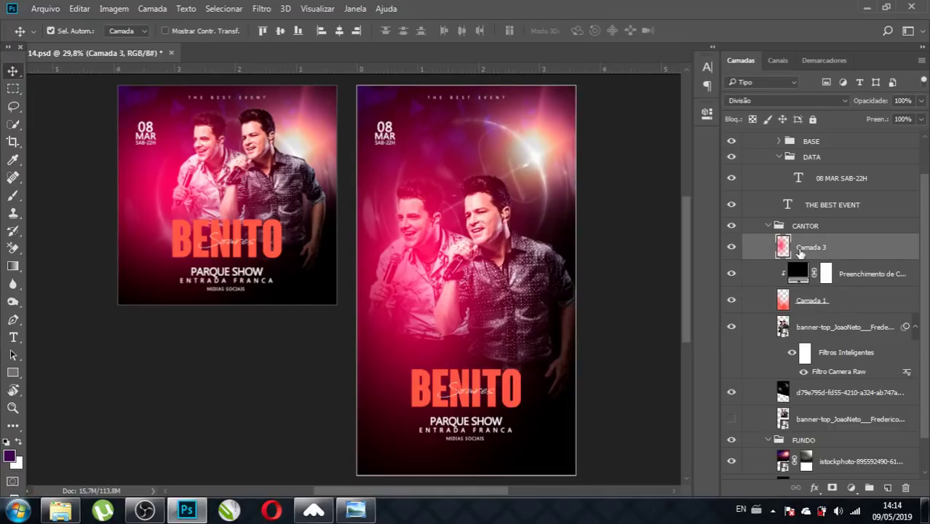
click(732, 248)
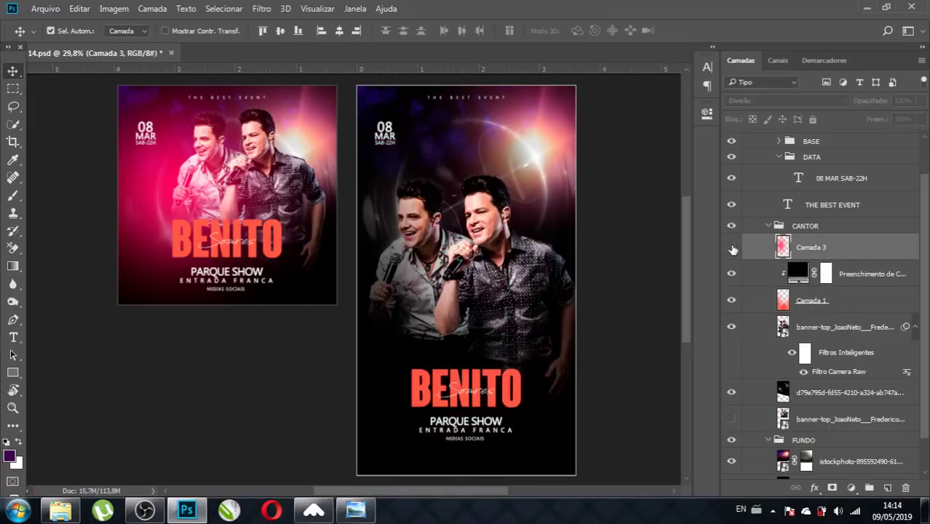
click(732, 248)
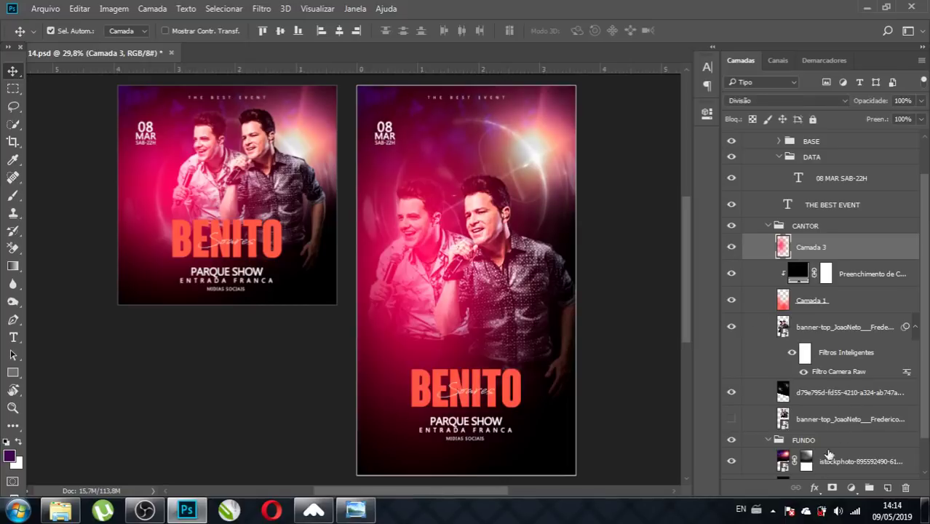
- Mask the pink tint off the left singer with an 18% opacity brush on Camada 3's mask
click(832, 487)
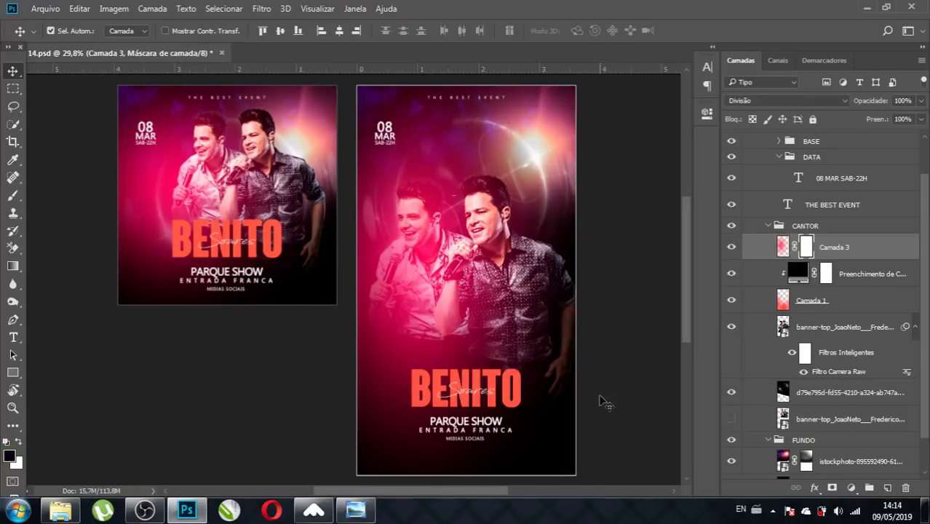
key(b)
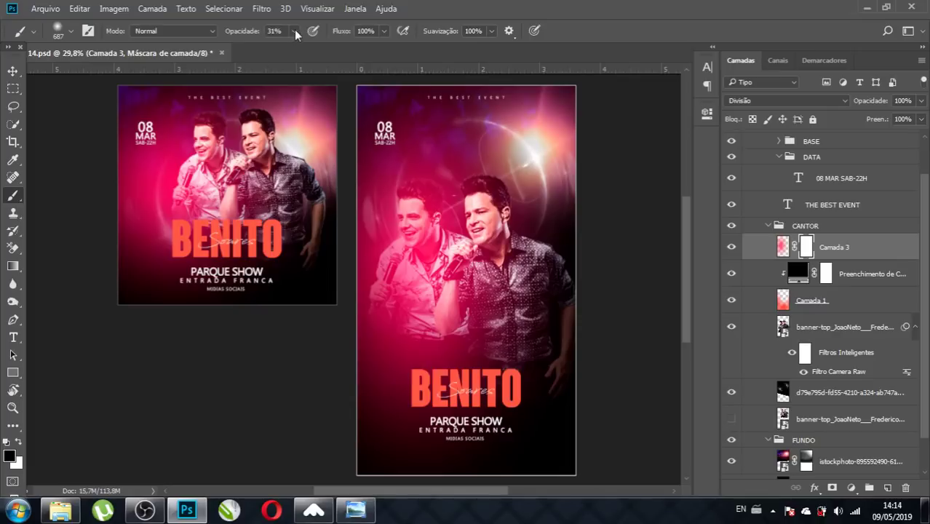
drag(295, 33, 285, 48)
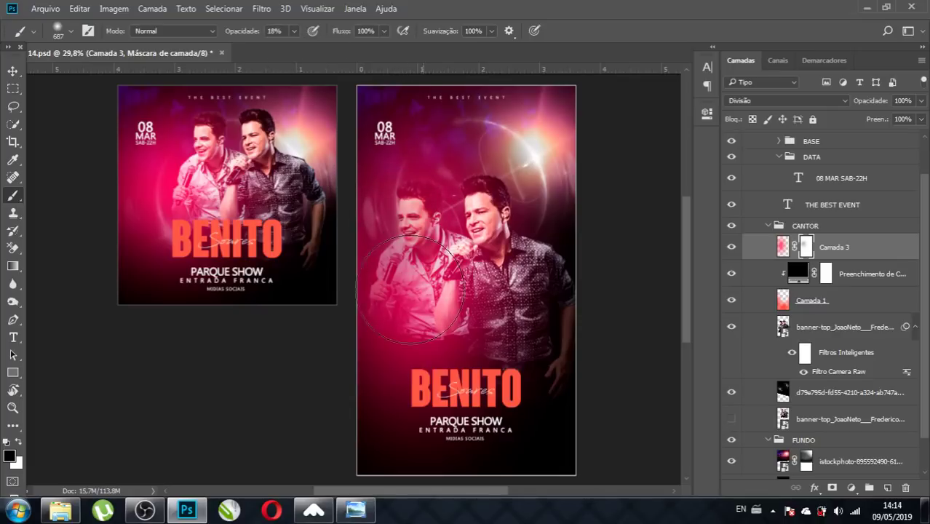
drag(411, 287, 437, 334)
mouse_move(394, 176)
mouse_down()
mouse_move(368, 232)
mouse_move(408, 267)
mouse_up()
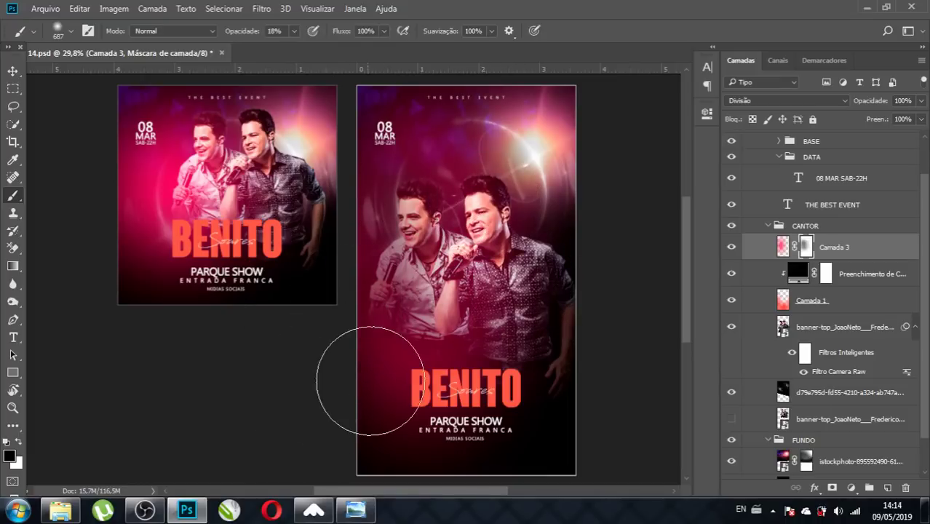
drag(332, 353, 371, 330)
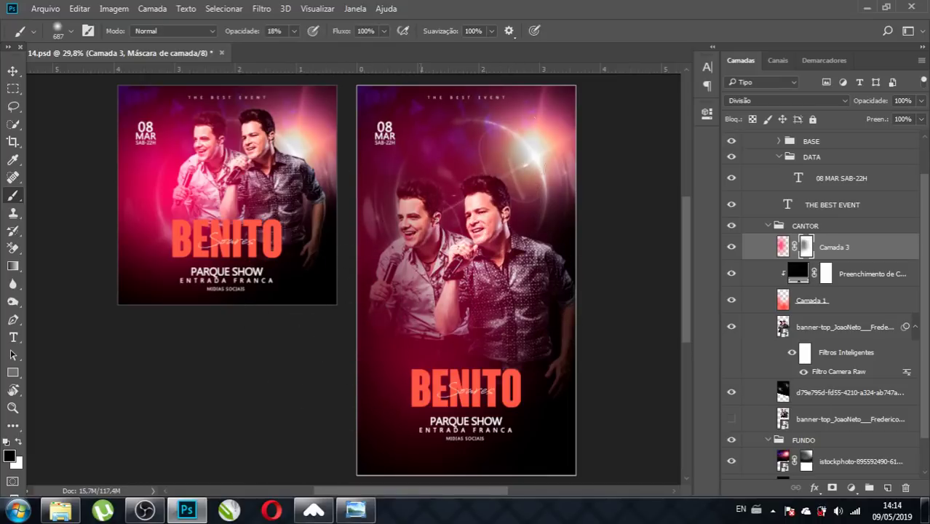
- Move THE BEST EVENT text slightly down
click(24, 71)
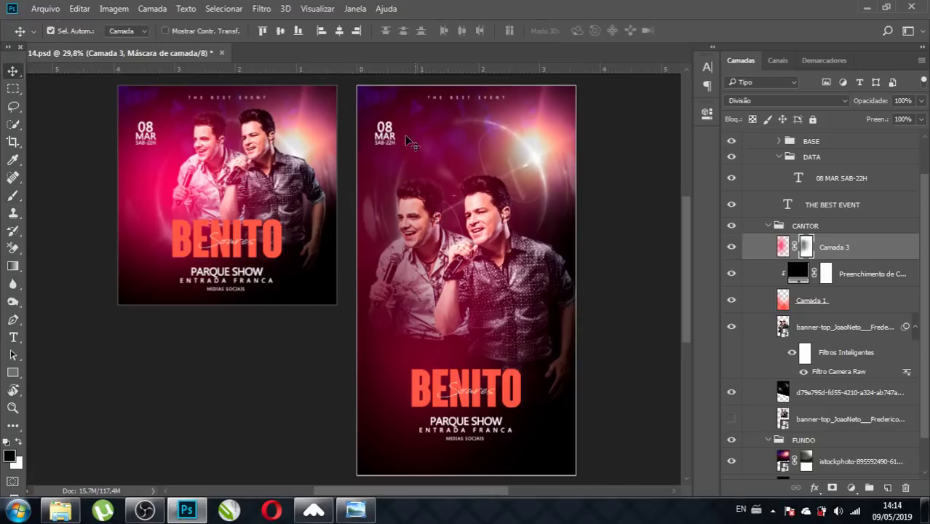
click(460, 104)
mouse_move(460, 104)
mouse_down()
mouse_move(454, 133)
mouse_move(541, 166)
mouse_move(535, 150)
mouse_up()
- Delete the spaces in the tagline so it reads THEBESTEVENT
key(ctrl+t)
key(Return)
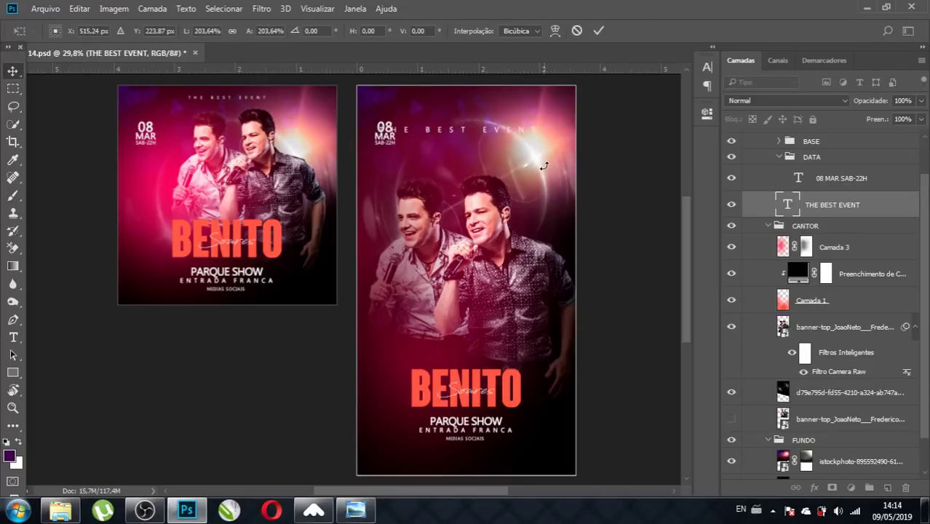
key(t)
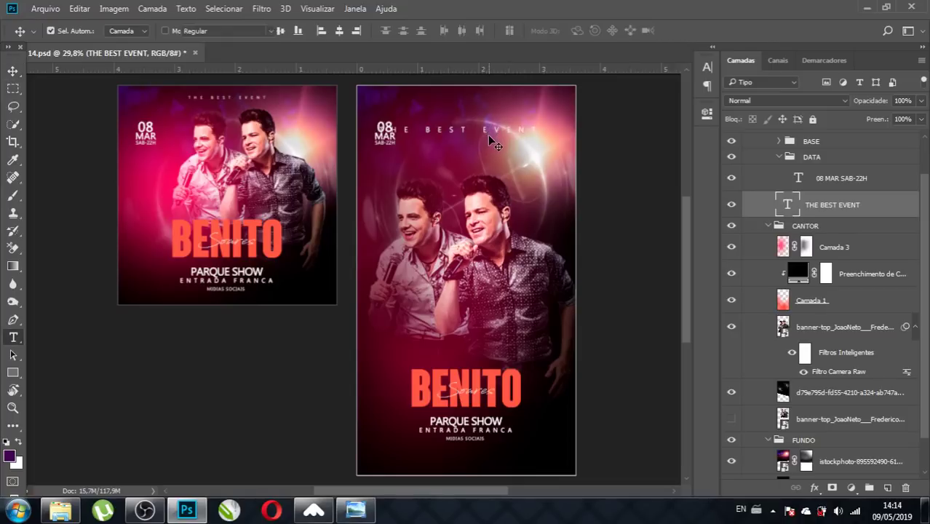
click(485, 131)
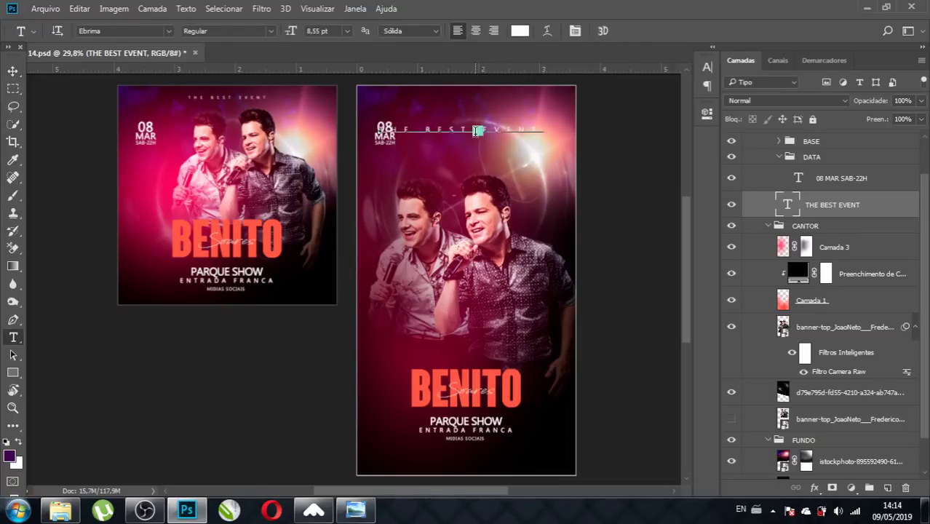
click(477, 131)
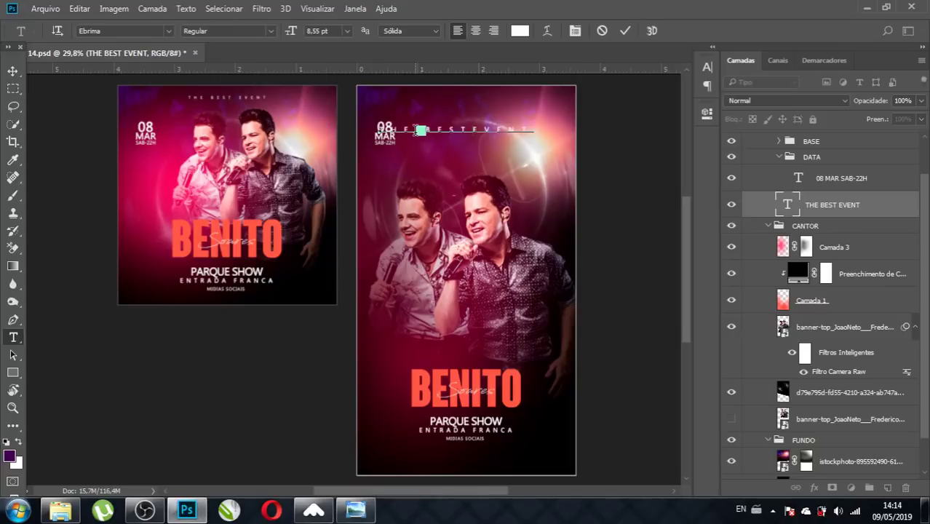
key(BackSpace)
click(13, 71)
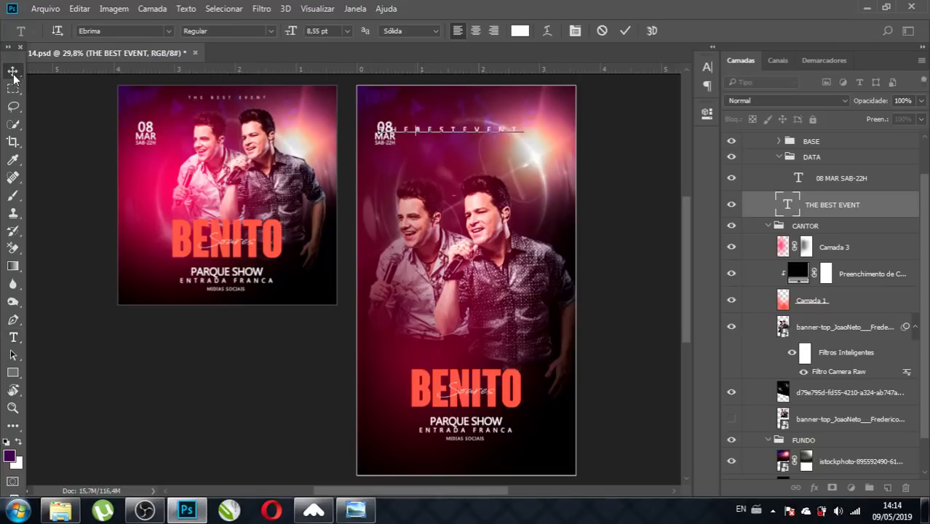
- Narrow the THEBESTEVENT tagline to about 83% so it fits beside the date
key(ctrl+t)
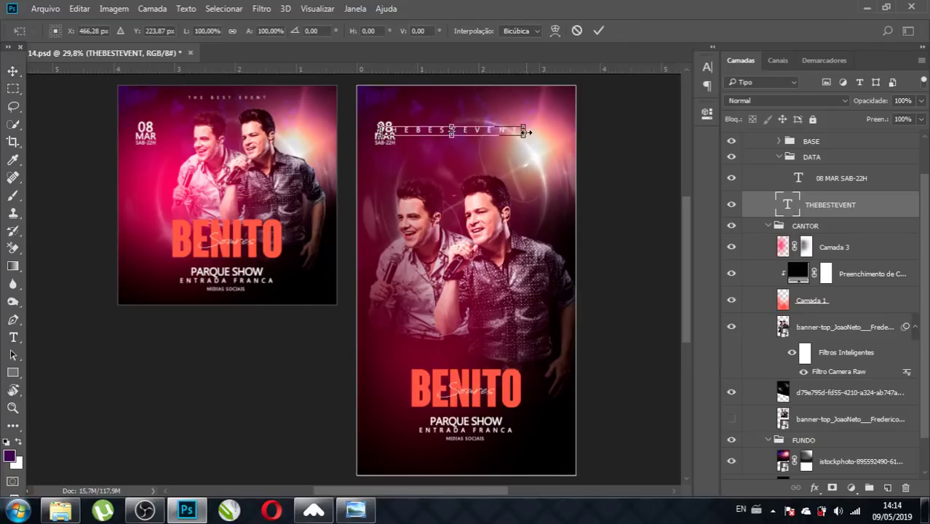
drag(524, 131, 518, 131)
mouse_move(515, 133)
mouse_down()
mouse_move(487, 133)
mouse_move(501, 139)
mouse_up()
key(Return)
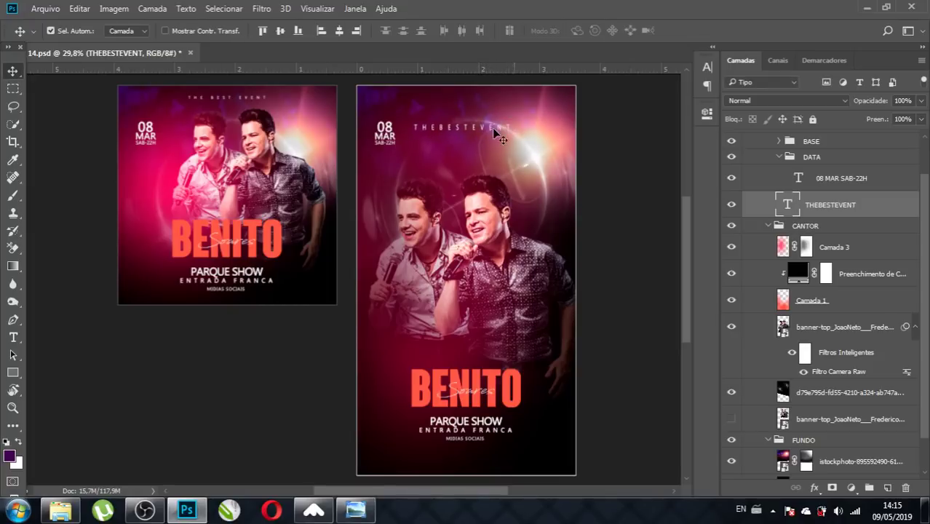
scroll(866, 291, down, 1)
click(828, 451)
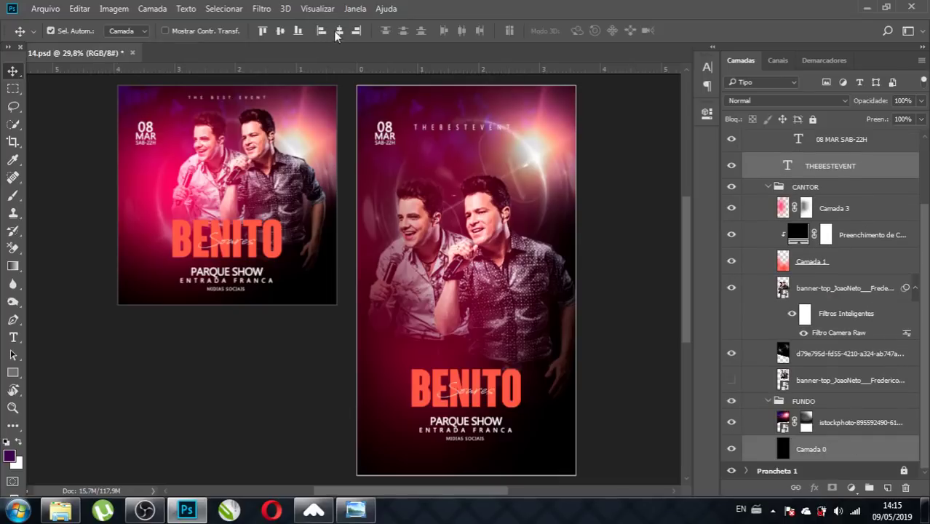
- Enlarge the 08 MAR SAB-22H date to about 145% and shift it slightly down and right
click(579, 135)
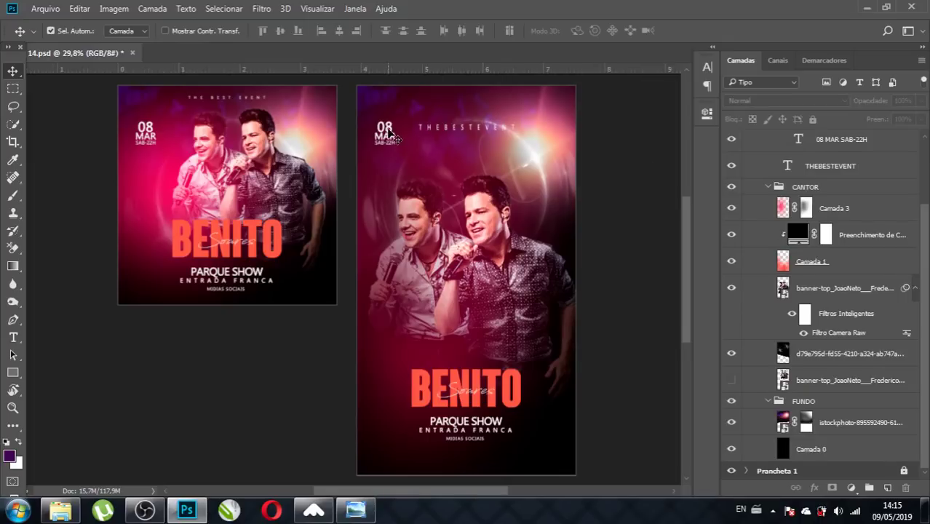
click(390, 133)
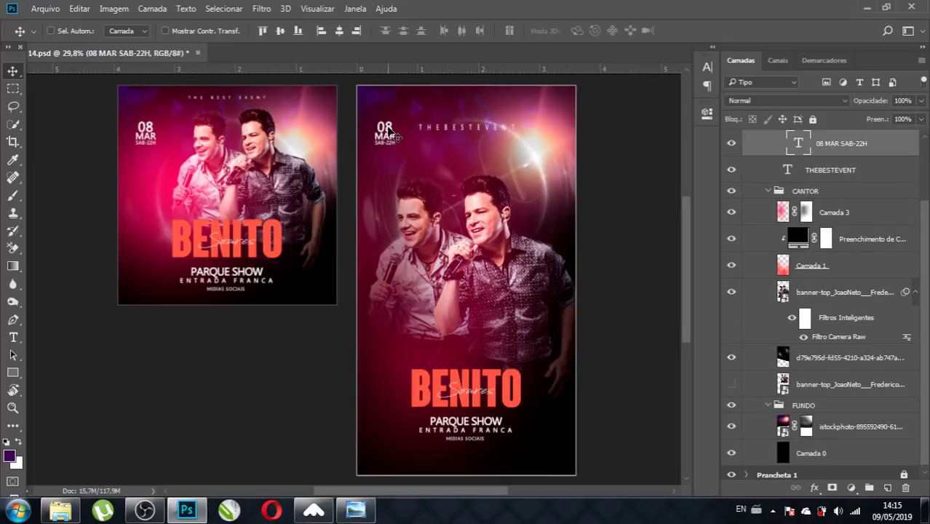
key(ctrl+t)
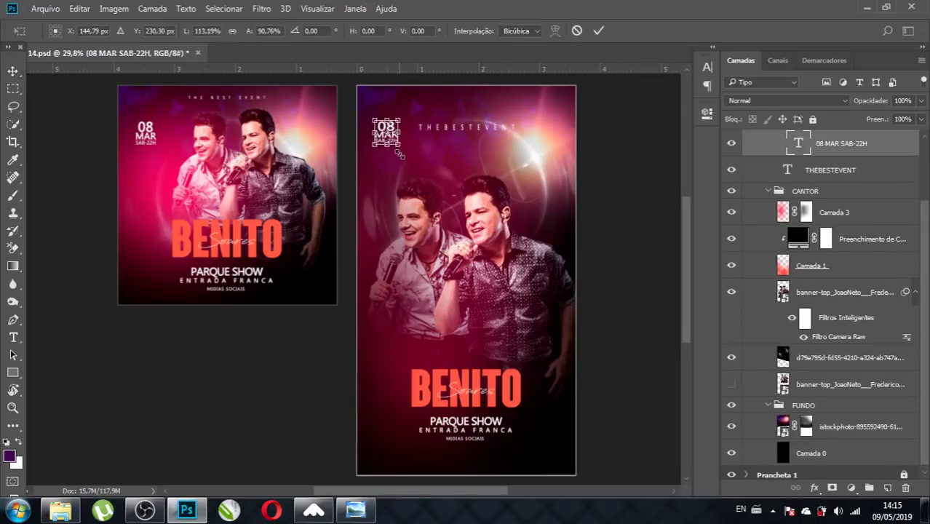
drag(399, 154, 402, 146)
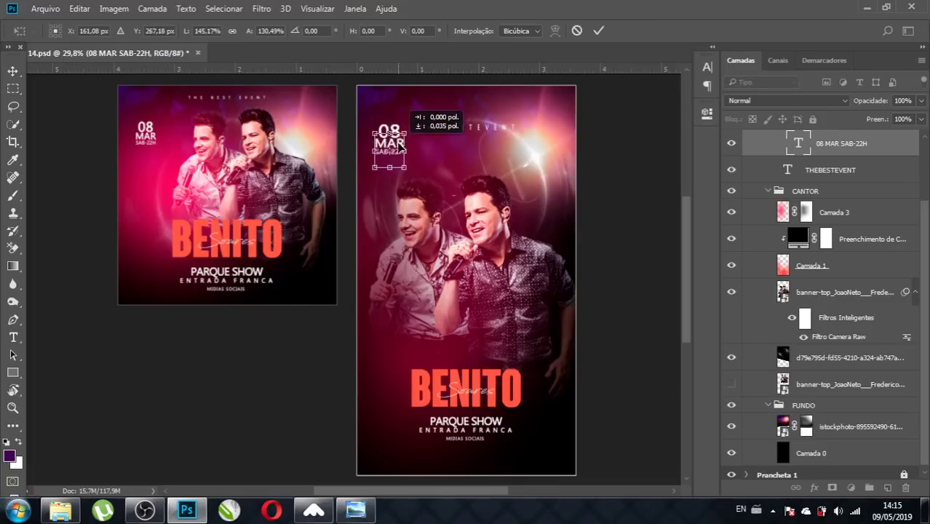
drag(399, 145, 398, 152)
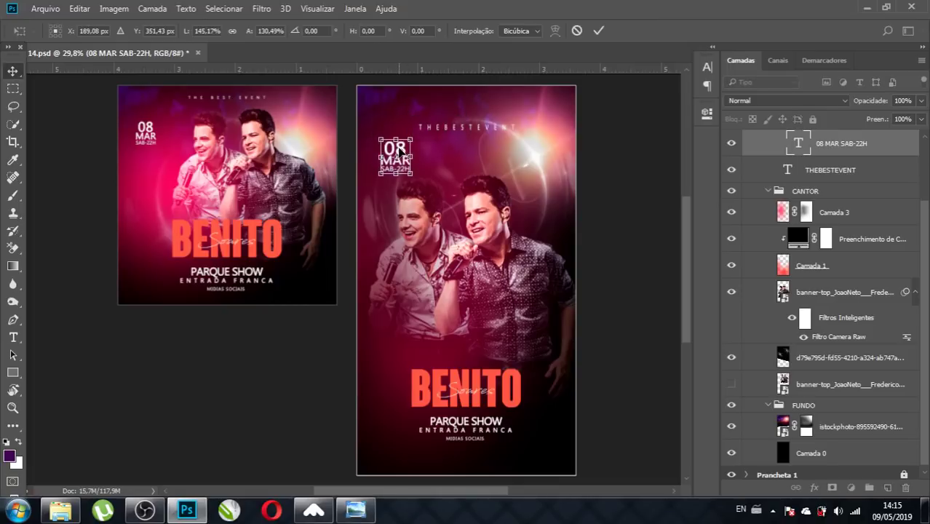
key(Return)
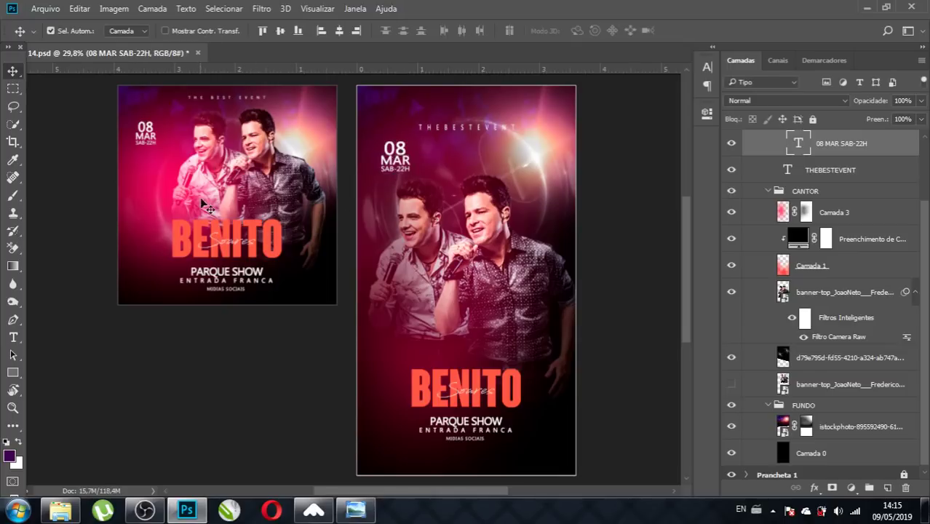
- Hide and re-show the istockphoto background photo and Camada 0 to compare their effect
click(540, 145)
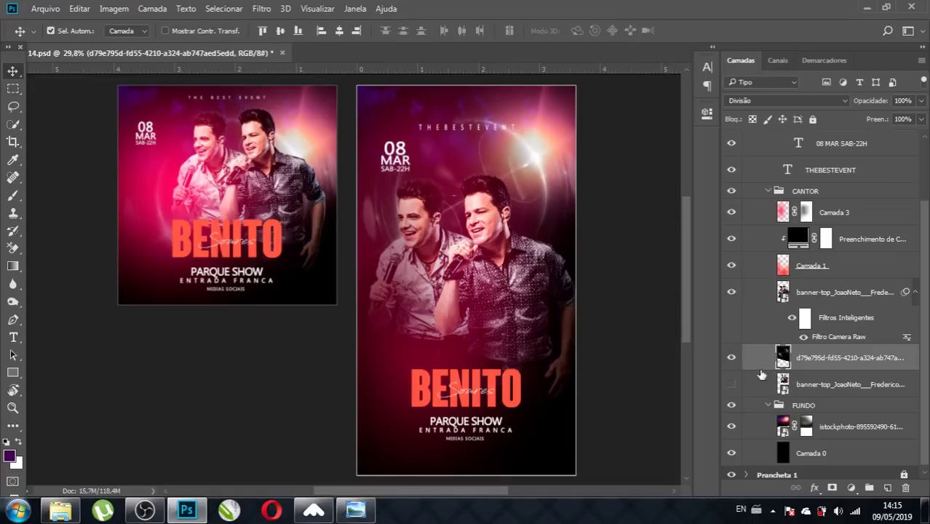
click(783, 427)
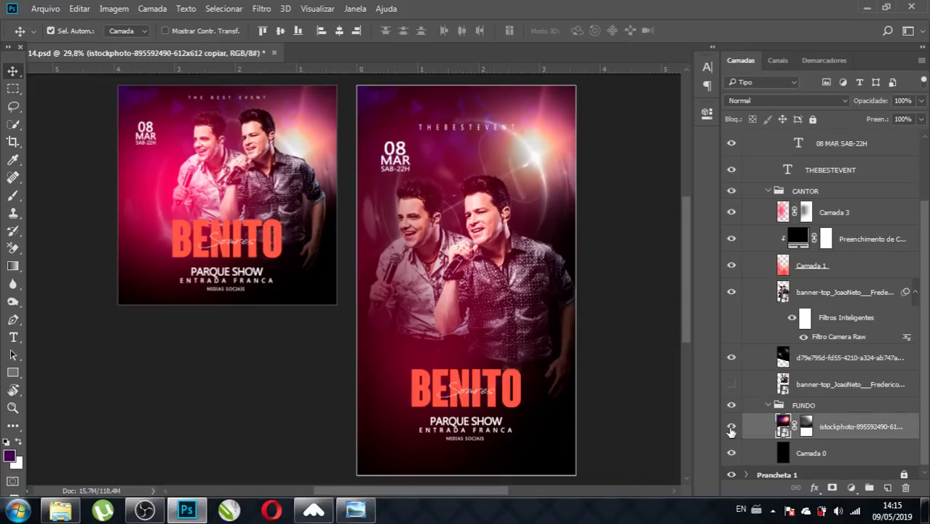
click(732, 427)
scroll(790, 404, down, 1)
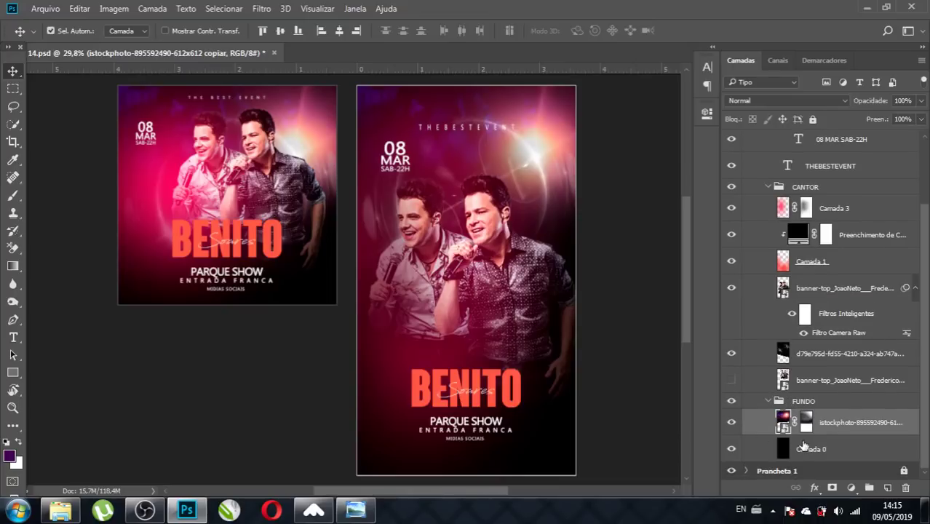
click(732, 422)
scroll(795, 383, up, 2)
scroll(798, 360, up, 2)
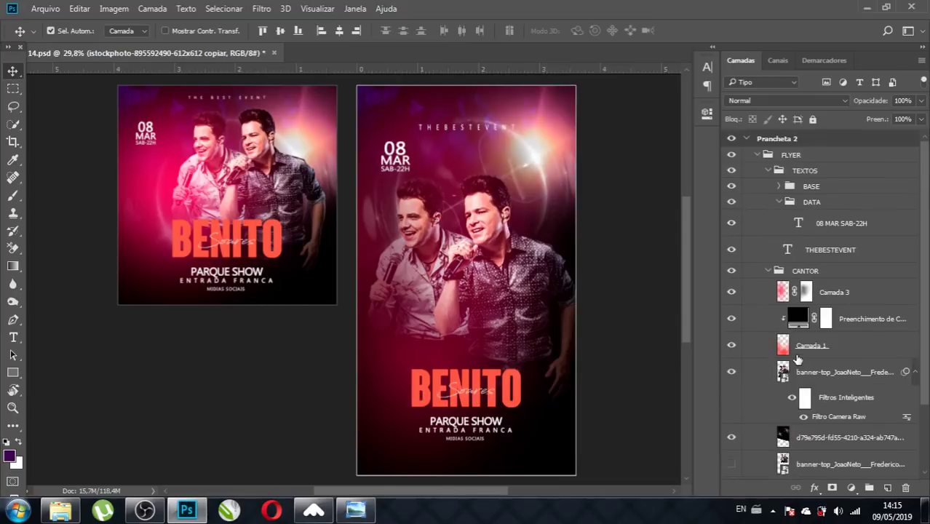
scroll(798, 360, down, 2)
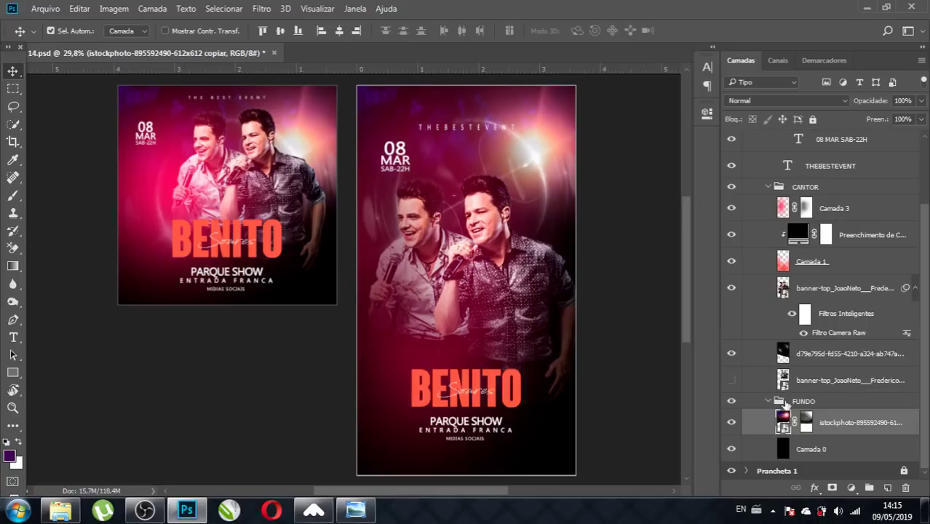
click(731, 450)
click(733, 450)
- Select the d79e795d glow overlay and istockphoto background photo layers in the FUNDO group
click(769, 402)
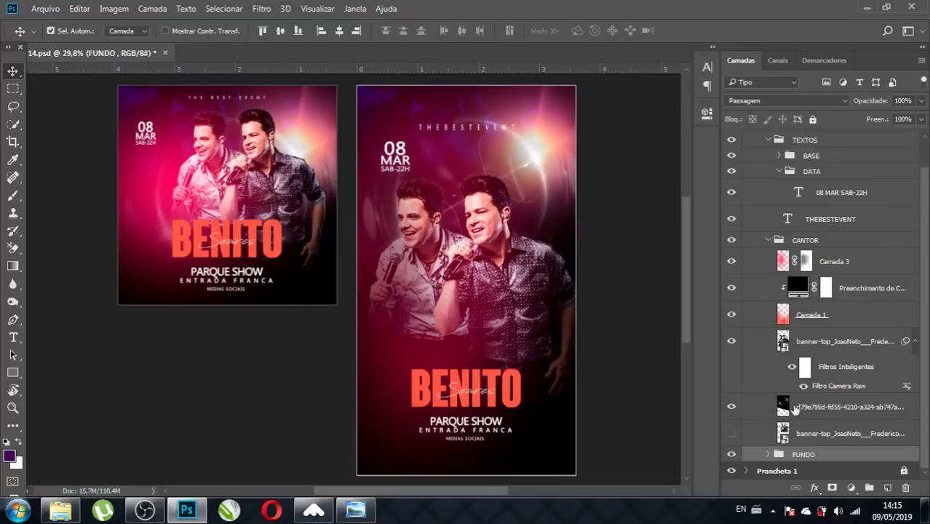
click(732, 407)
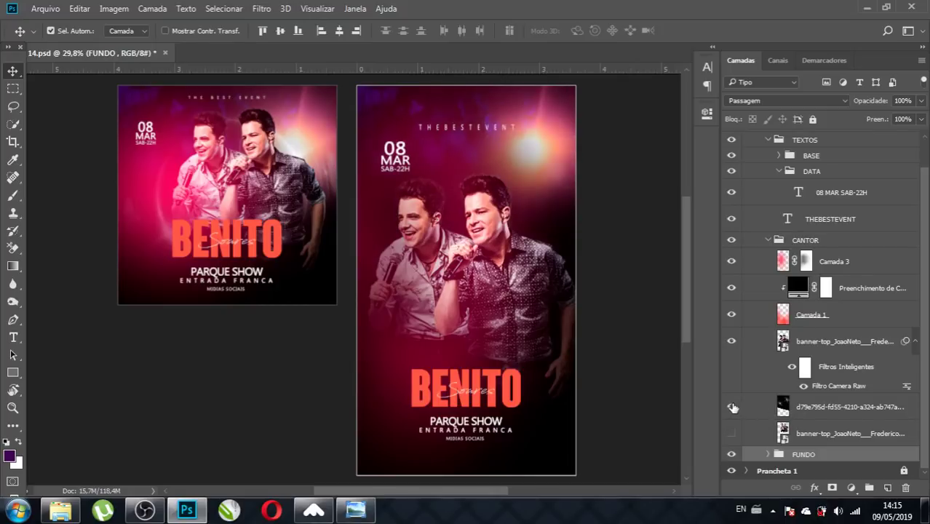
click(732, 408)
click(769, 454)
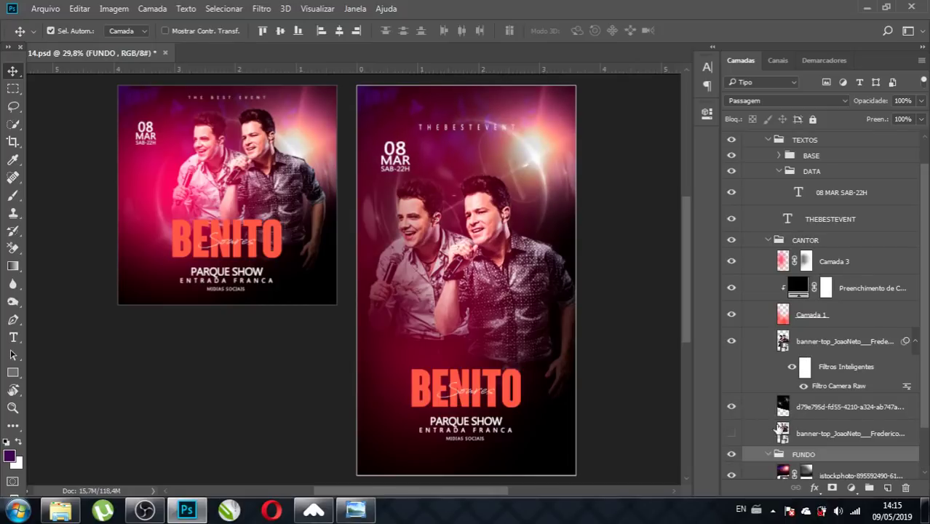
scroll(771, 408, down, 2)
click(790, 362)
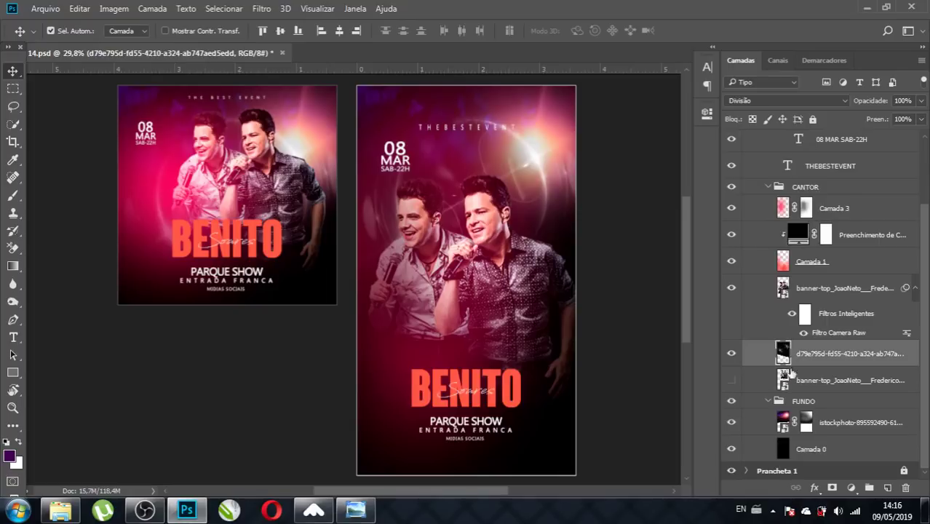
shift+click(783, 420)
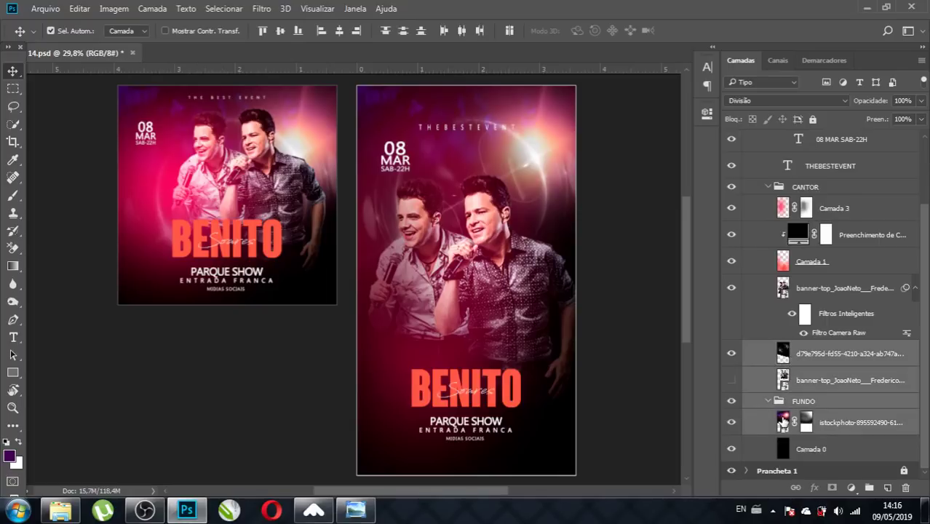
click(783, 420)
- Shift the glow overlay and background photo lower on Prancheta 2, scaling them to about 103%
ctrl+click(815, 354)
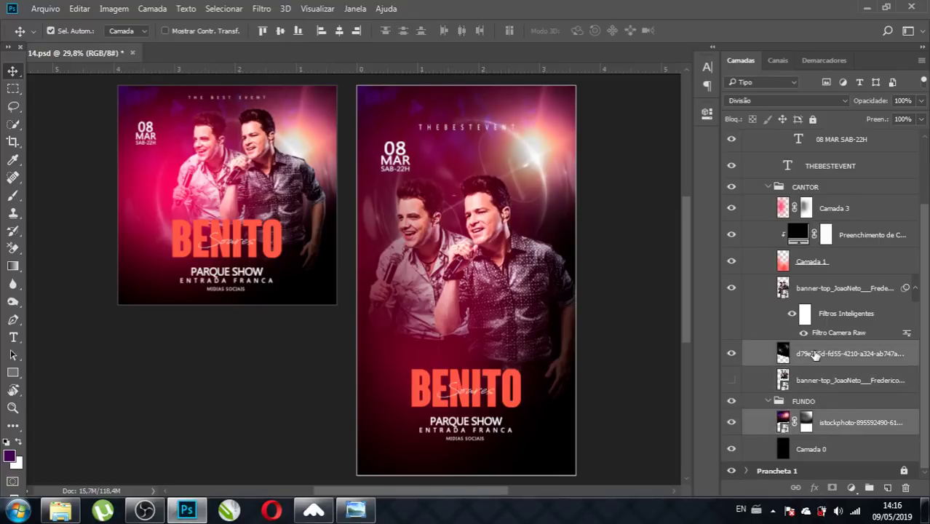
key(ctrl+t)
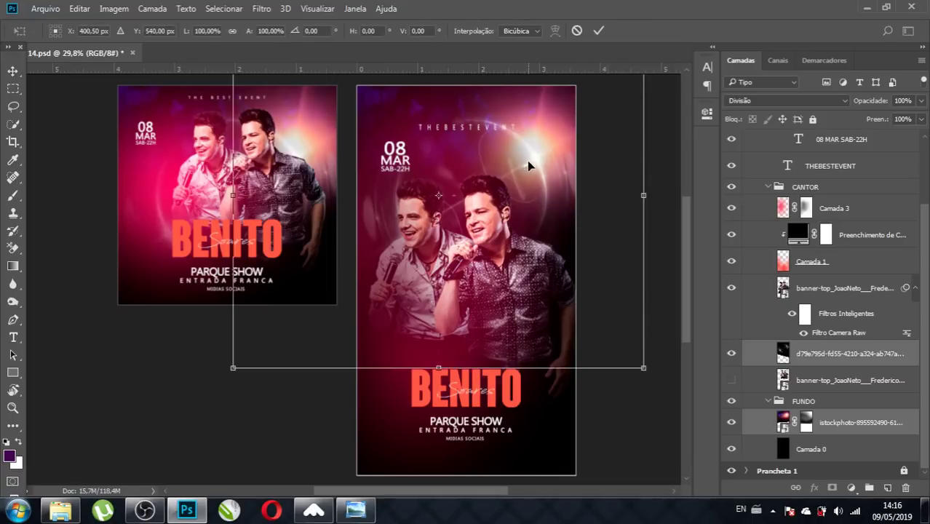
drag(527, 160, 527, 176)
drag(642, 387, 648, 396)
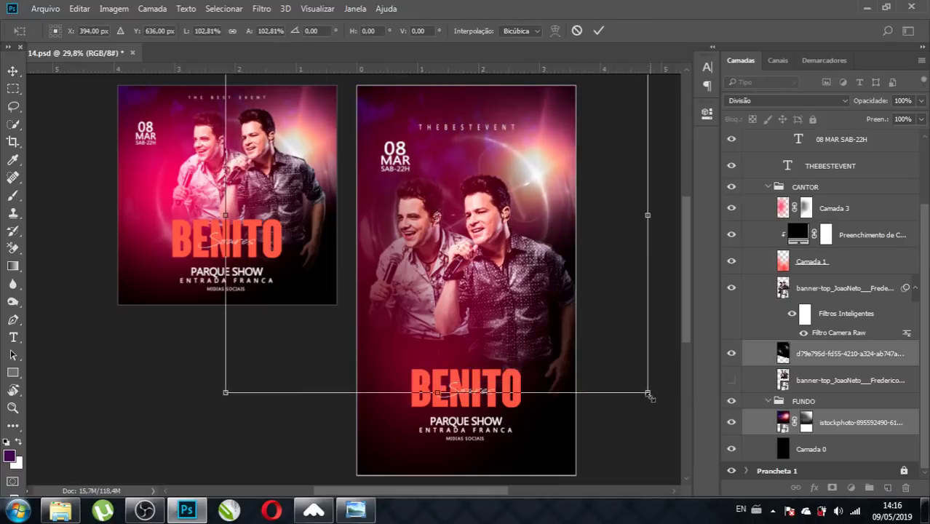
drag(525, 205, 528, 208)
key(ctrl+h)
key(Return)
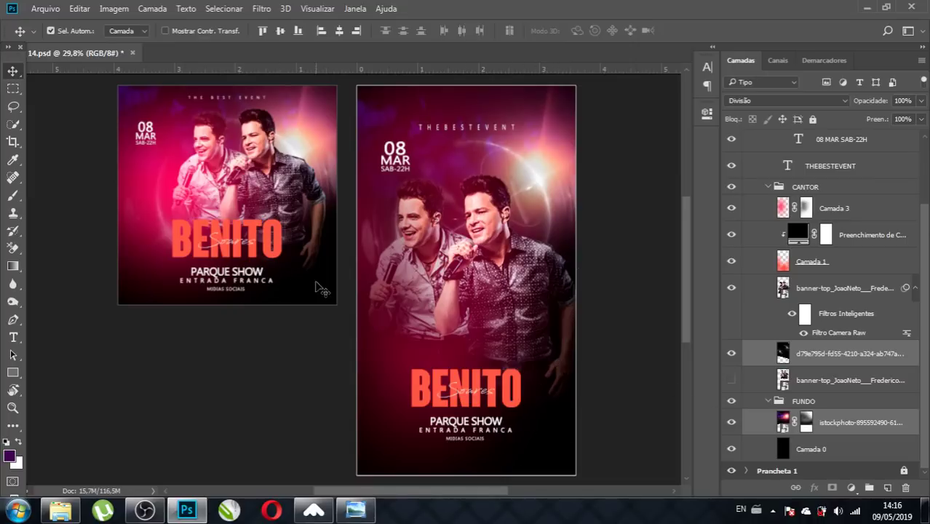
- Add new layer Camada 4 above the istockphoto photo and paint dark maroon shadow on the stories flyer
click(624, 346)
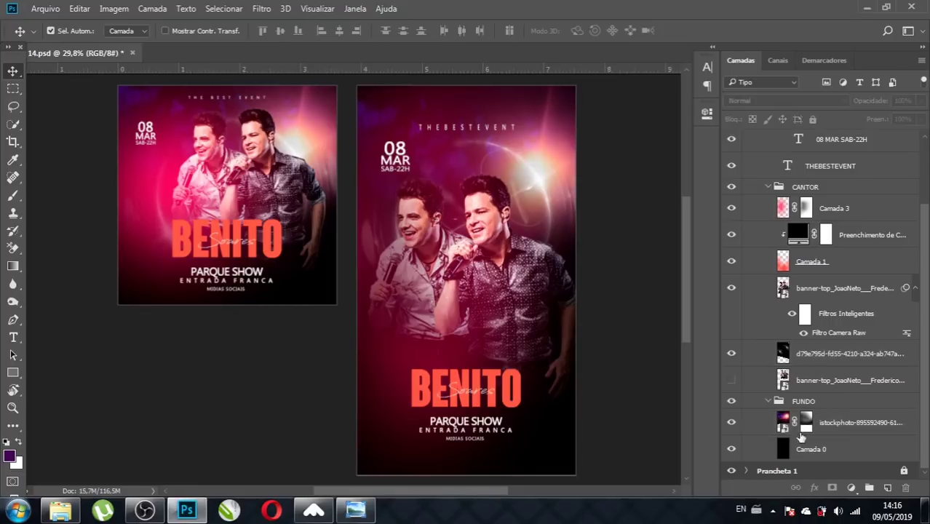
click(783, 422)
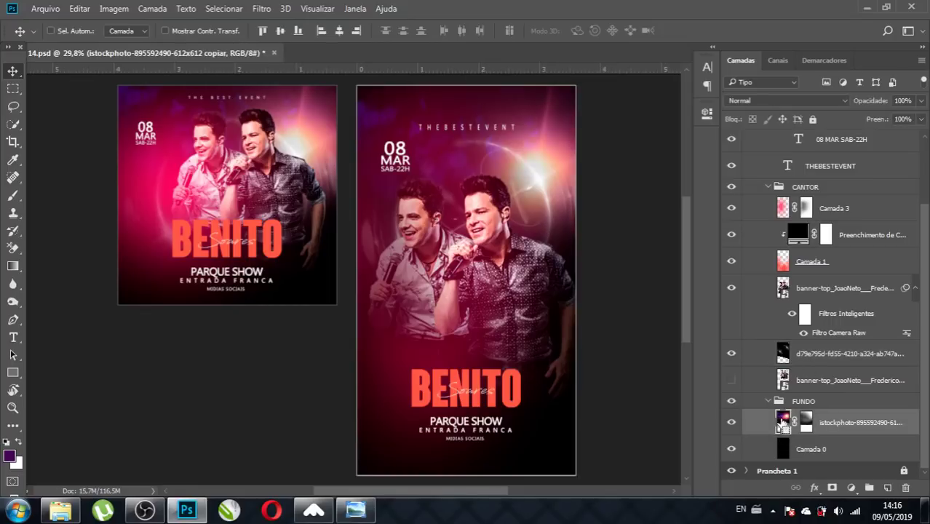
key(ctrl+shift+n)
key(Return)
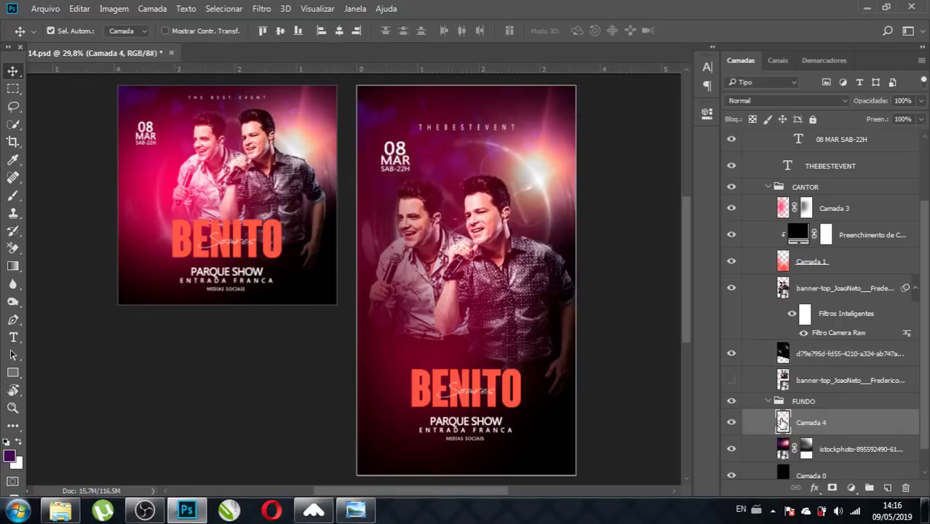
key(b)
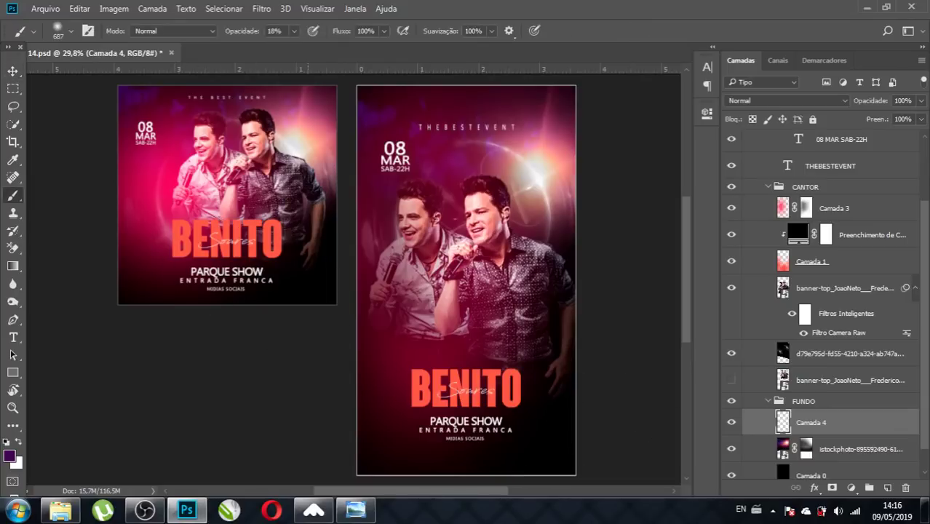
alt+click(410, 401)
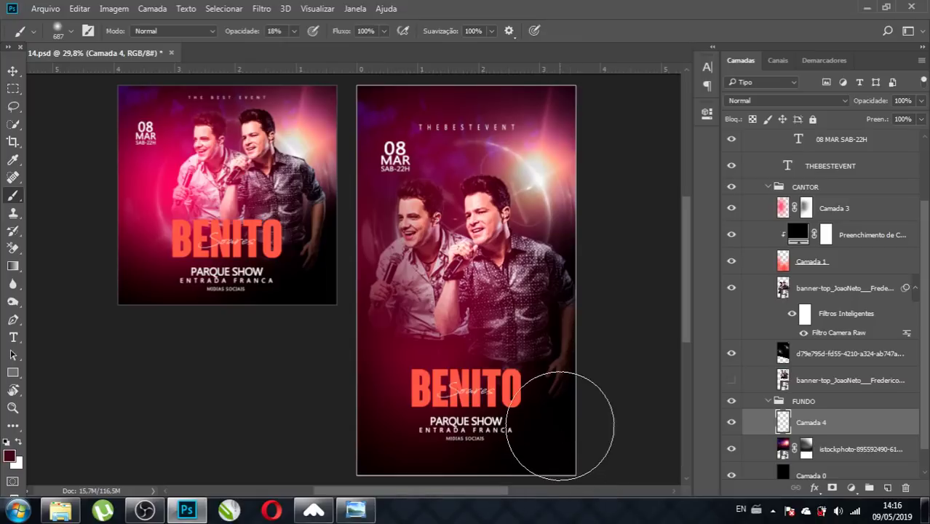
scroll(563, 325, down, 1)
drag(562, 325, 462, 326)
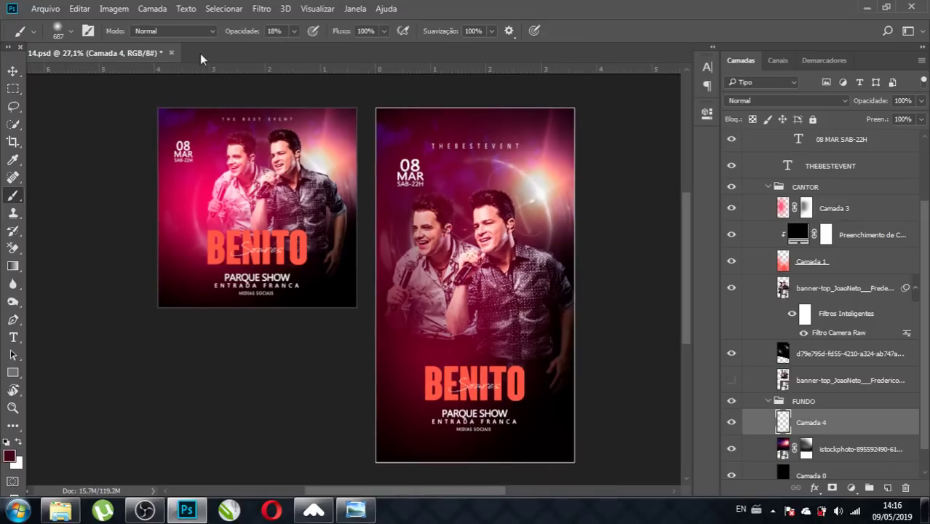
- Darken the lower-right edge at 46% brush opacity and move Camada 4 out of the FUNDO group
drag(294, 32, 312, 102)
drag(582, 455, 556, 441)
drag(495, 375, 574, 446)
drag(783, 422, 783, 344)
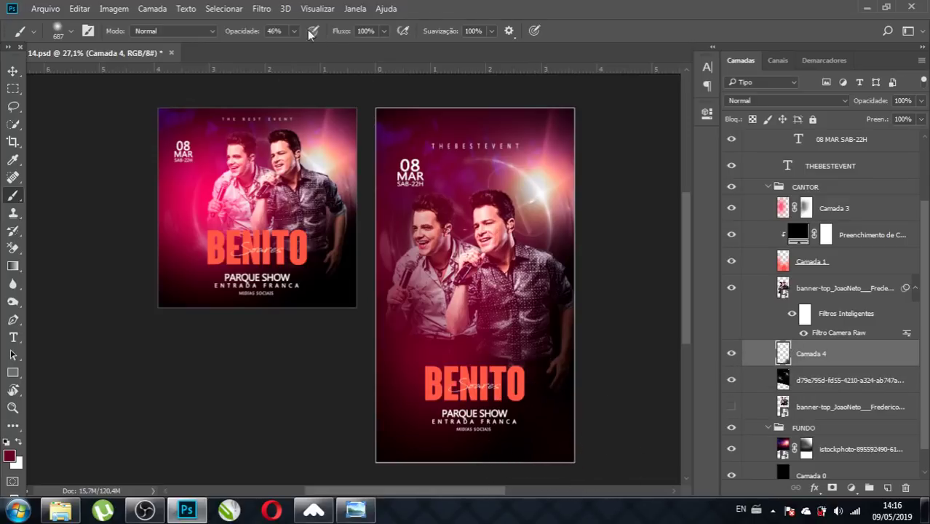
drag(294, 30, 335, 51)
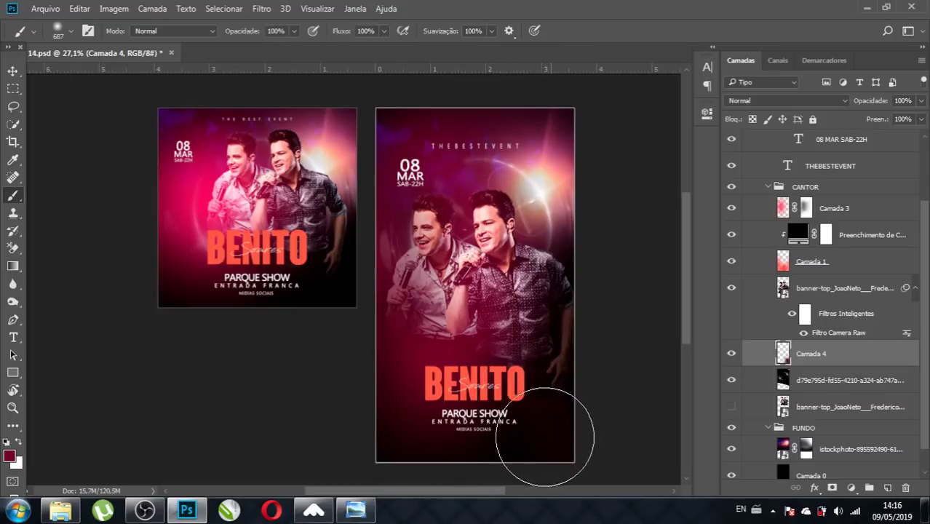
click(732, 353)
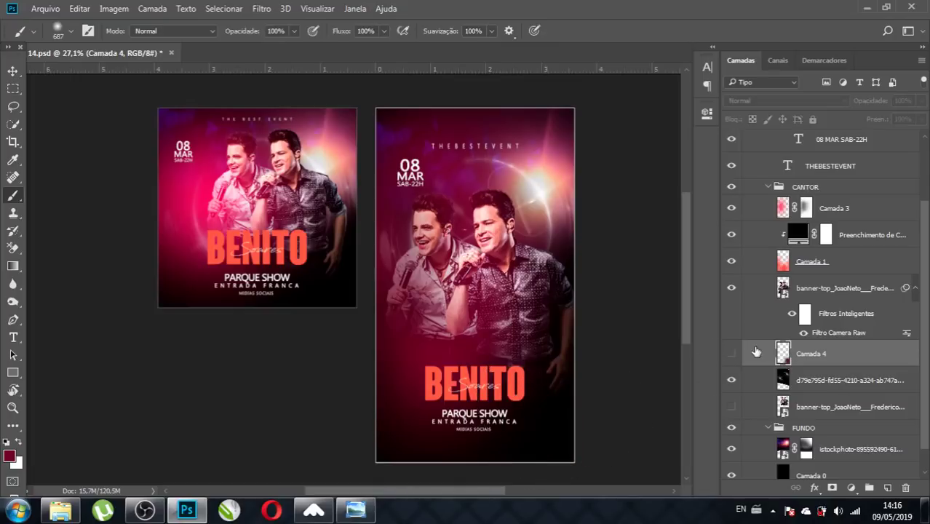
click(730, 354)
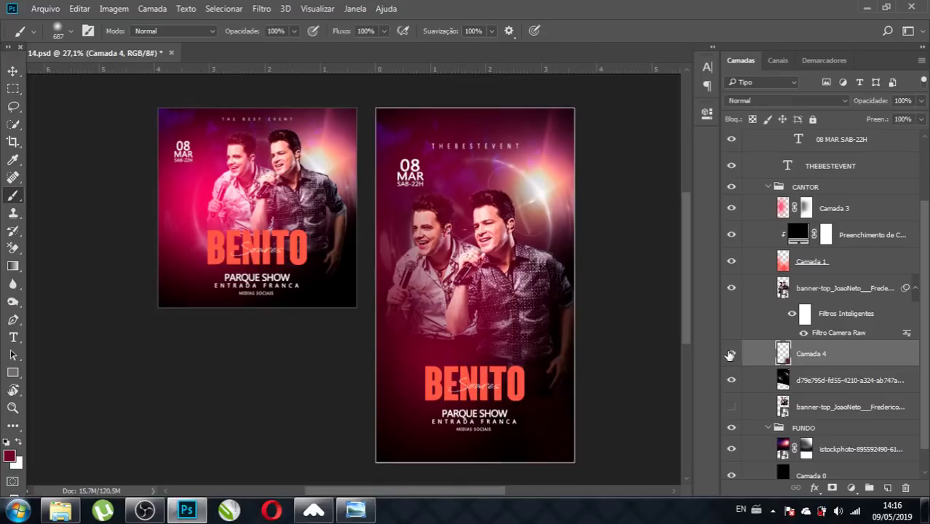
- Replace the old Camada 4 shading with a fresh empty layer in the CANTOR group
drag(789, 356, 800, 207)
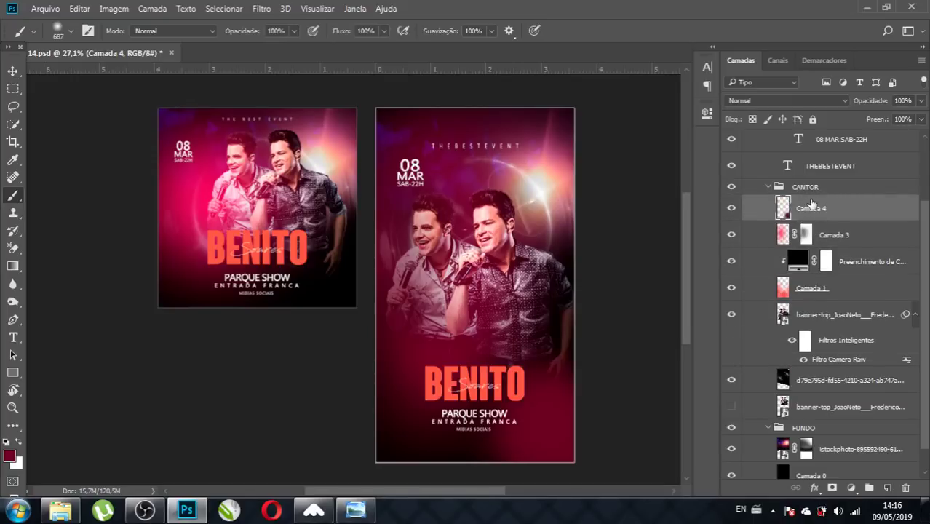
key(Delete)
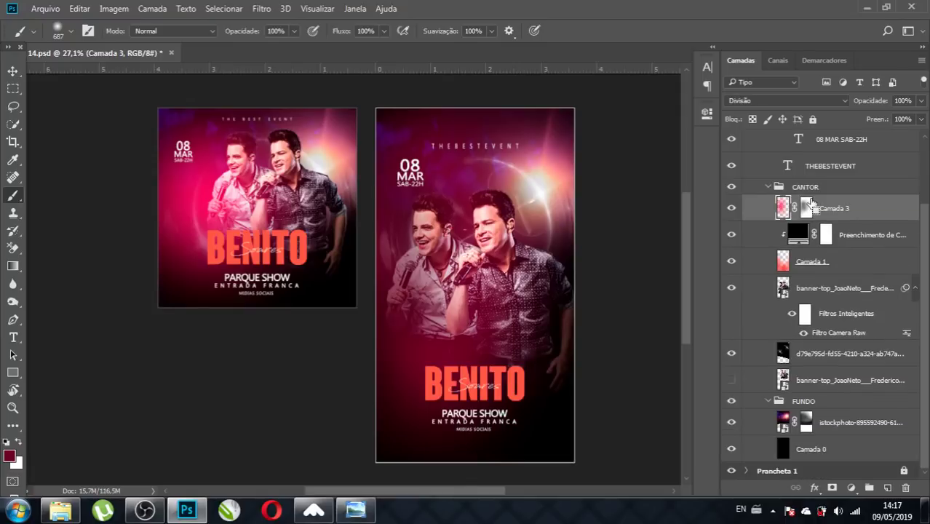
key(ctrl+shift+n)
key(Return)
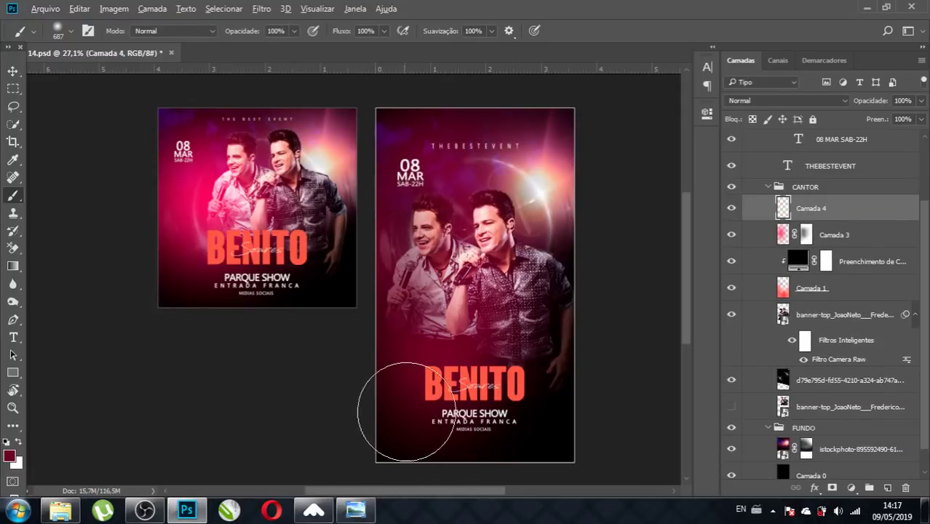
- Paint dark maroon shading along the stories flyer's bottom at 16% brush opacity; set layer opacity to 67%
click(406, 412)
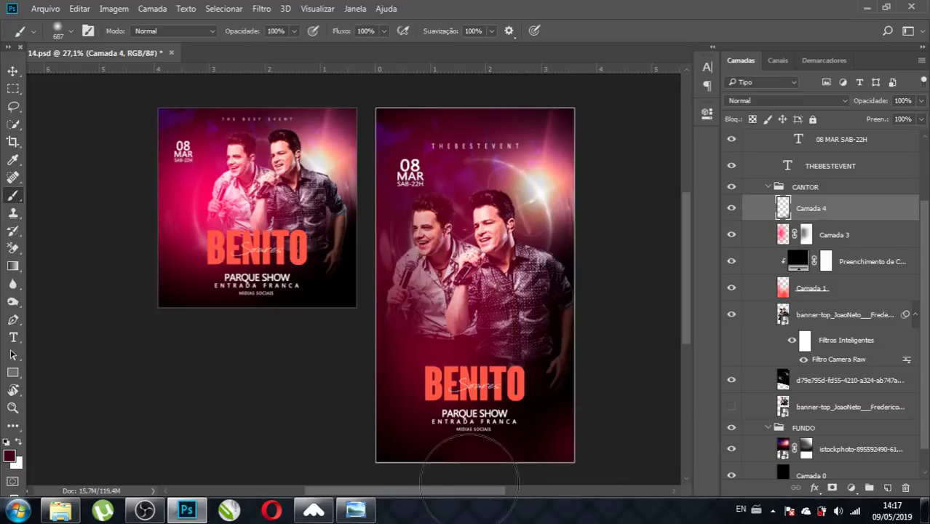
drag(602, 354, 589, 434)
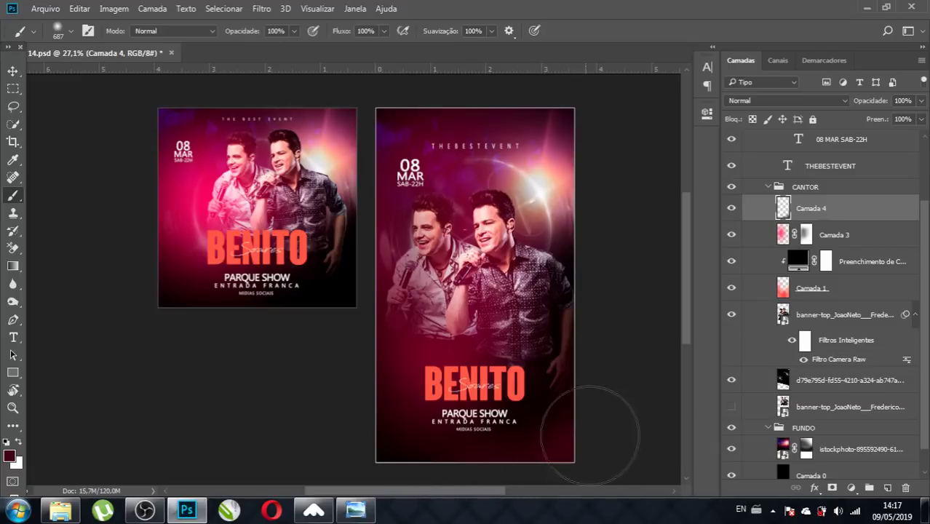
drag(296, 32, 285, 74)
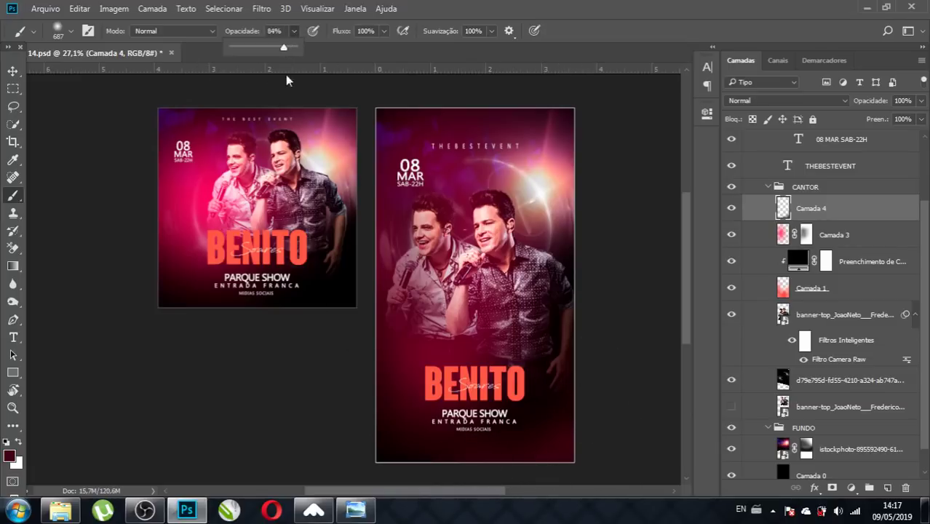
drag(253, 130, 240, 131)
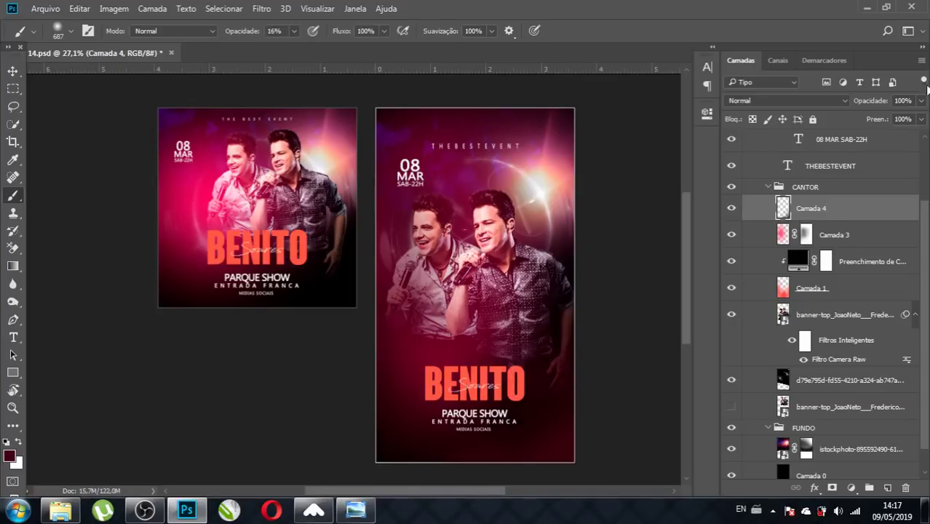
drag(921, 100, 900, 153)
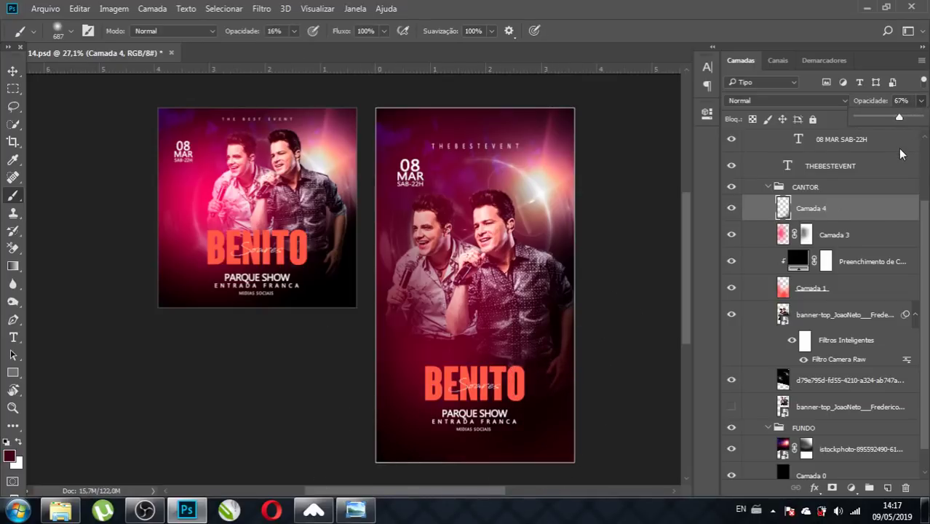
click(12, 71)
- Collapse the CANTOR, FLYER and Prancheta 2 groups and check each artboard's visibility
click(72, 124)
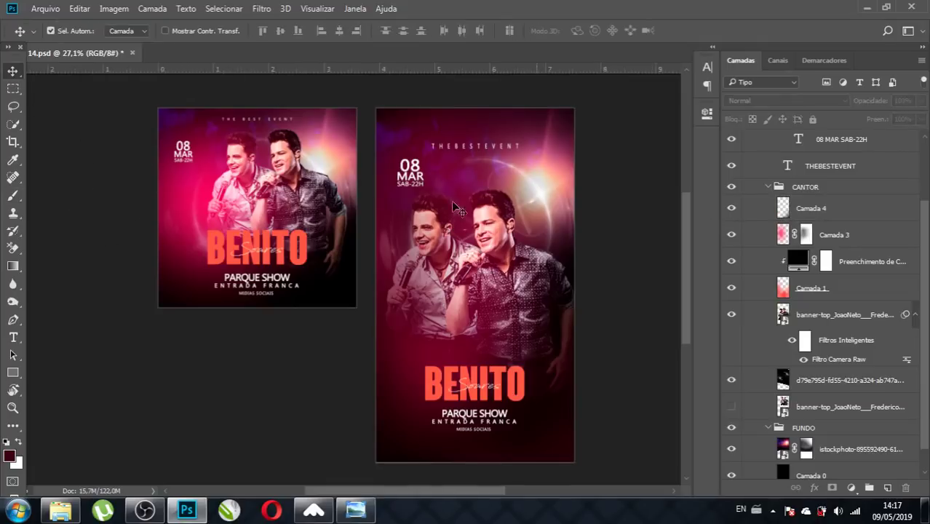
click(769, 188)
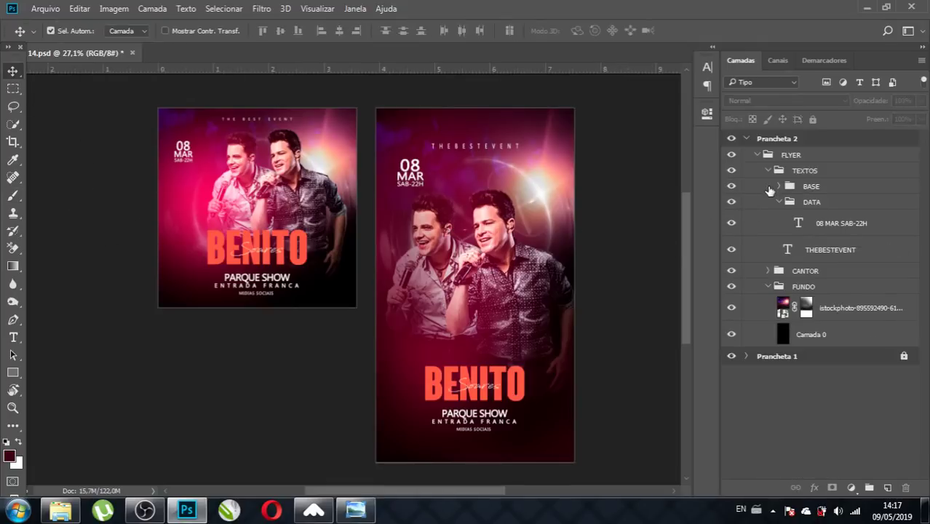
click(757, 155)
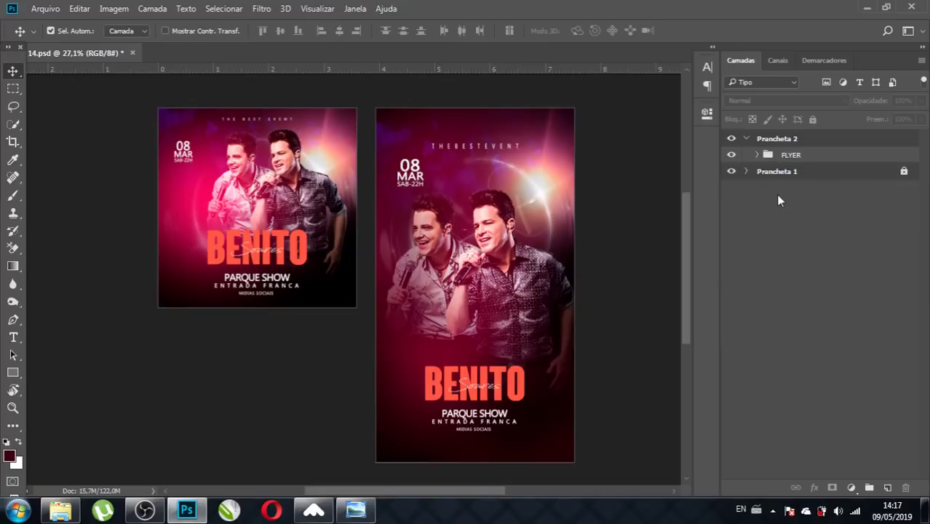
click(746, 139)
click(732, 138)
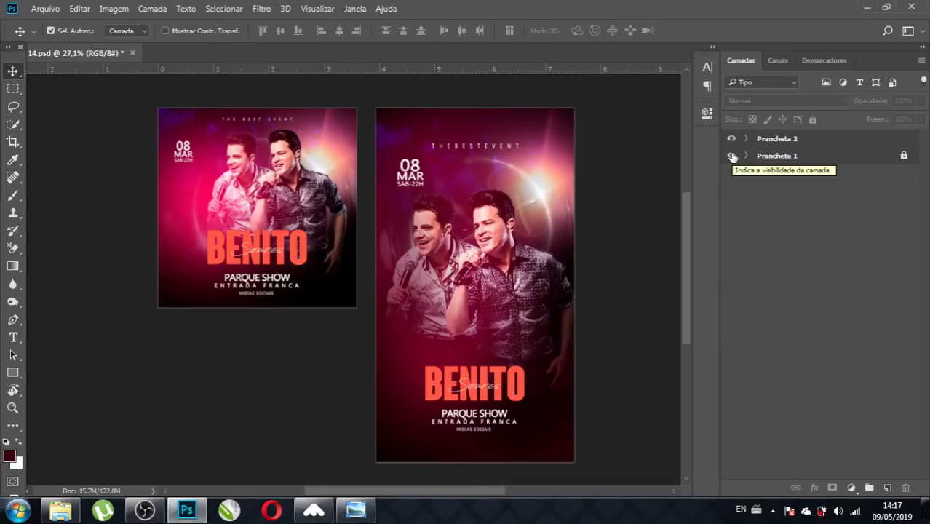
click(732, 156)
click(733, 156)
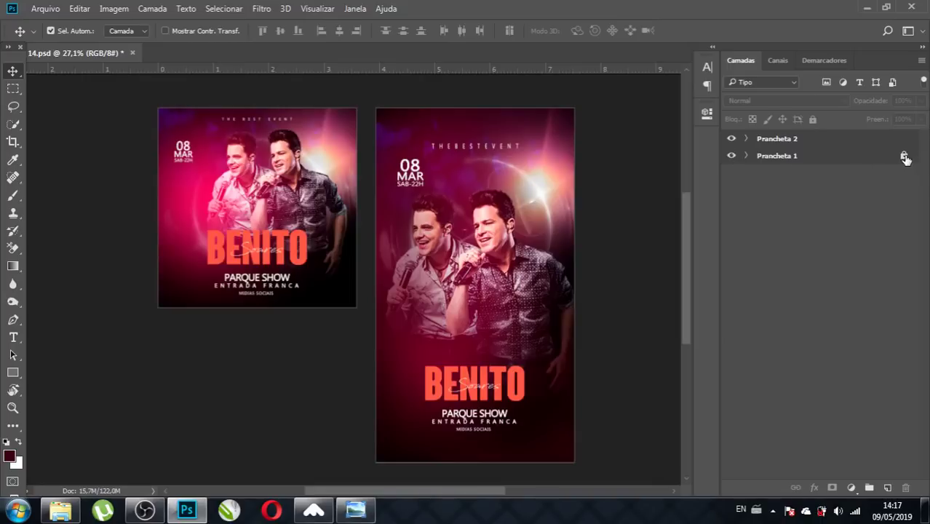
- Rename Prancheta 1 to FEED and Prancheta 2 to ESTORIES, then verify both artboards display
double_click(773, 157)
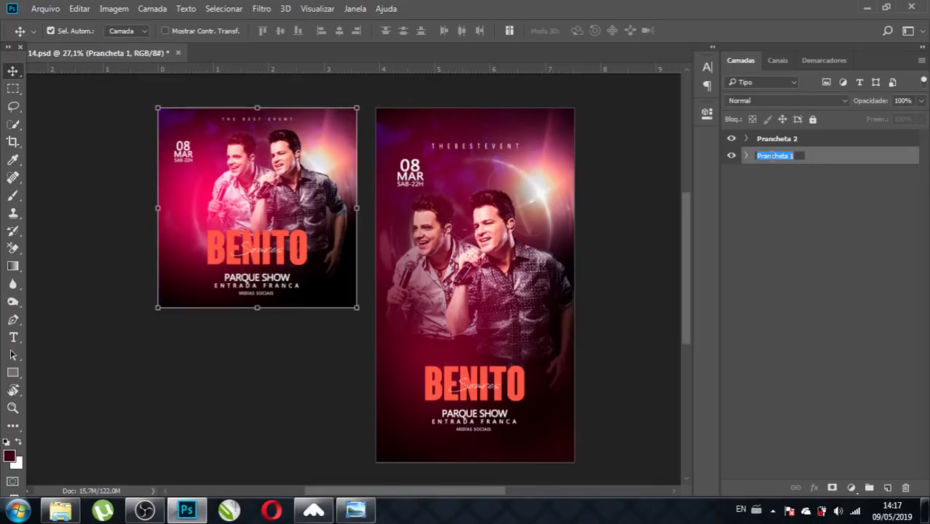
text(FEED)
key(Return)
double_click(773, 139)
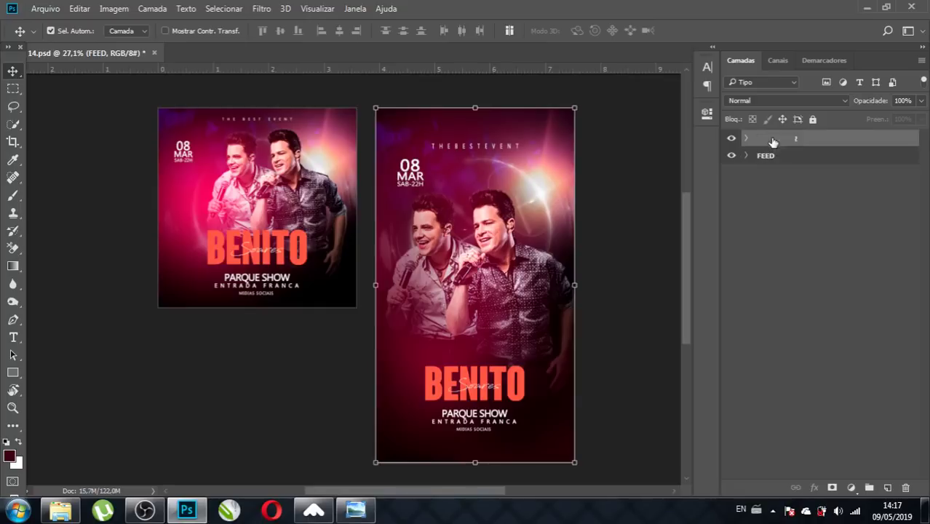
text(ESTORIE)
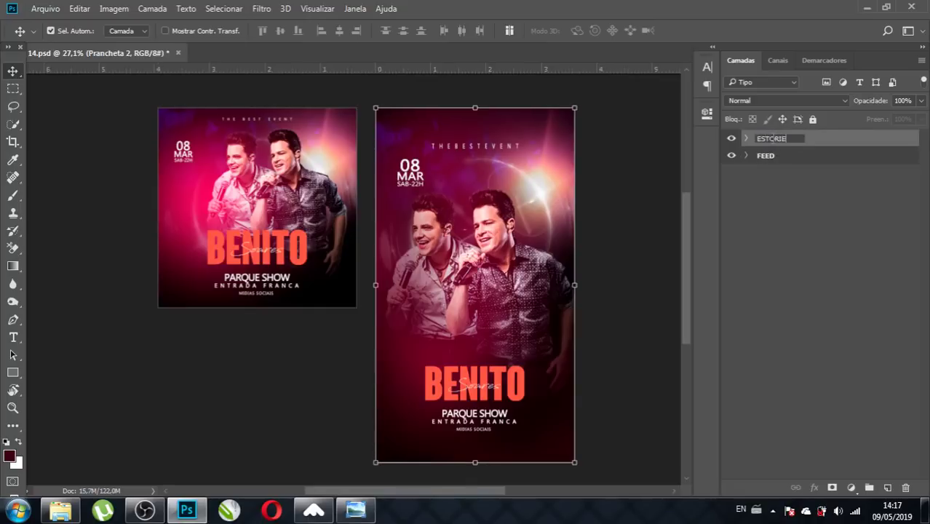
text(S)
key(Return)
click(606, 170)
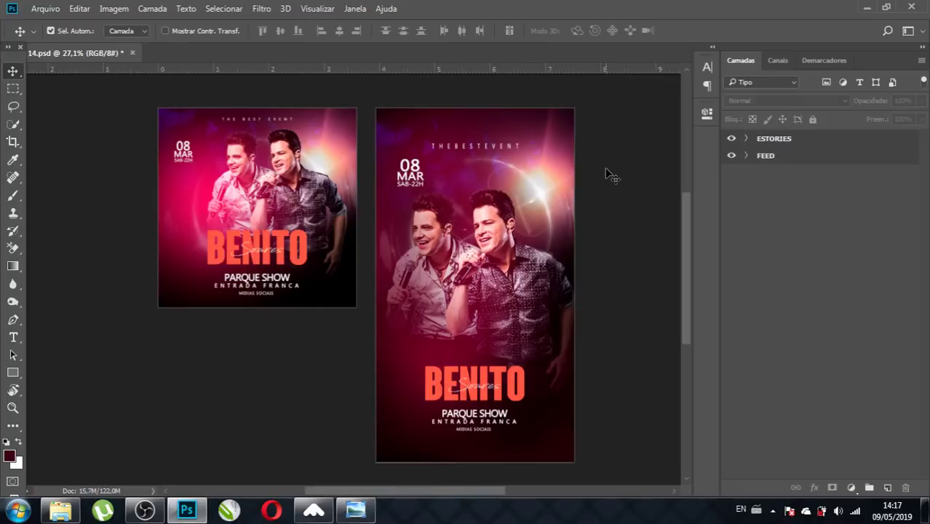
click(731, 139)
click(731, 139)
click(732, 155)
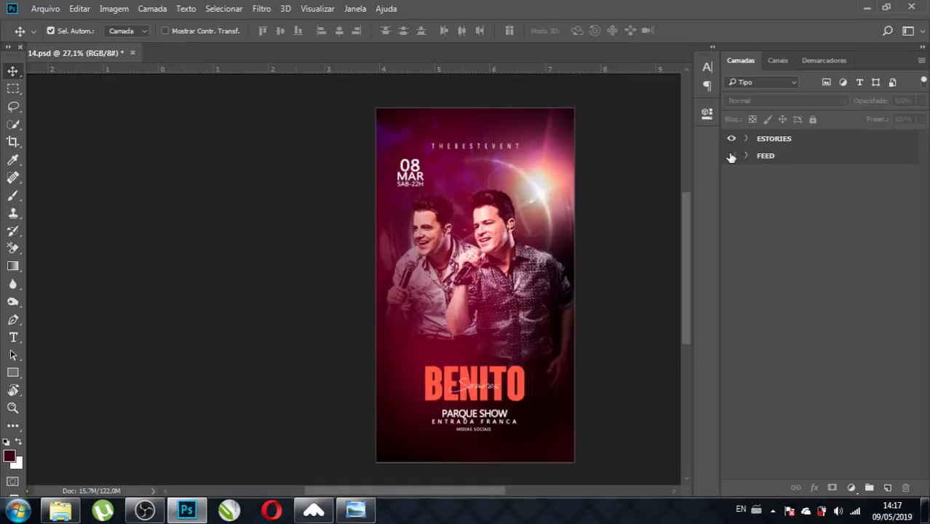
scroll(617, 185, up, 1)
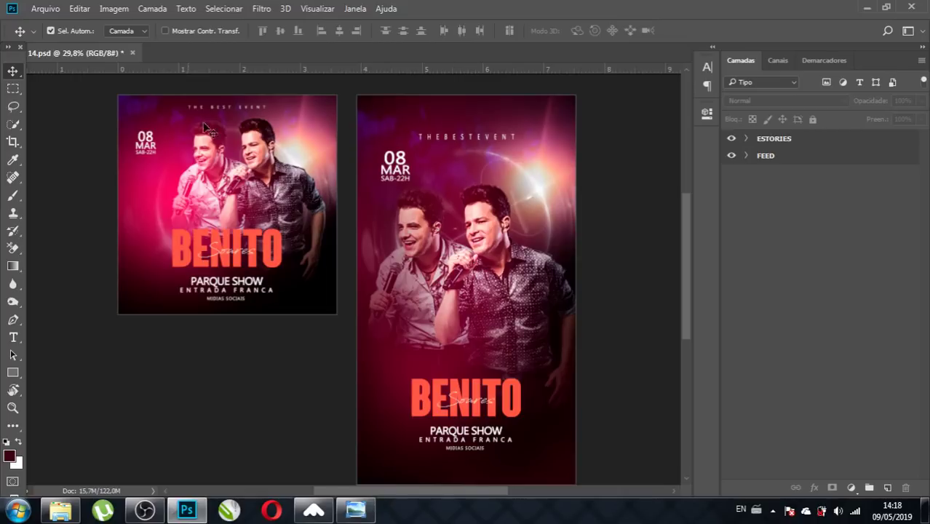
- Configure Artboards to Files for PNG-24 output with prefix ARTE 14, saving to the Desktop
click(46, 11)
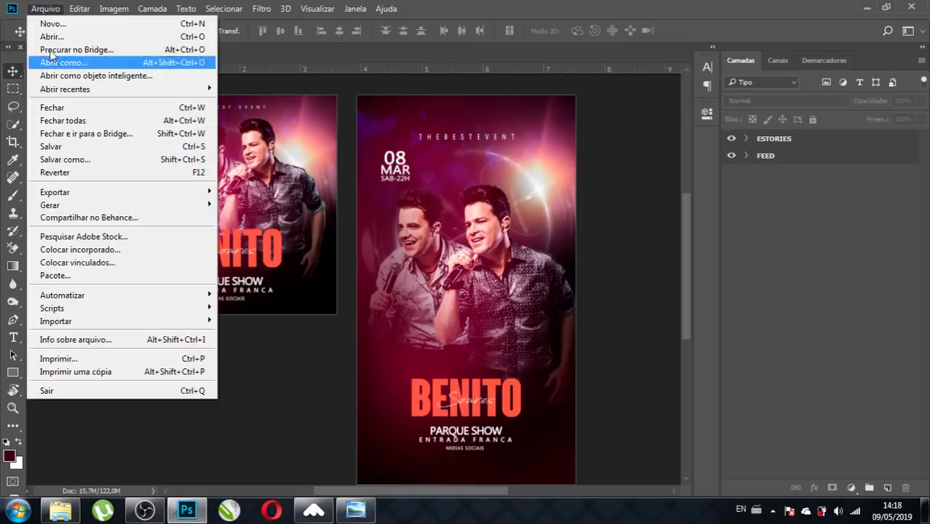
mouse_move(88, 192)
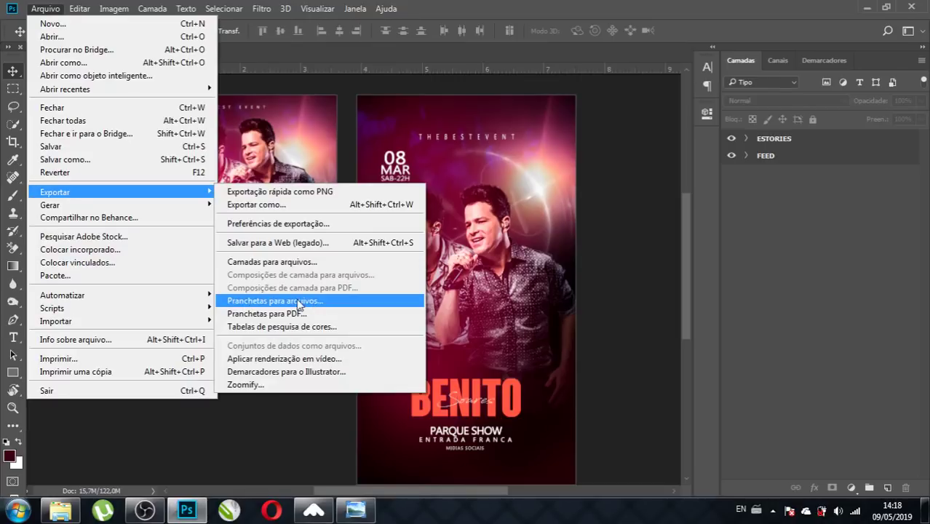
click(299, 303)
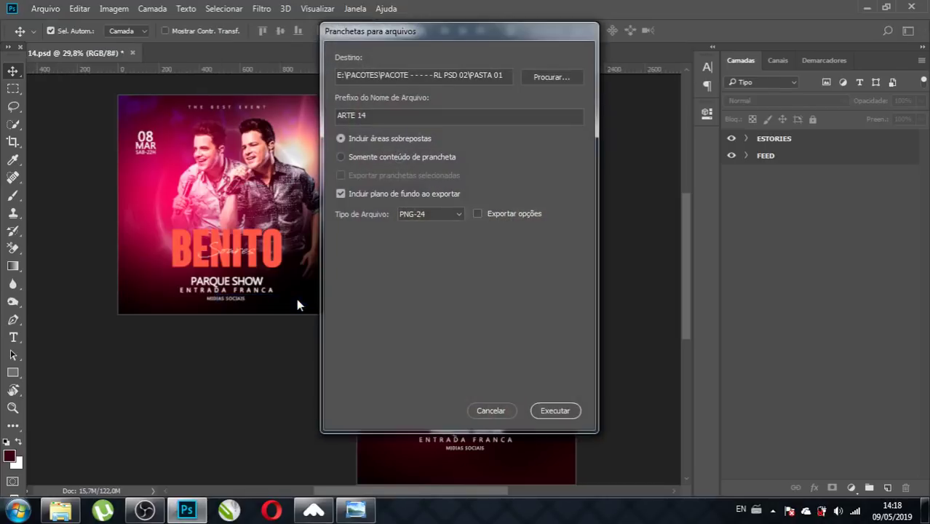
click(428, 214)
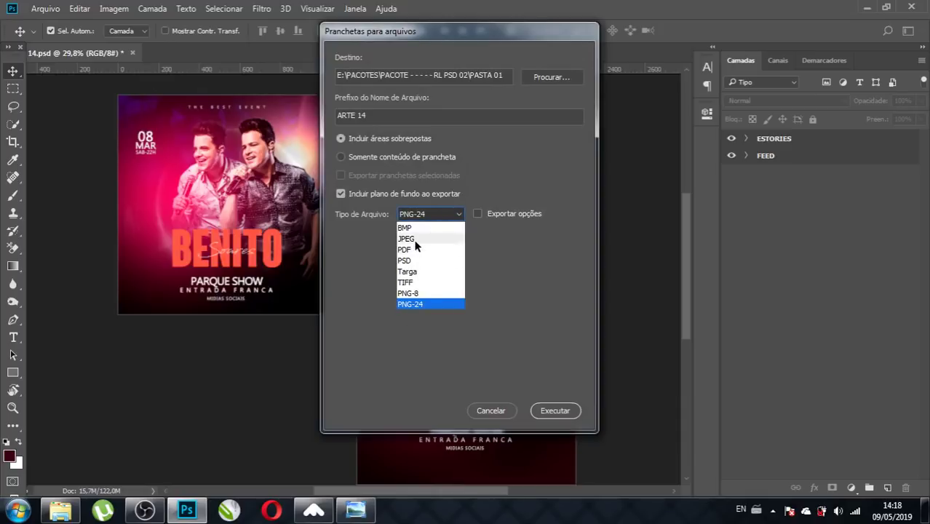
click(411, 305)
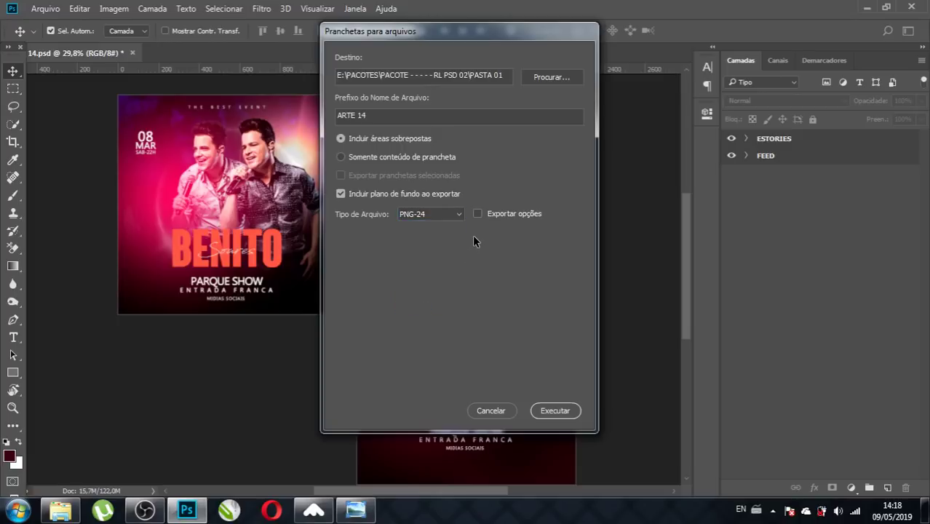
click(556, 78)
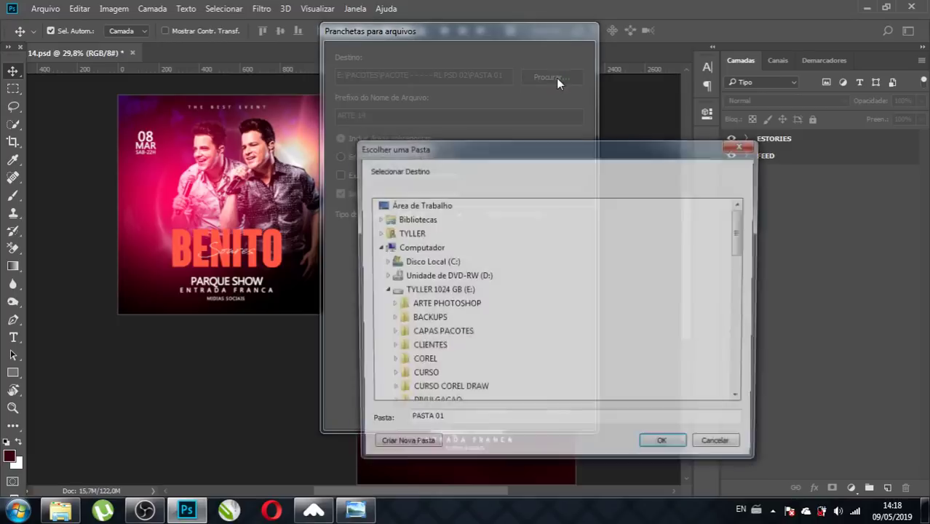
drag(741, 309, 742, 217)
click(408, 205)
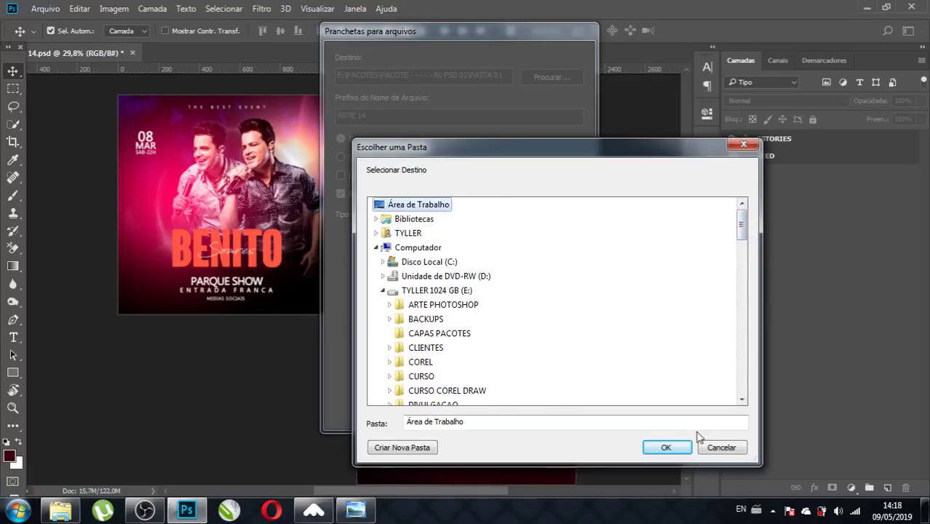
click(665, 447)
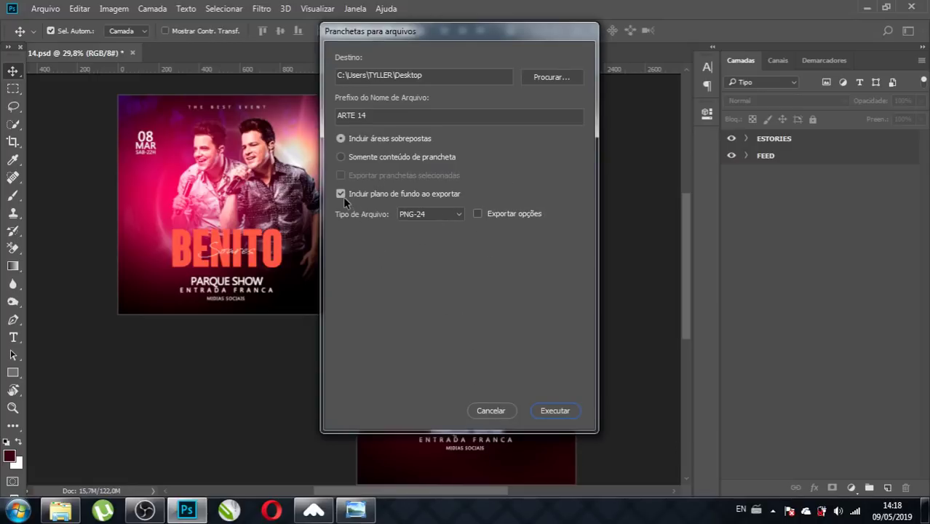
- Run the artboard export to the Desktop and dismiss the Alerta de Script confirmation
click(549, 410)
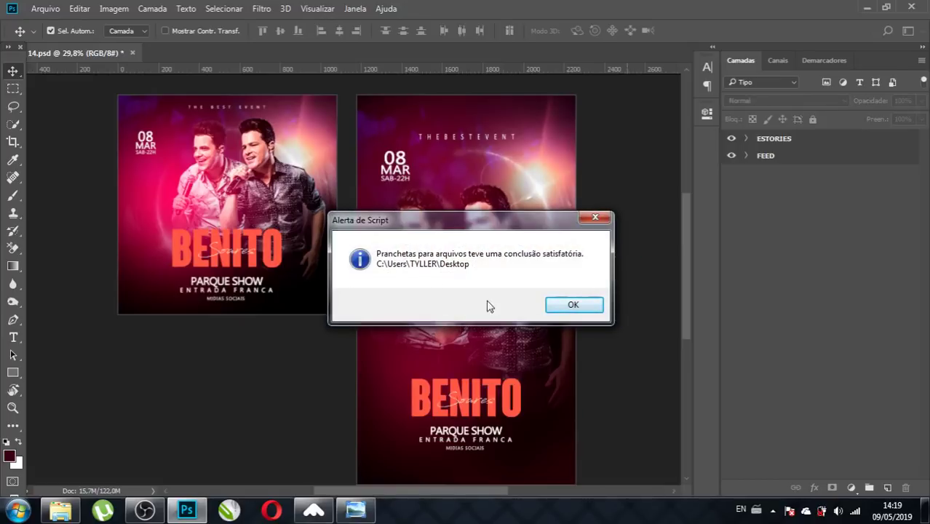
click(555, 308)
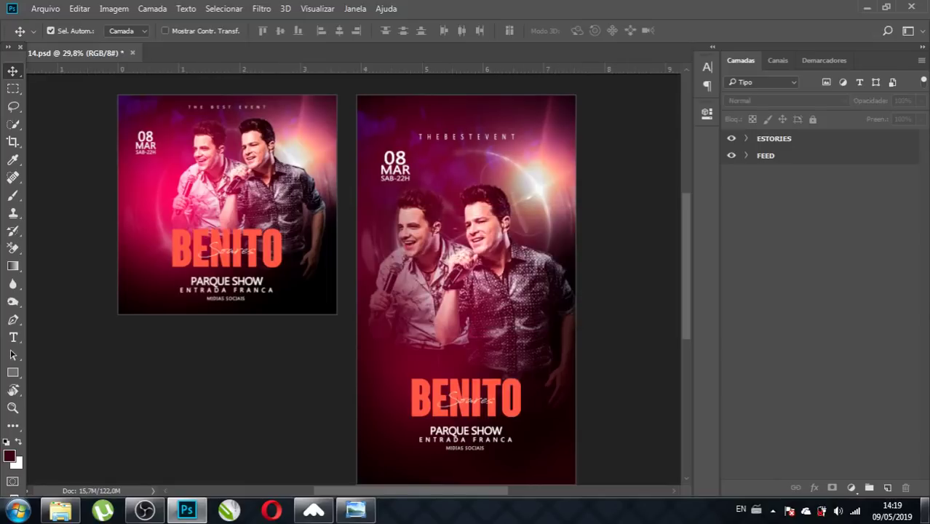
- Preview ARTE-14FEED and ARTE-14ESTORIES in Photo Viewer, then return to the PASTA 01 folder
click(926, 510)
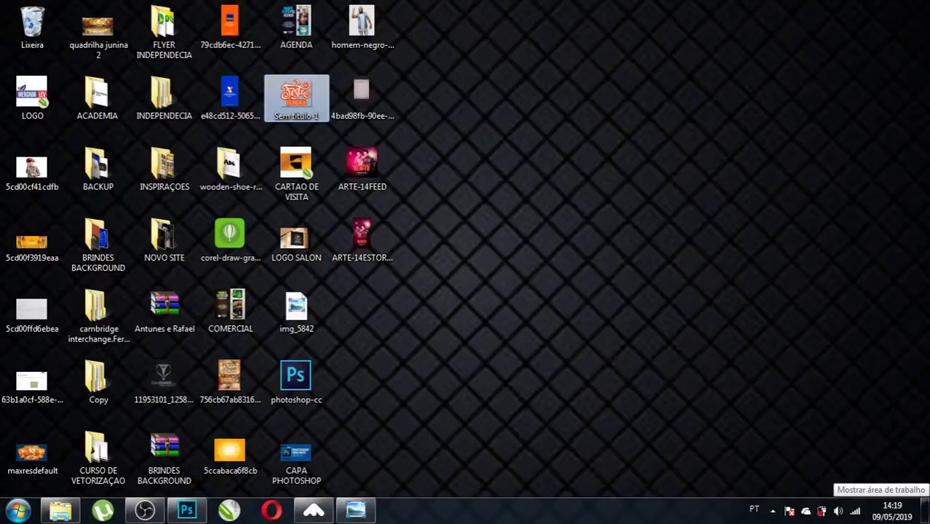
double_click(367, 167)
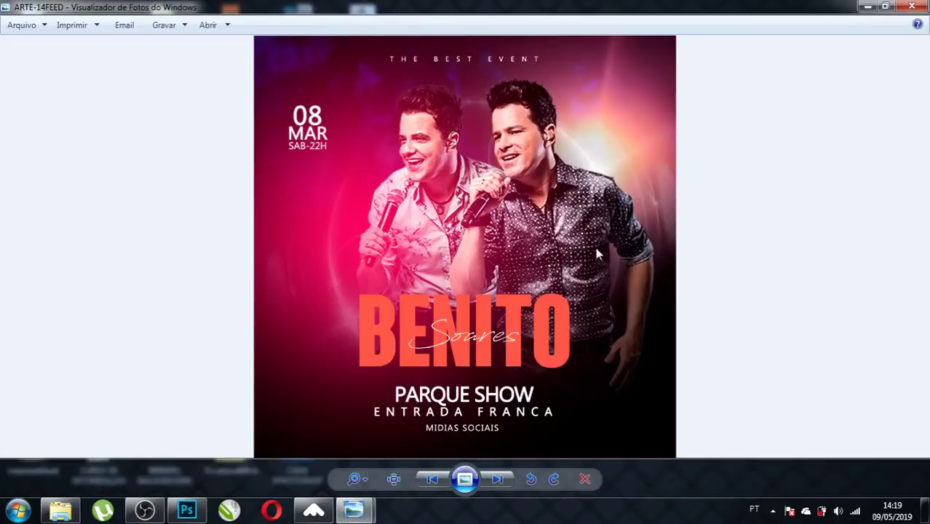
scroll(594, 244, down, 1)
scroll(594, 243, up, 1)
scroll(596, 253, down, 1)
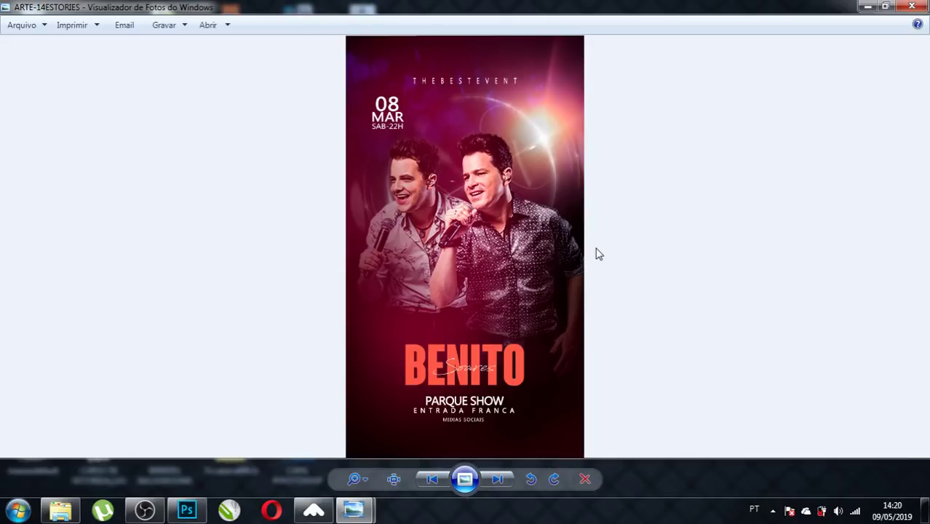
click(59, 511)
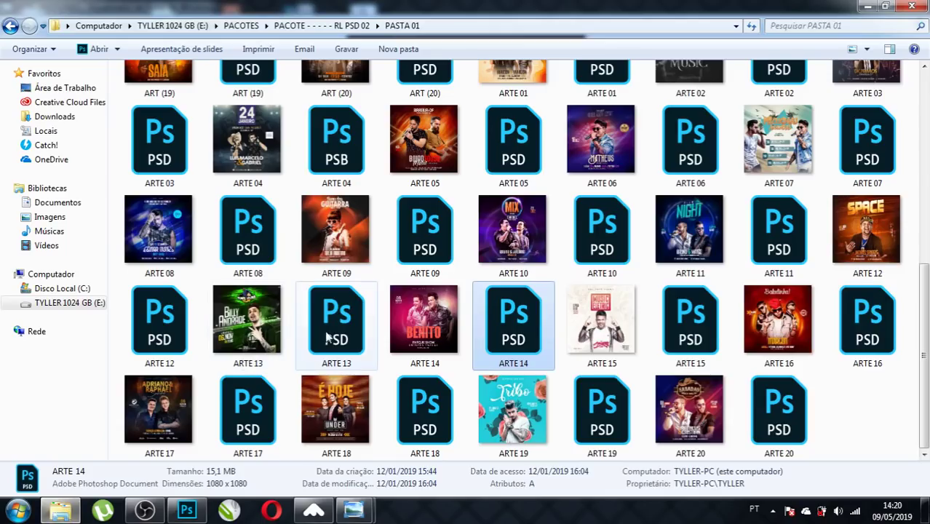
- Shrink PASTA 01 thumbnails and preview the ART (1) and ART (8) flyers full-size
scroll(327, 337, down, 1)
scroll(327, 337, down, 1)
scroll(327, 337, down, 1)
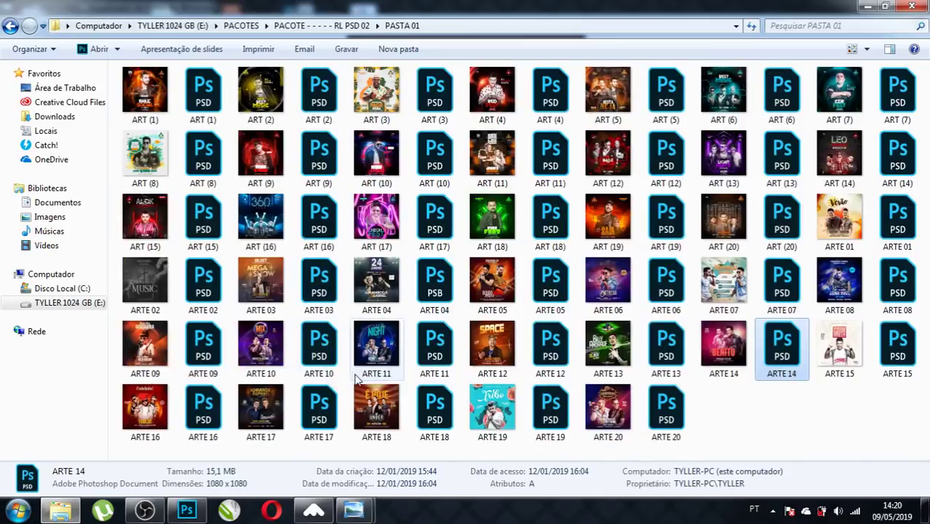
click(158, 100)
double_click(158, 100)
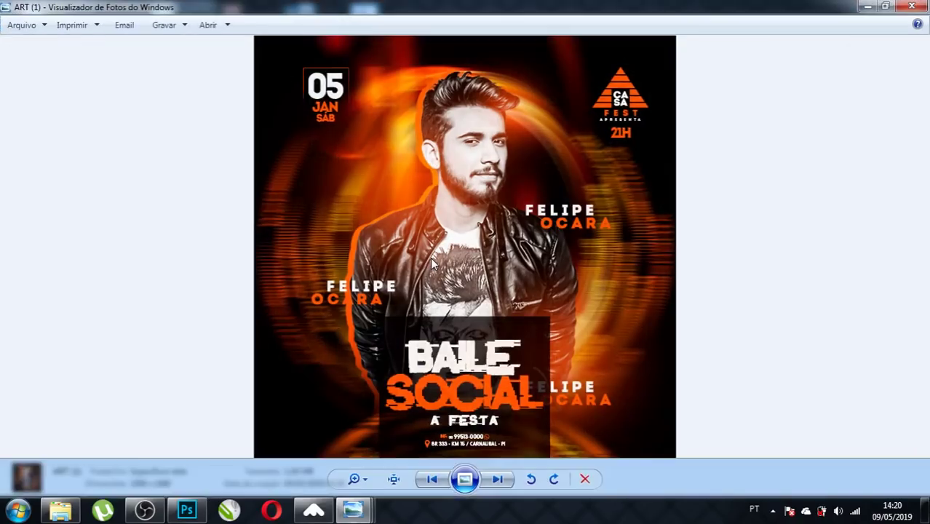
click(911, 6)
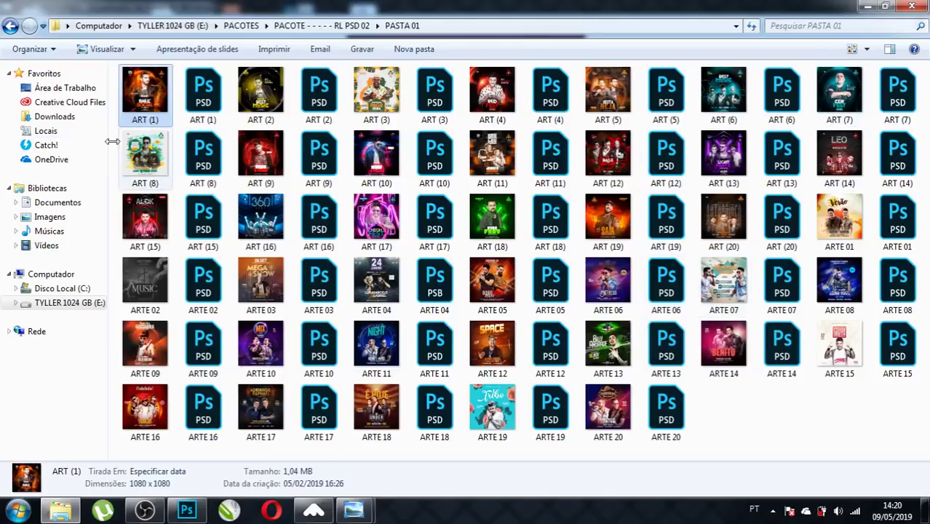
double_click(134, 153)
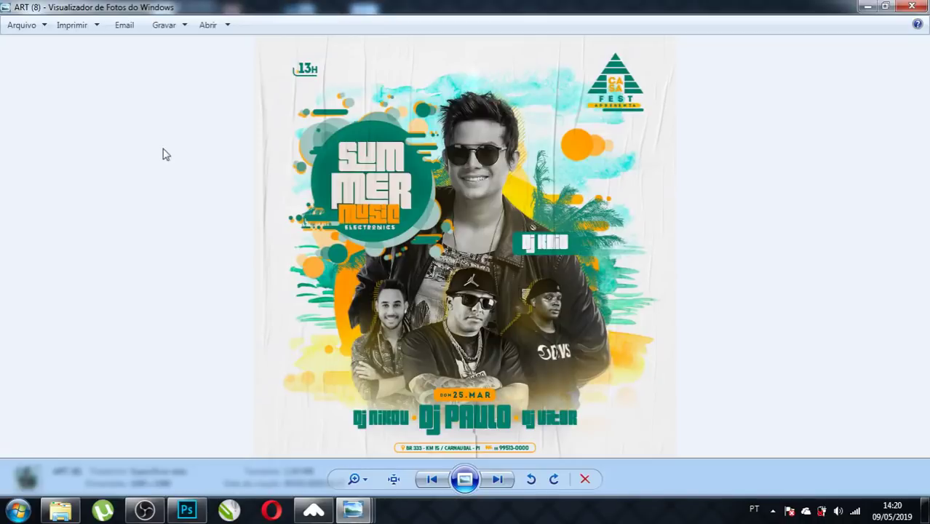
click(912, 6)
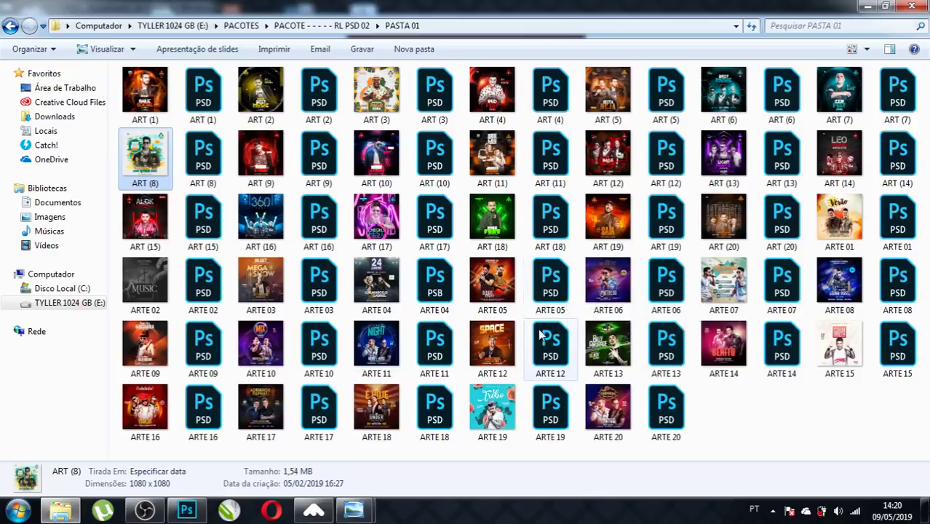
click(717, 413)
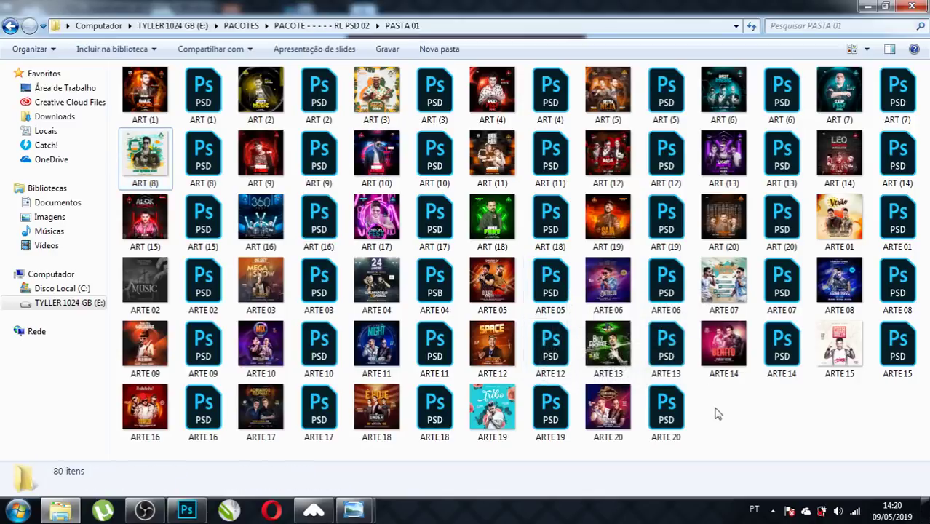